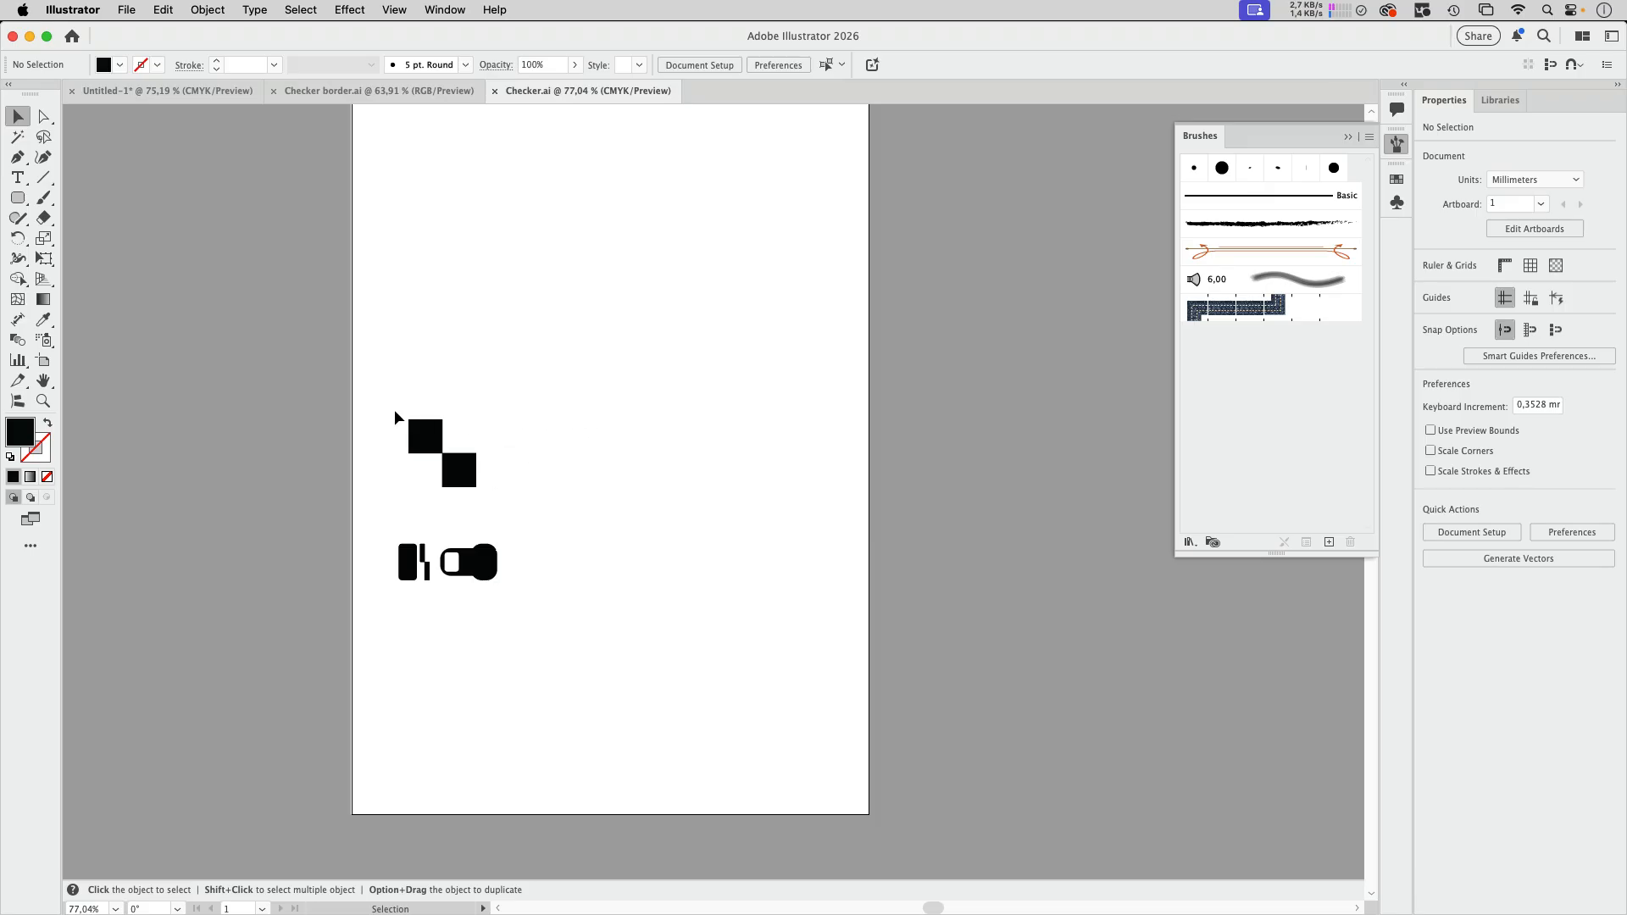
# - Create a new pattern brush from the two diagonal black squares
pyautogui.moveTo(394, 409); pyautogui.dragTo(501, 501)
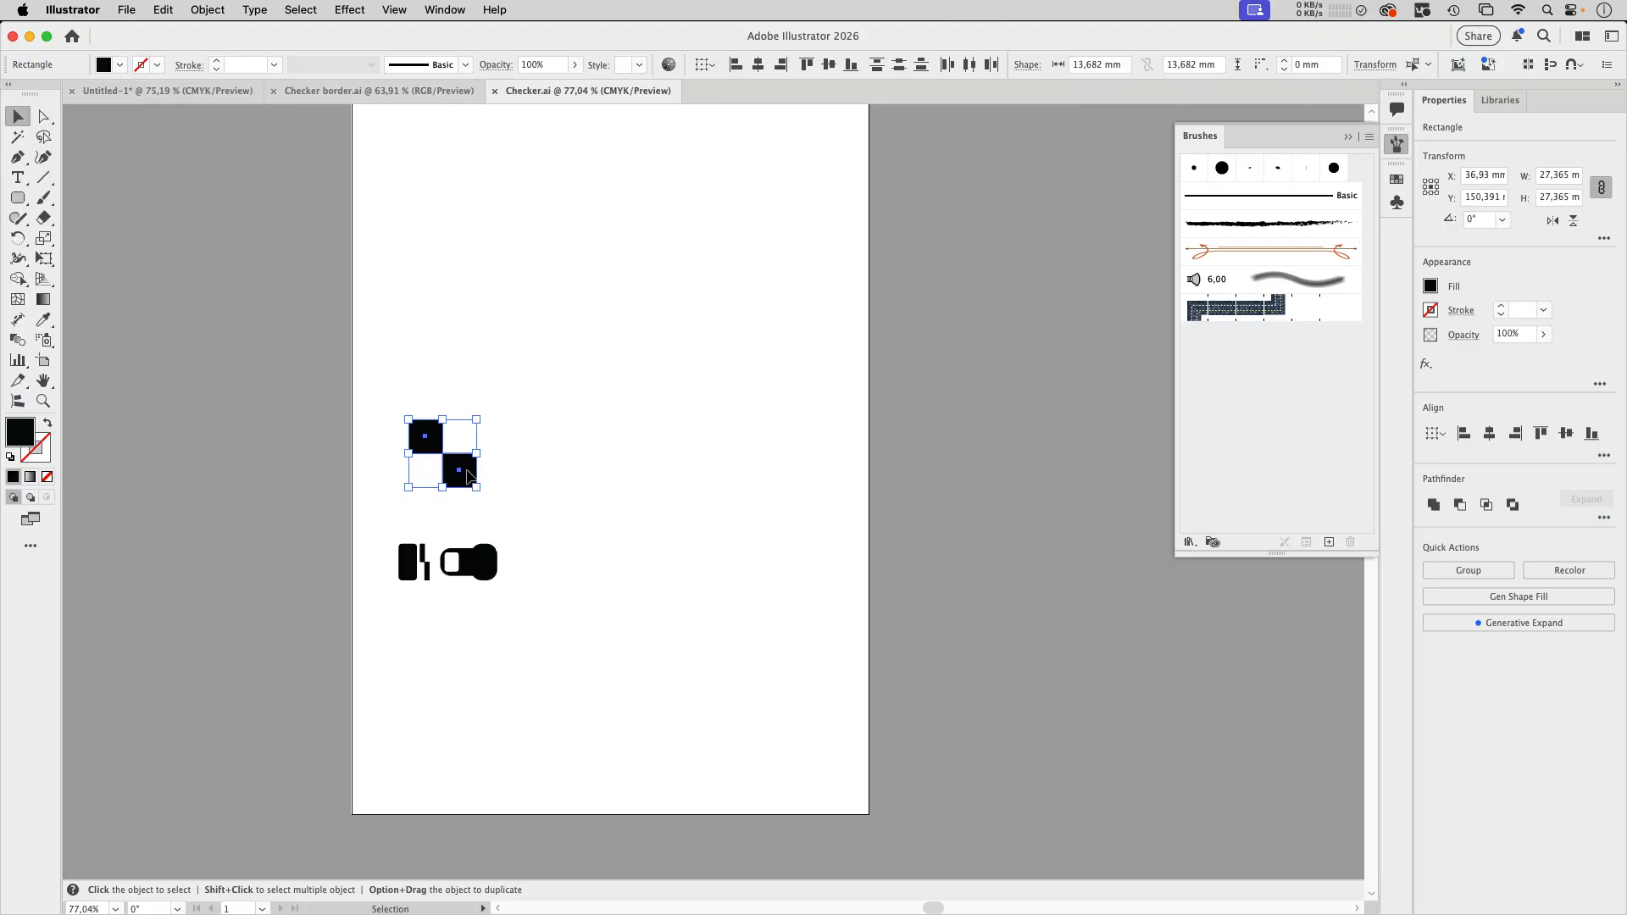
pyautogui.moveTo(469, 476); pyautogui.dragTo(1294, 436)
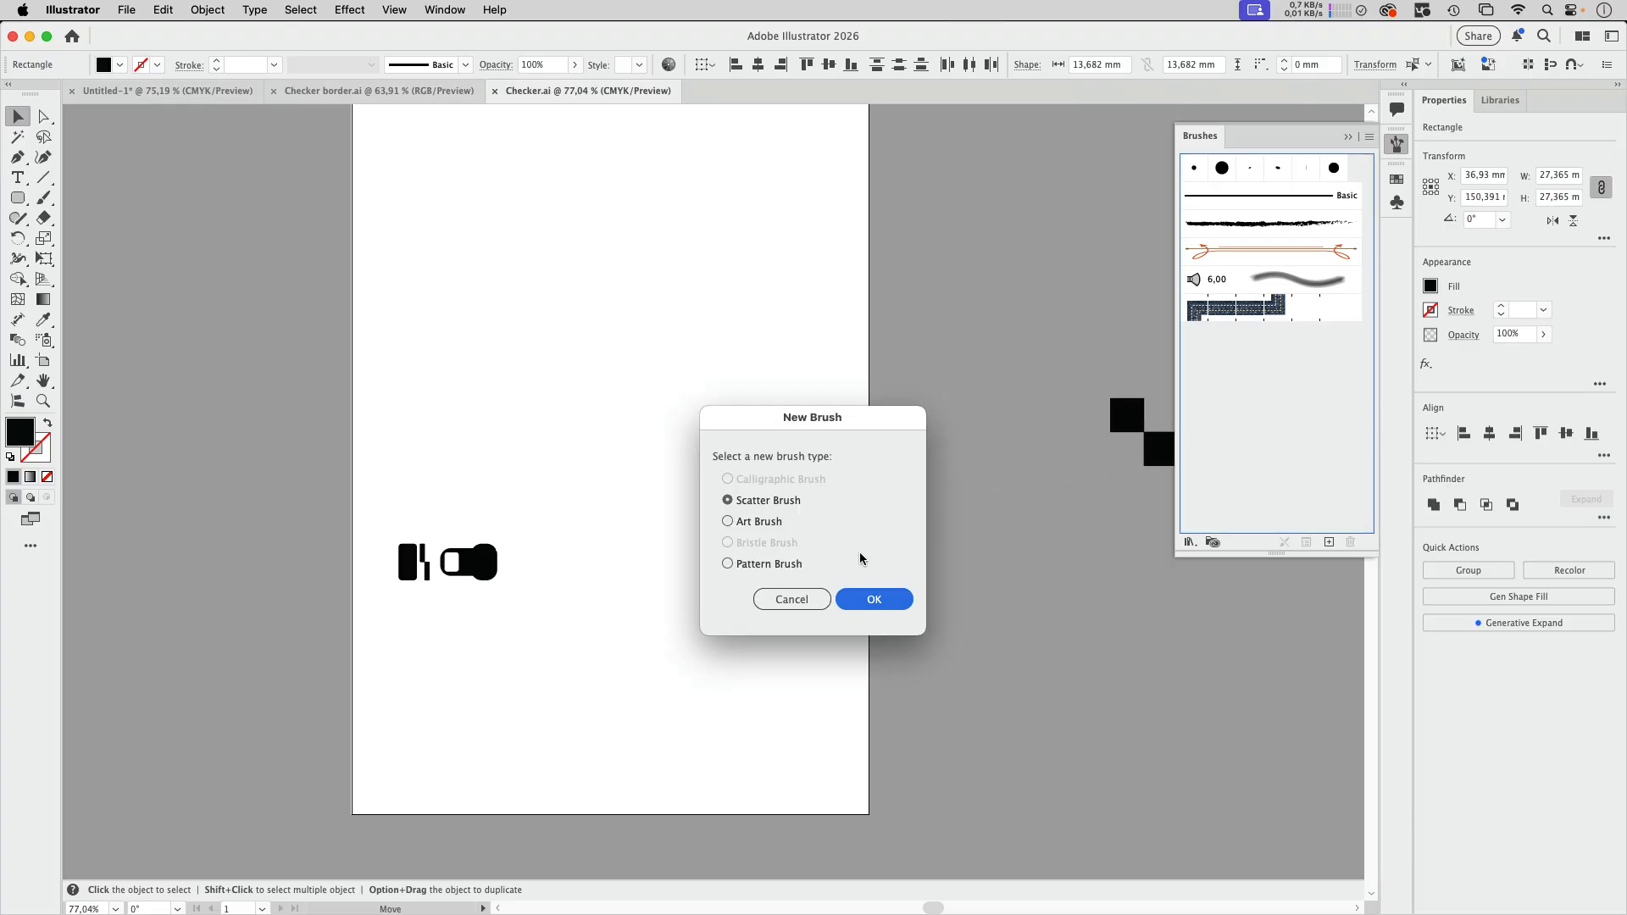
pyautogui.click(778, 566)
pyautogui.click(884, 598)
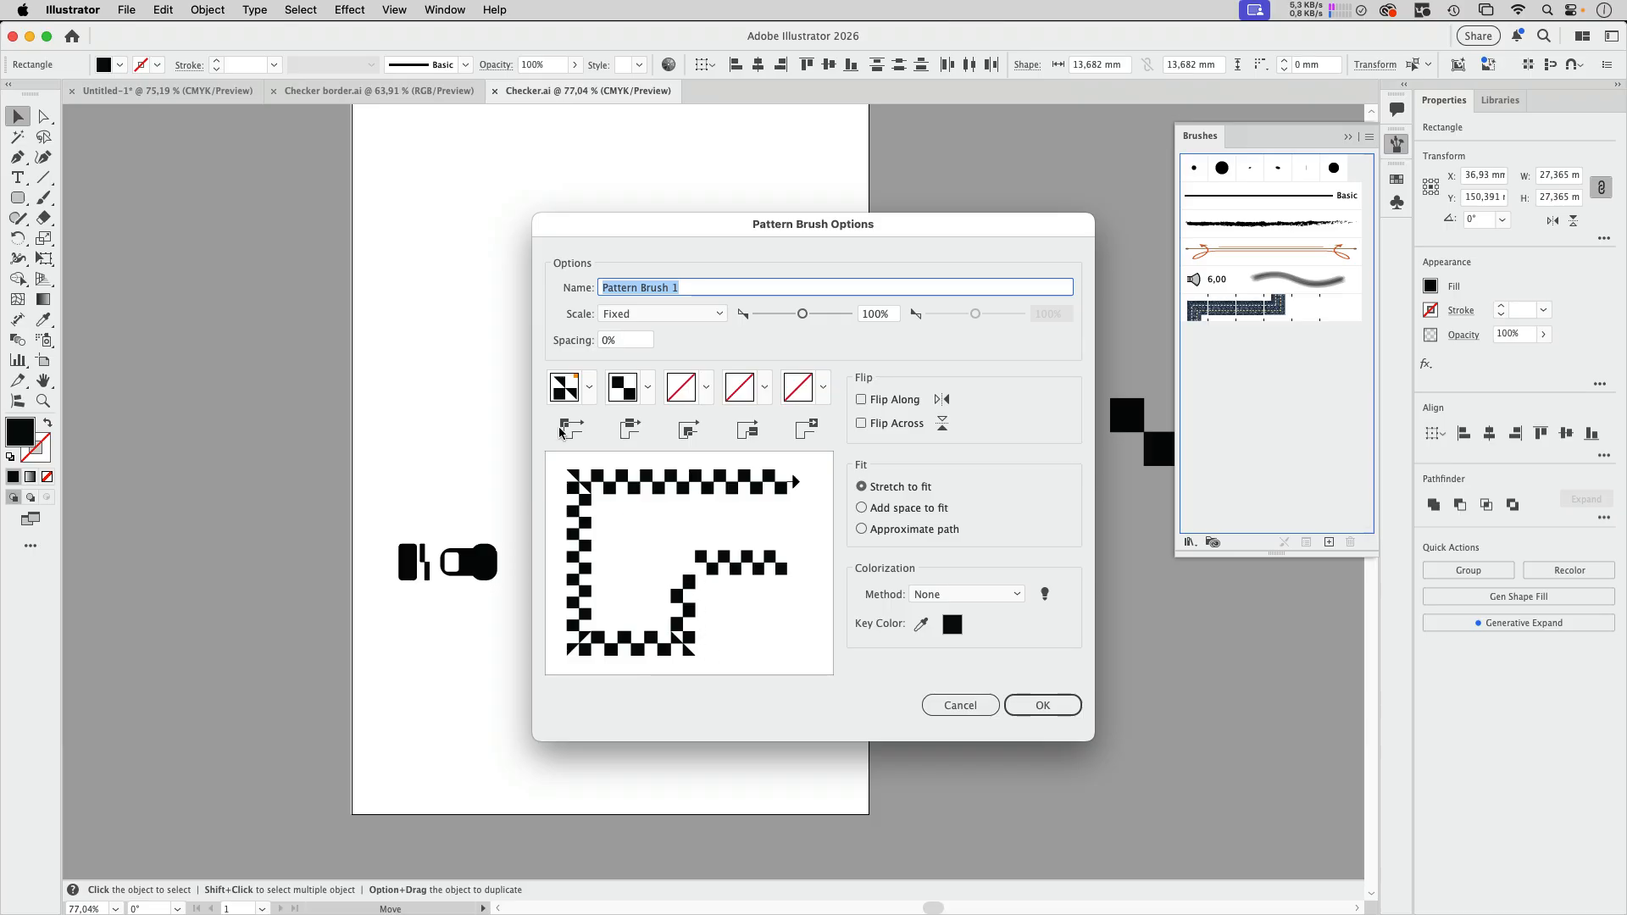
# - Examine the auto-generated outer corner tile choices for the new pattern brush
pyautogui.click(589, 390)
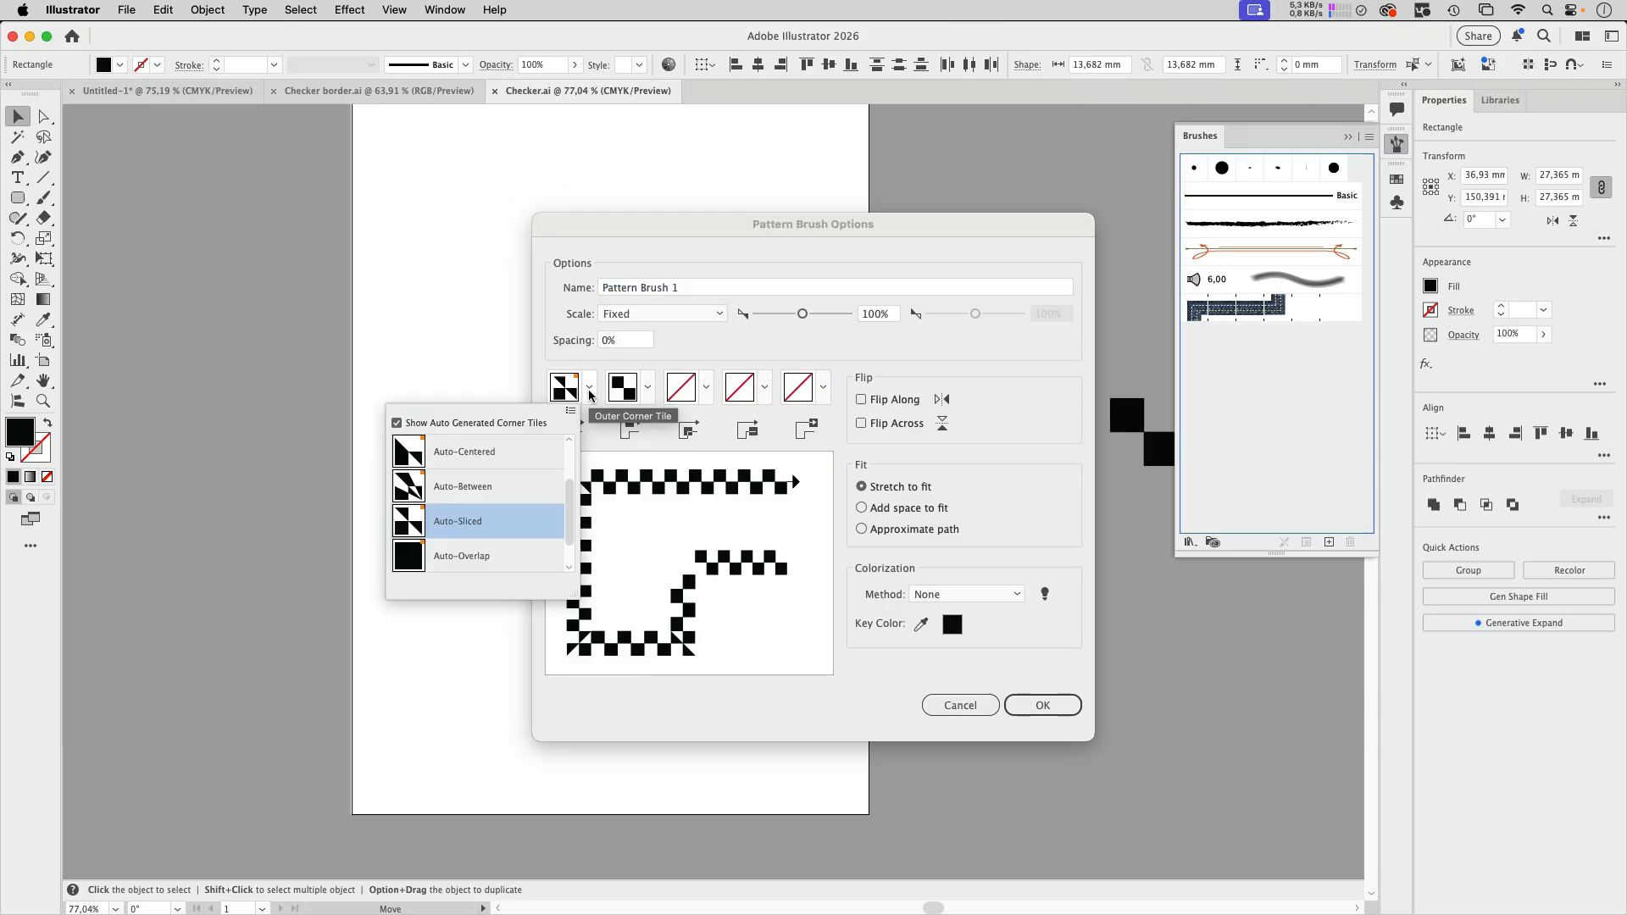
pyautogui.scroll(-1, 572, 500)
pyautogui.scroll(2, 572, 500)
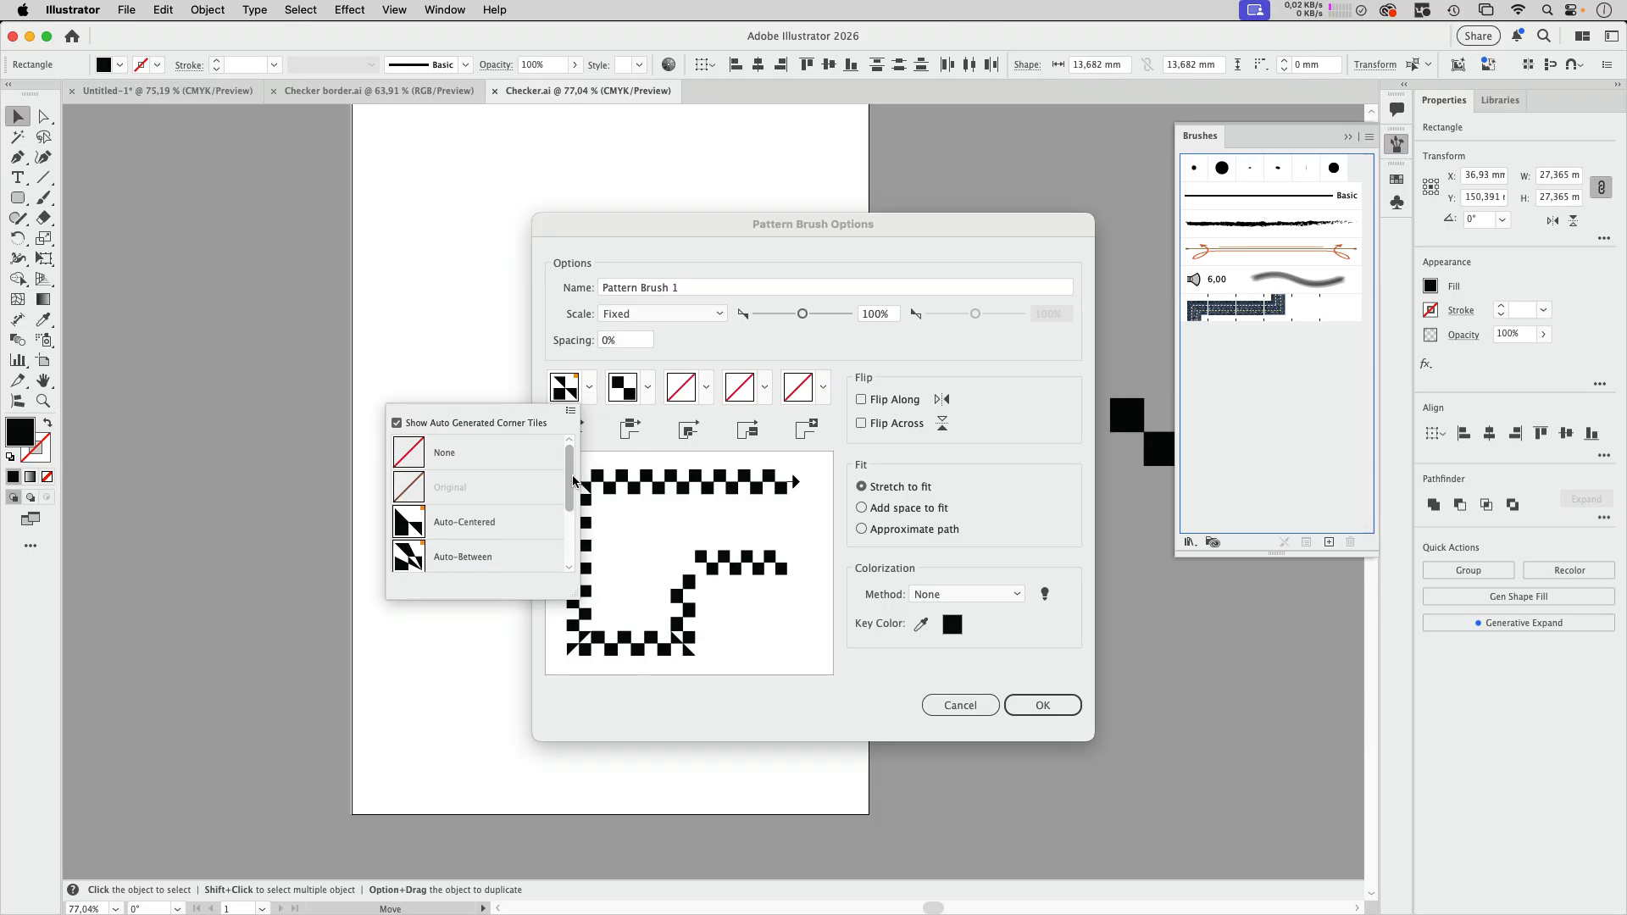
pyautogui.scroll(-4, 576, 522)
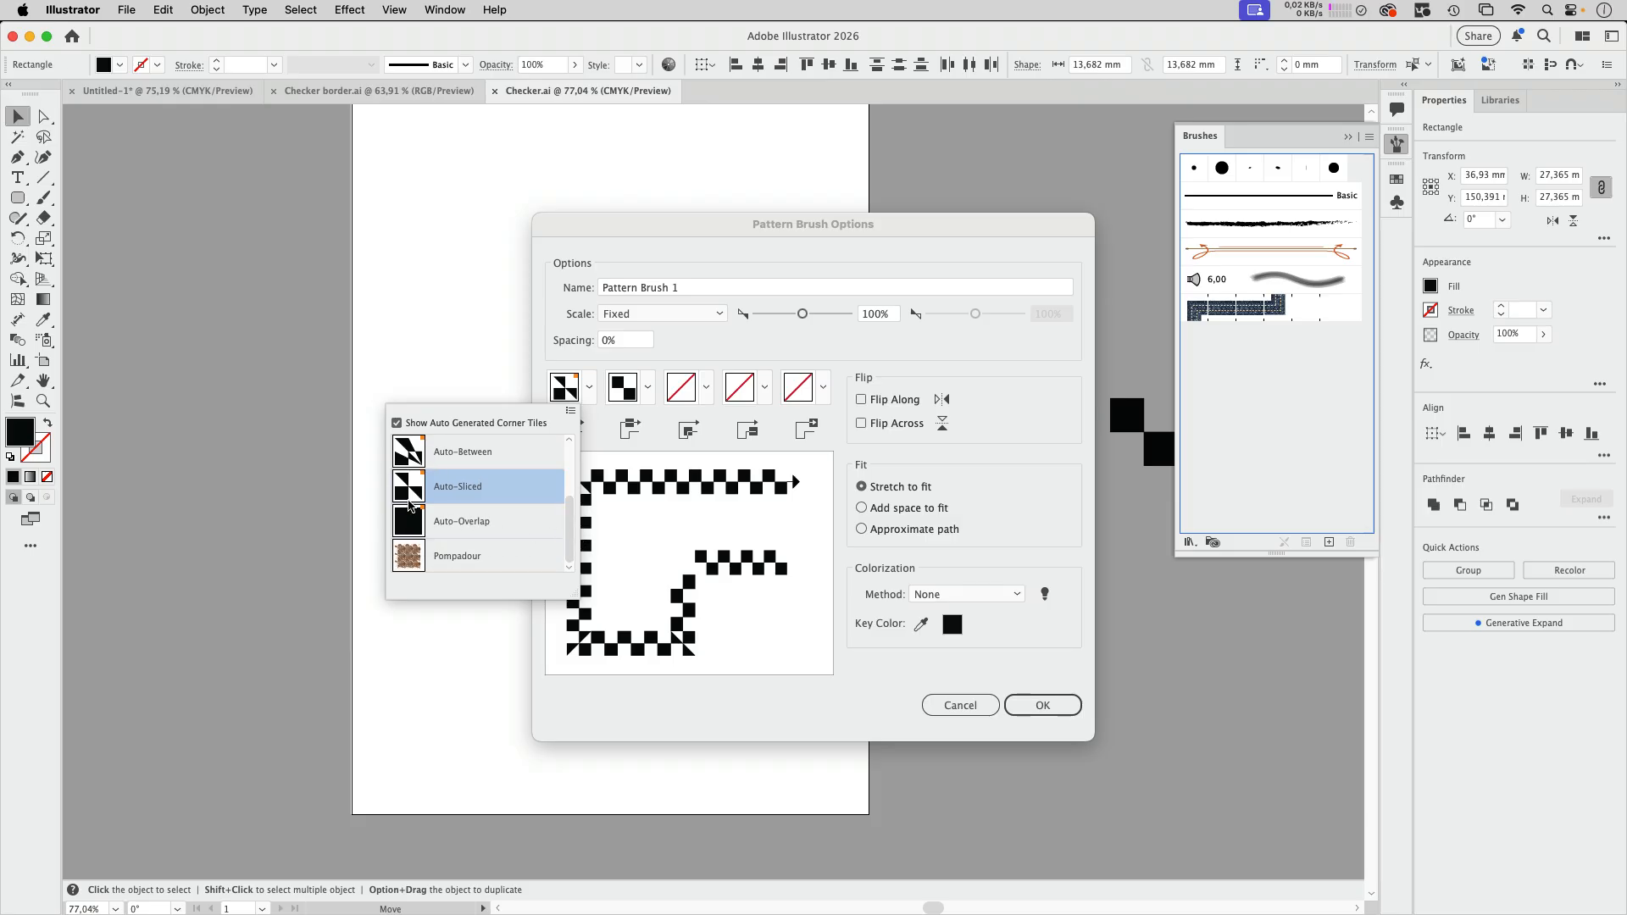
pyautogui.scroll(1, 570, 533)
pyautogui.scroll(4, 570, 534)
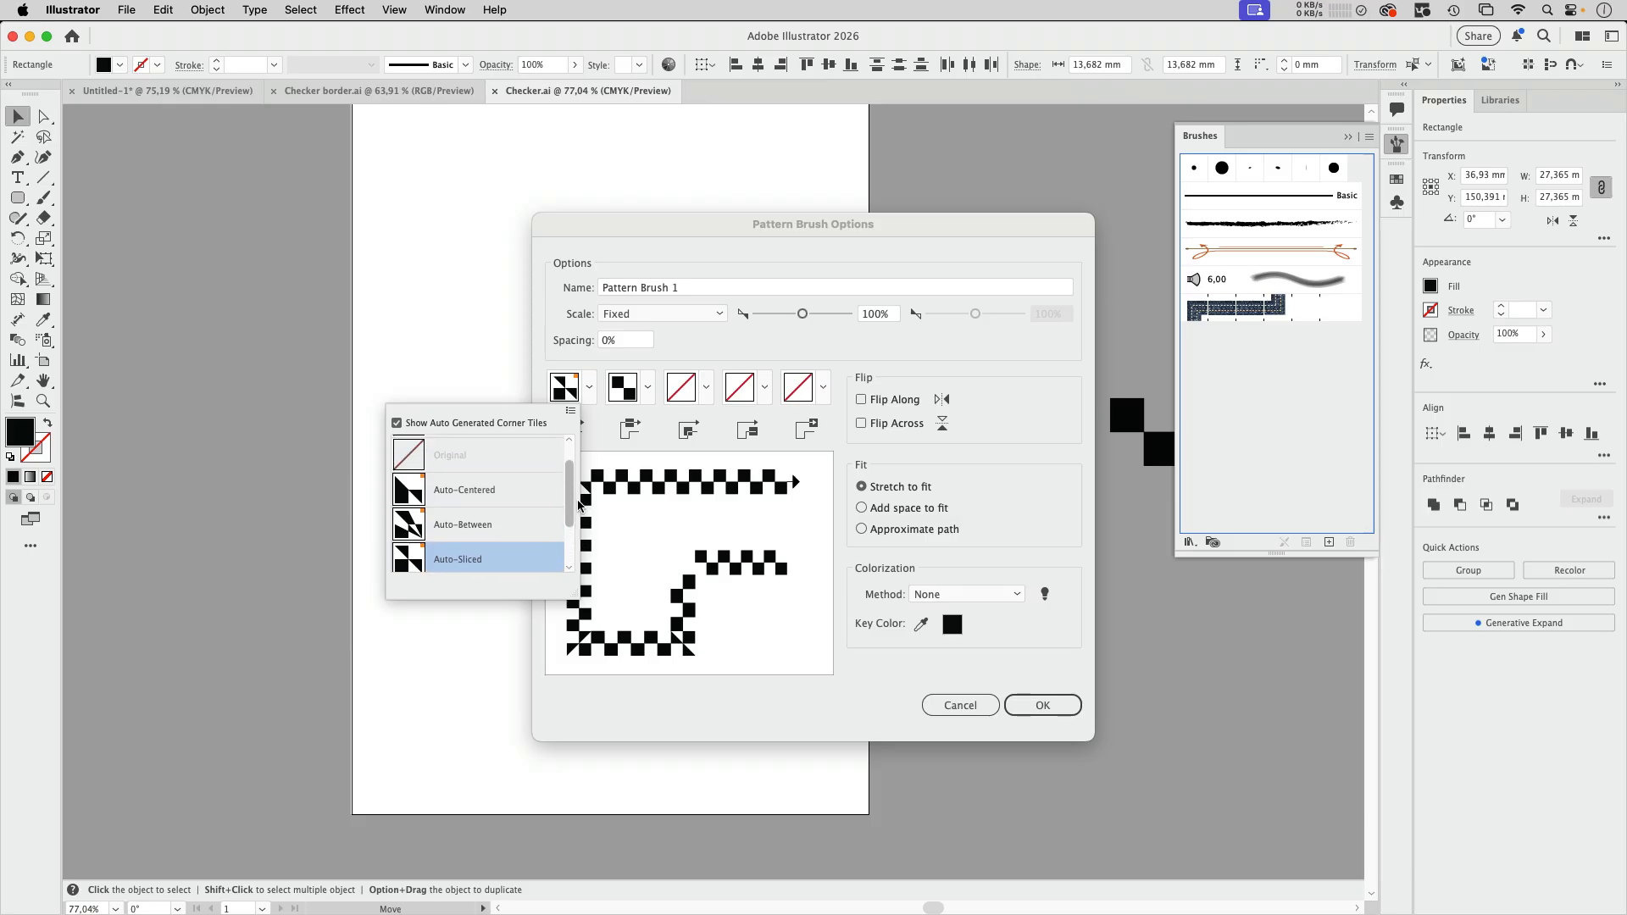
pyautogui.moveTo(583, 489); pyautogui.dragTo(580, 517)
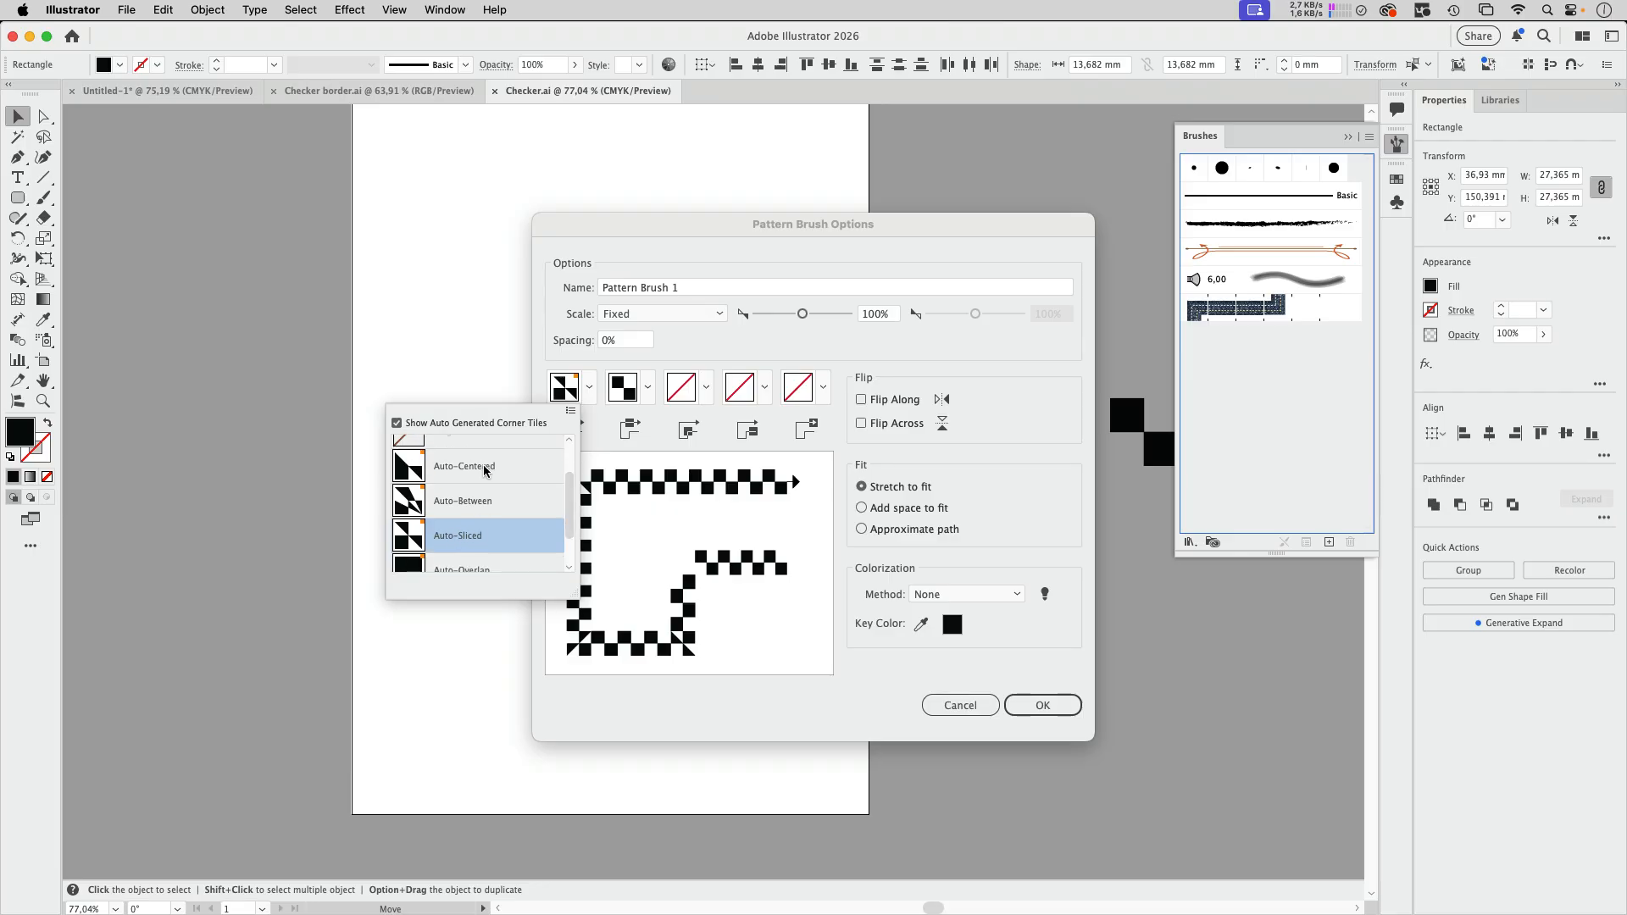
# - Give the brush an auto-sliced inner corner tile like the outer one, and set its colorization method to Tints
pyautogui.click(696, 355)
pyautogui.click(706, 388)
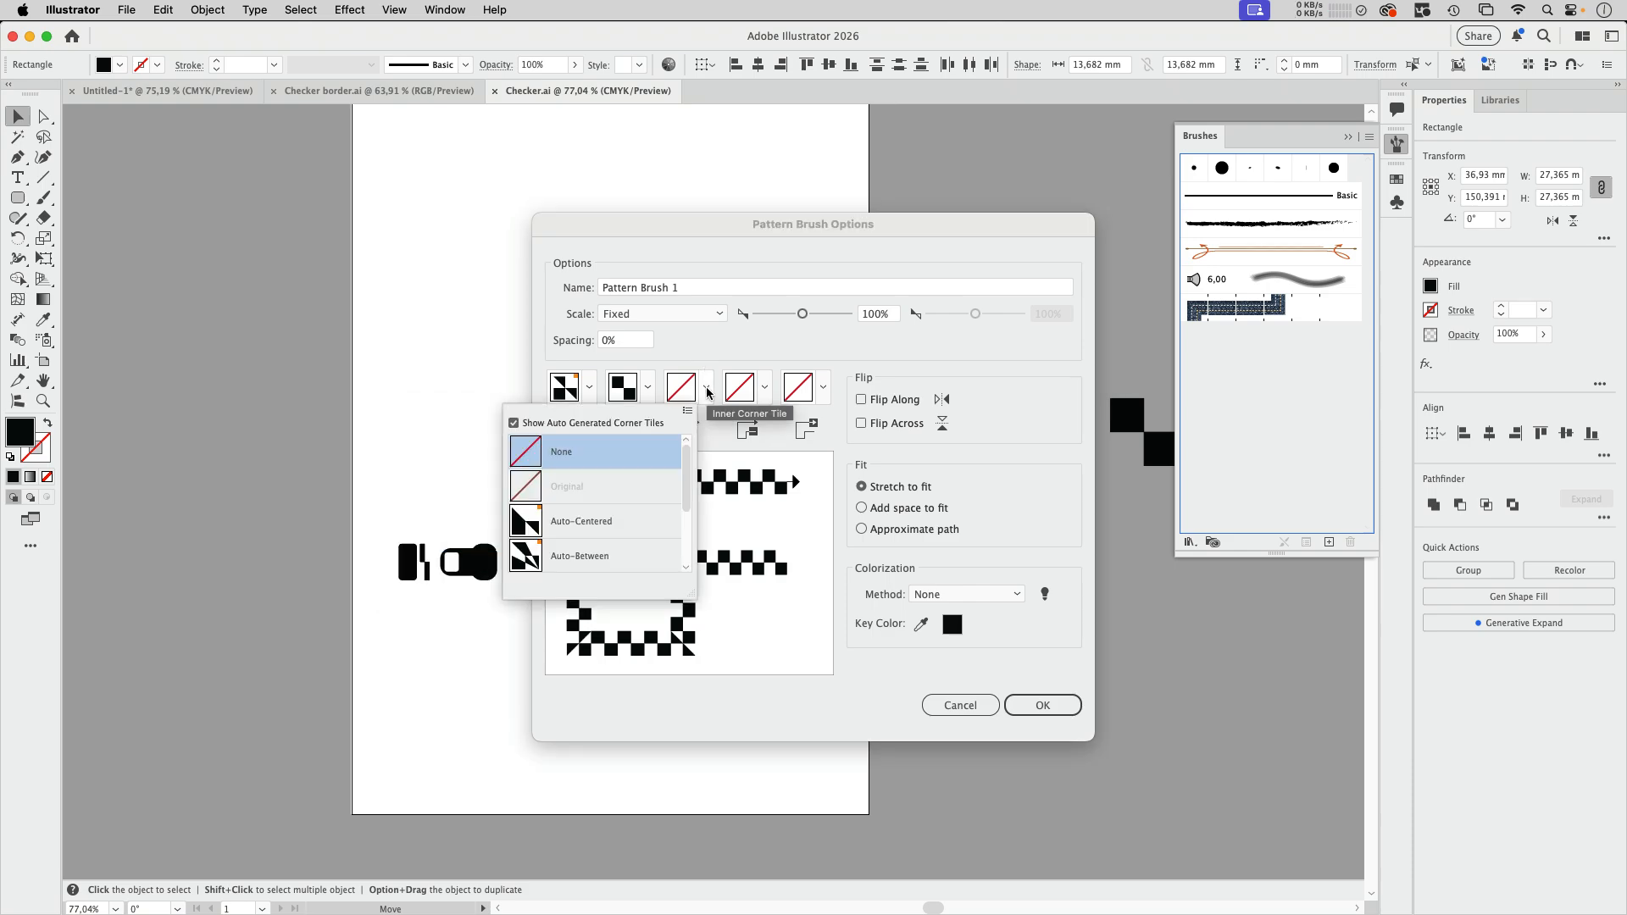
pyautogui.click(592, 499)
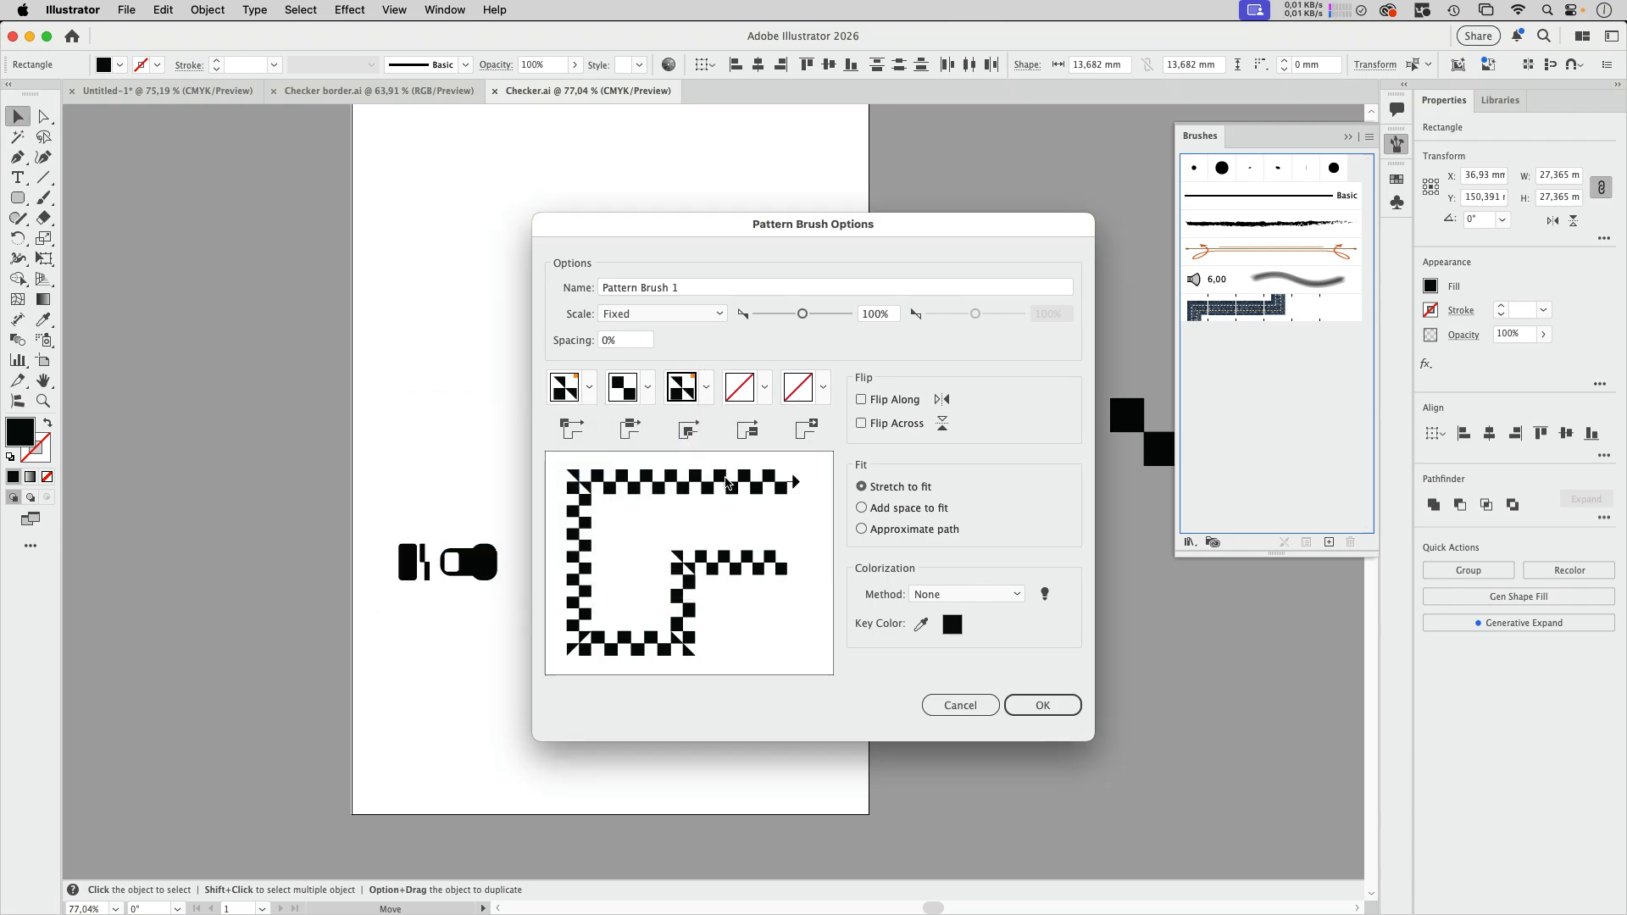
pyautogui.click(963, 596)
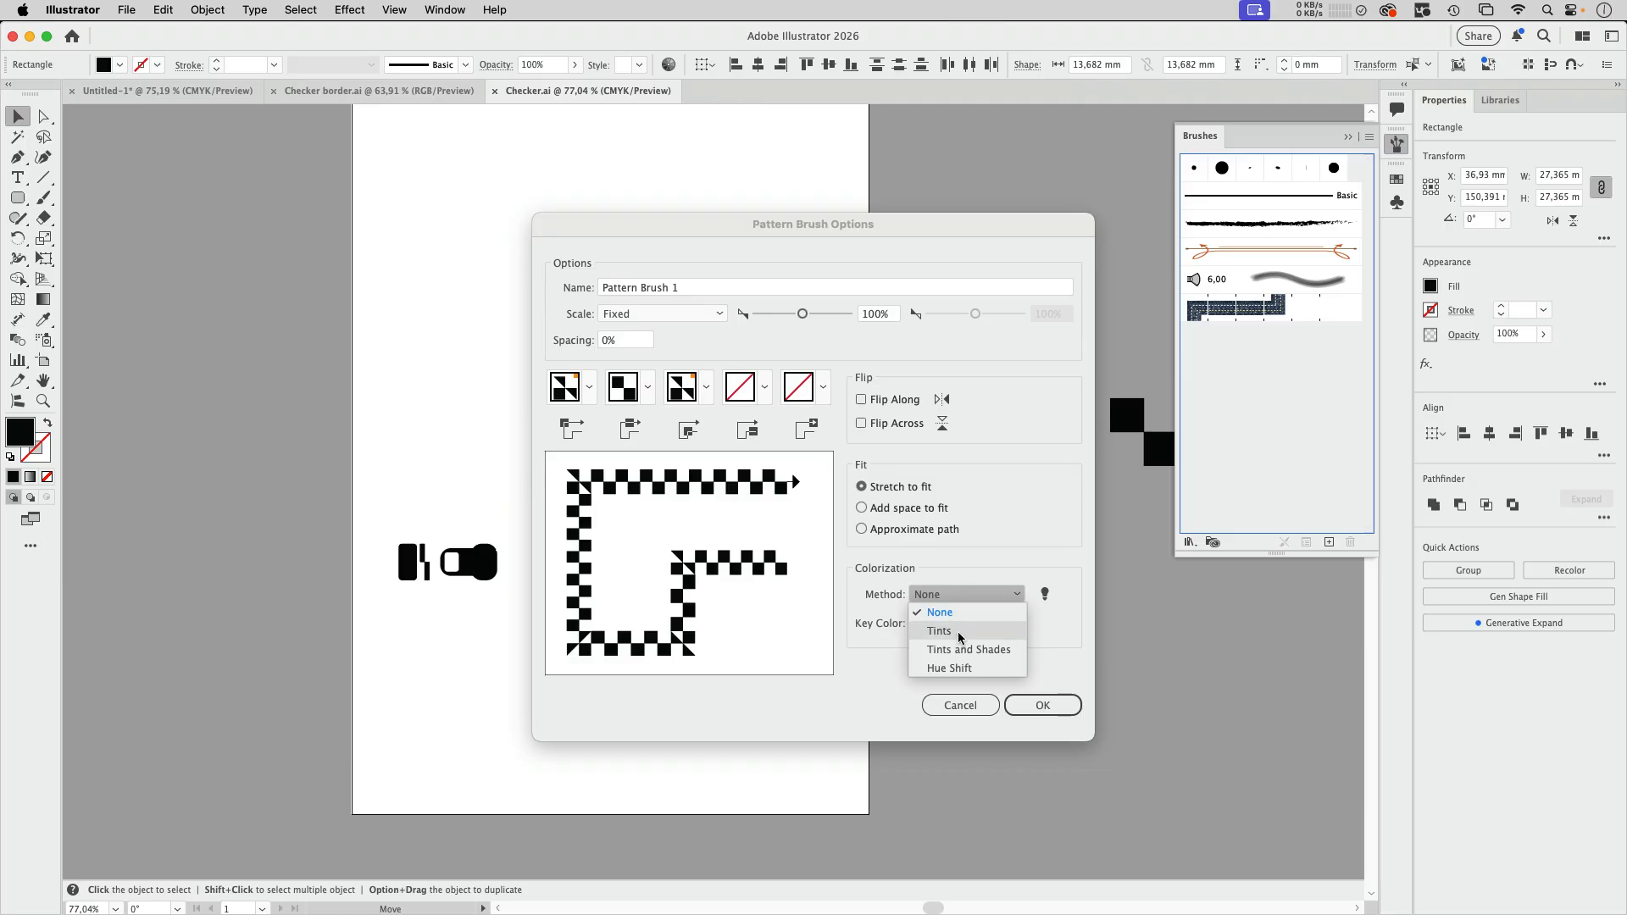
pyautogui.click(949, 630)
pyautogui.click(1059, 710)
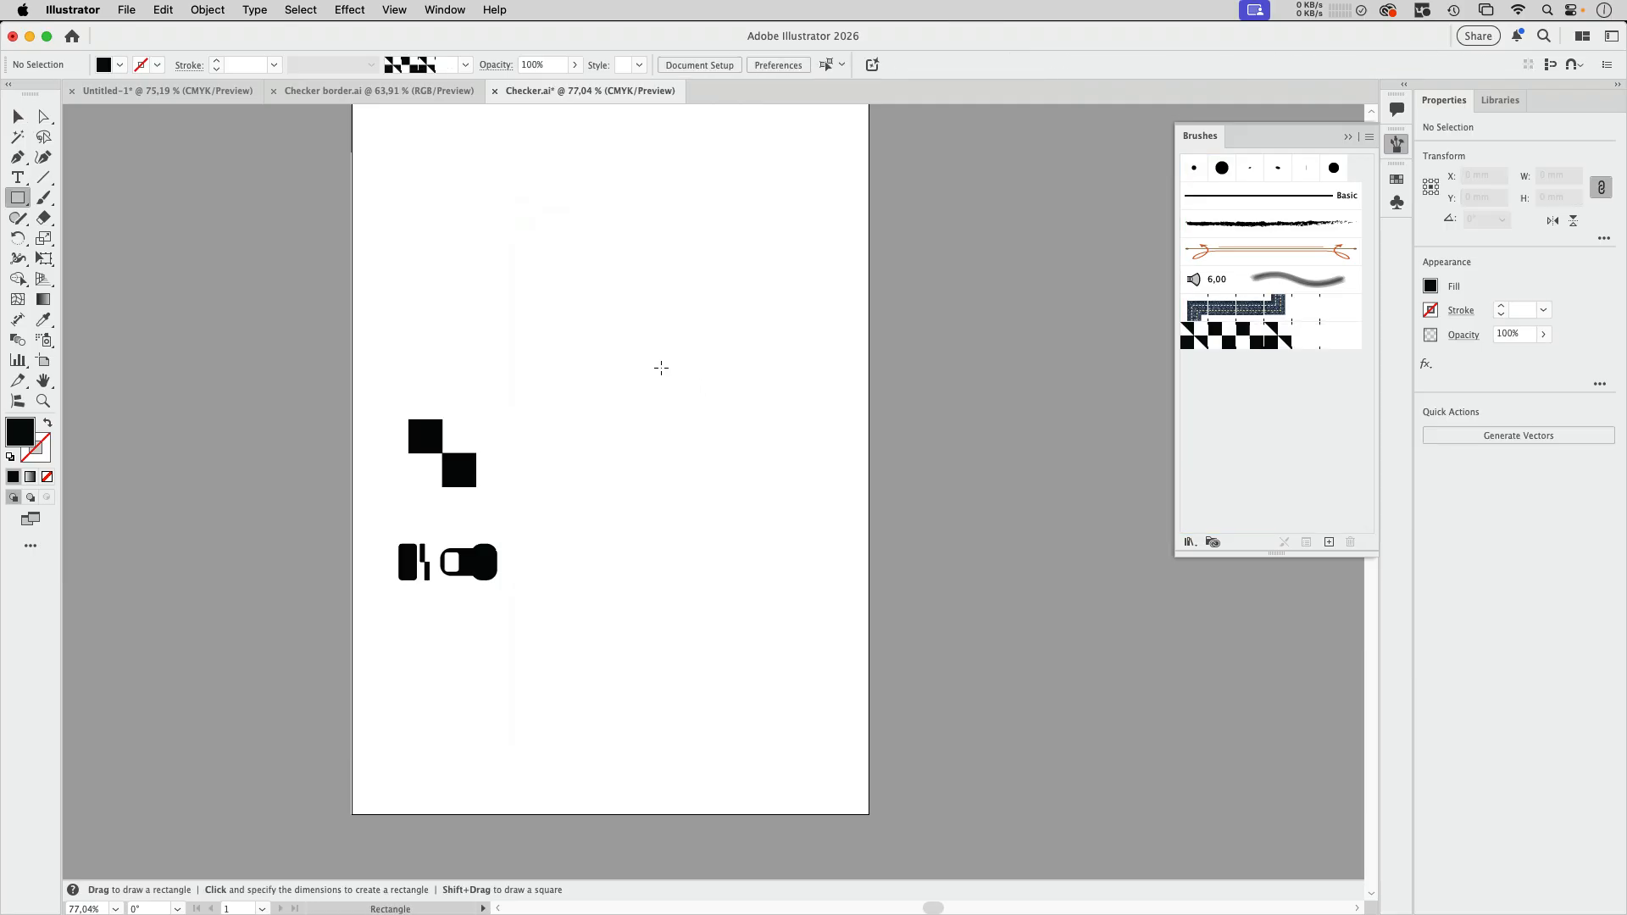
# - Draw a rectangle about 93 × 76 mm beside the black squares, with no fill and a red stroke
pyautogui.moveTo(579, 334)
pyautogui.mouseDown()
pyautogui.moveTo(788, 483)
pyautogui.moveTo(807, 517)
pyautogui.mouseUp()
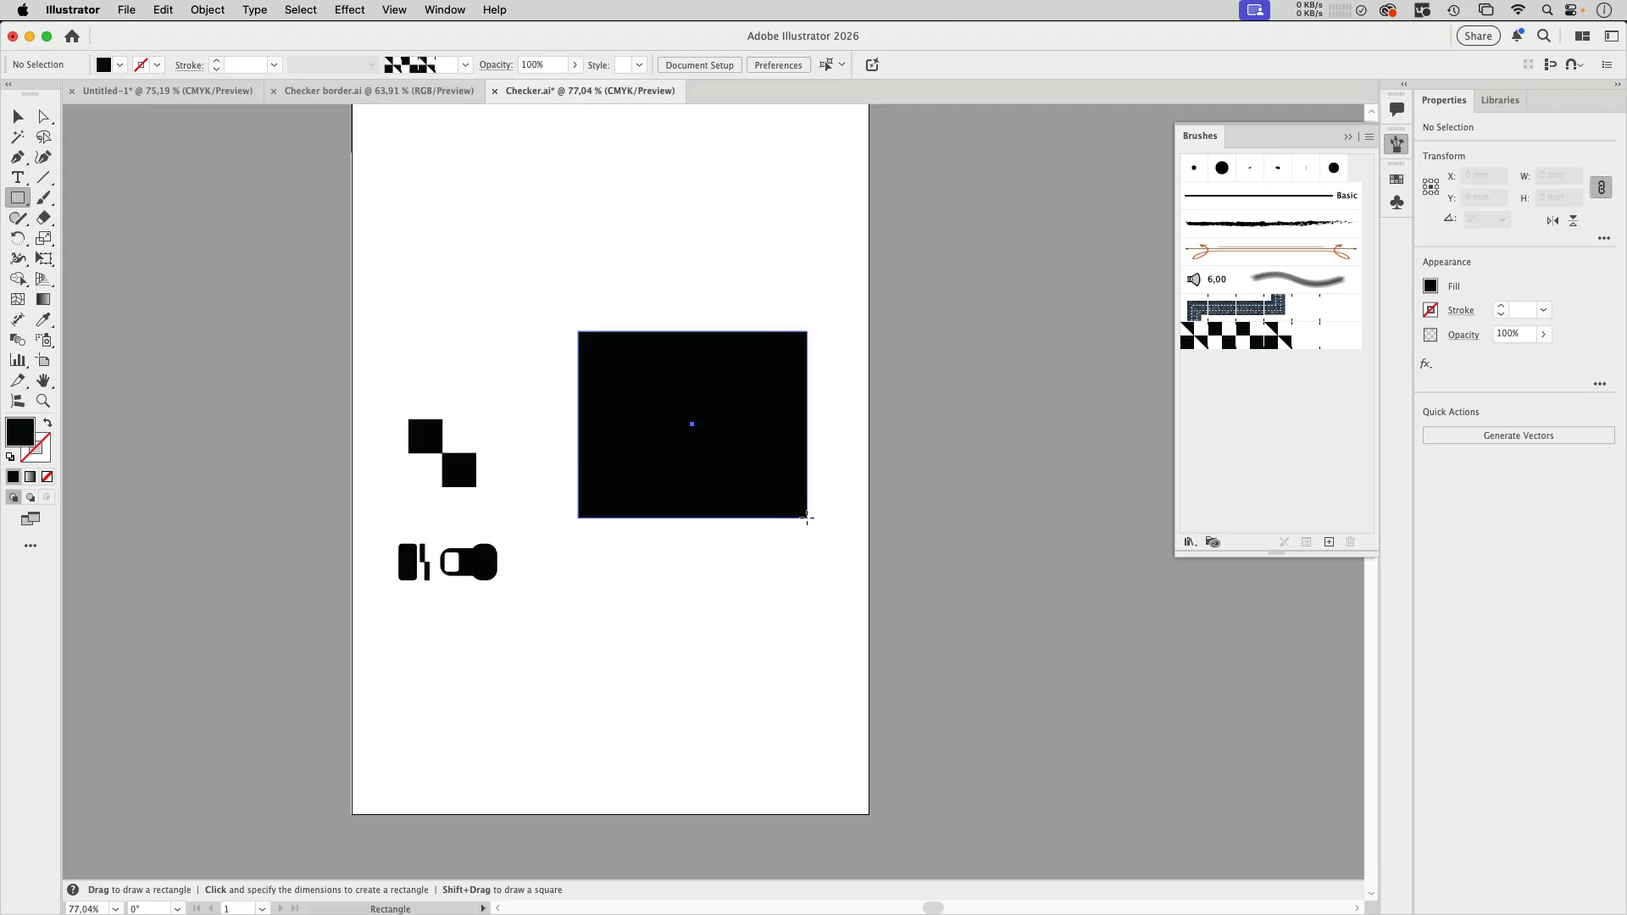
pyautogui.hotkey('shift', 'x')
pyautogui.click(1430, 311)
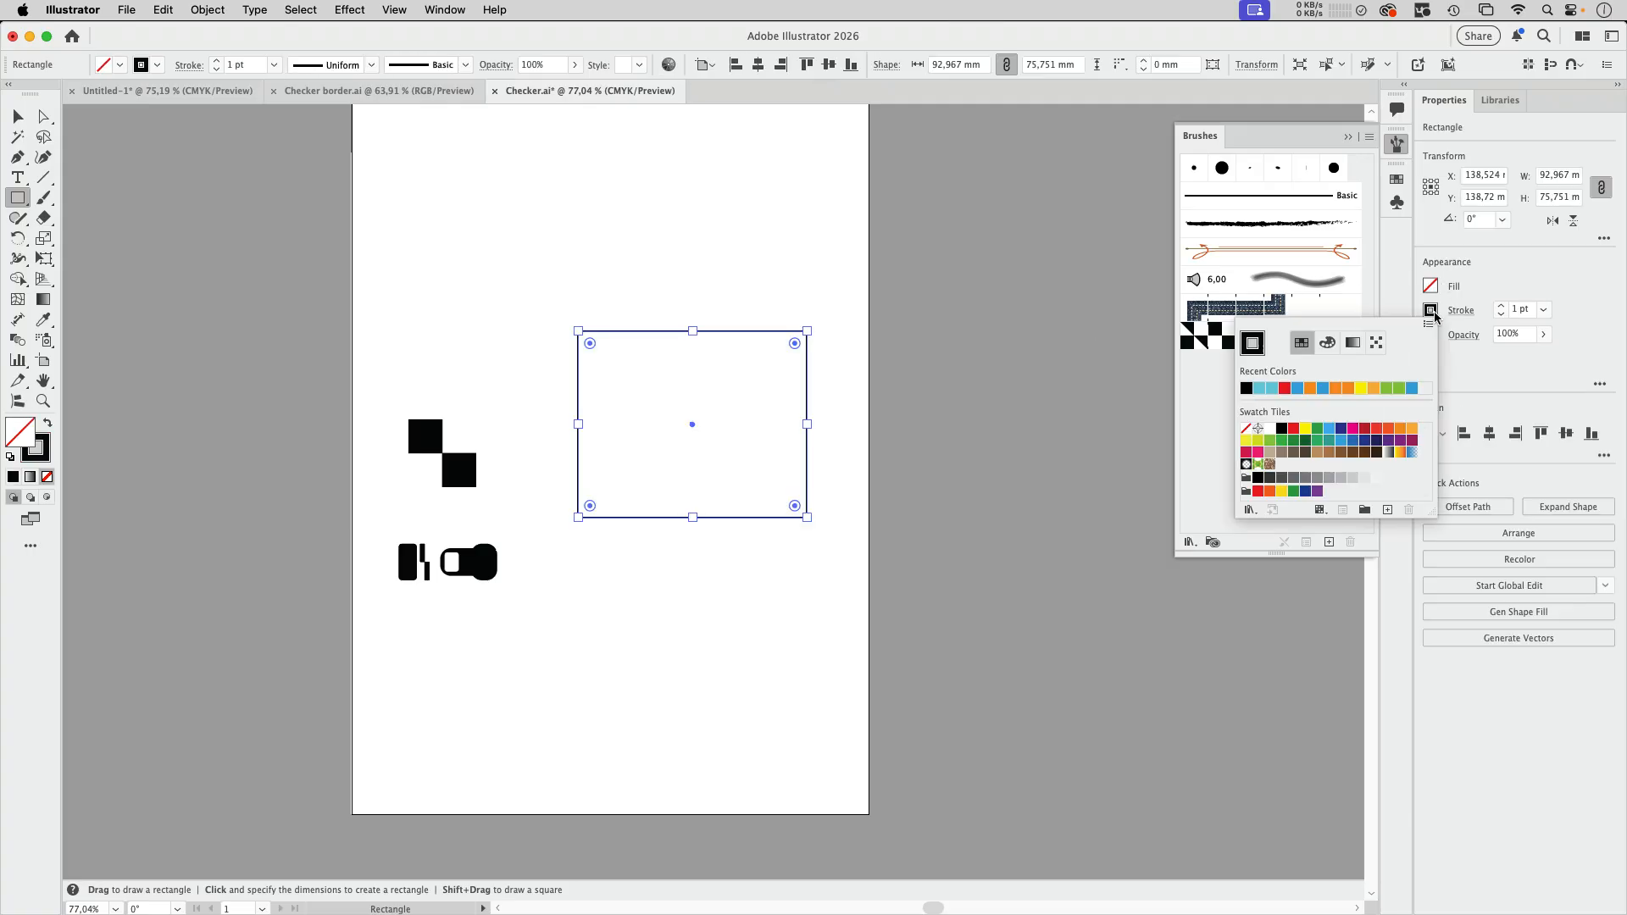
pyautogui.click(1293, 428)
pyautogui.click(1211, 424)
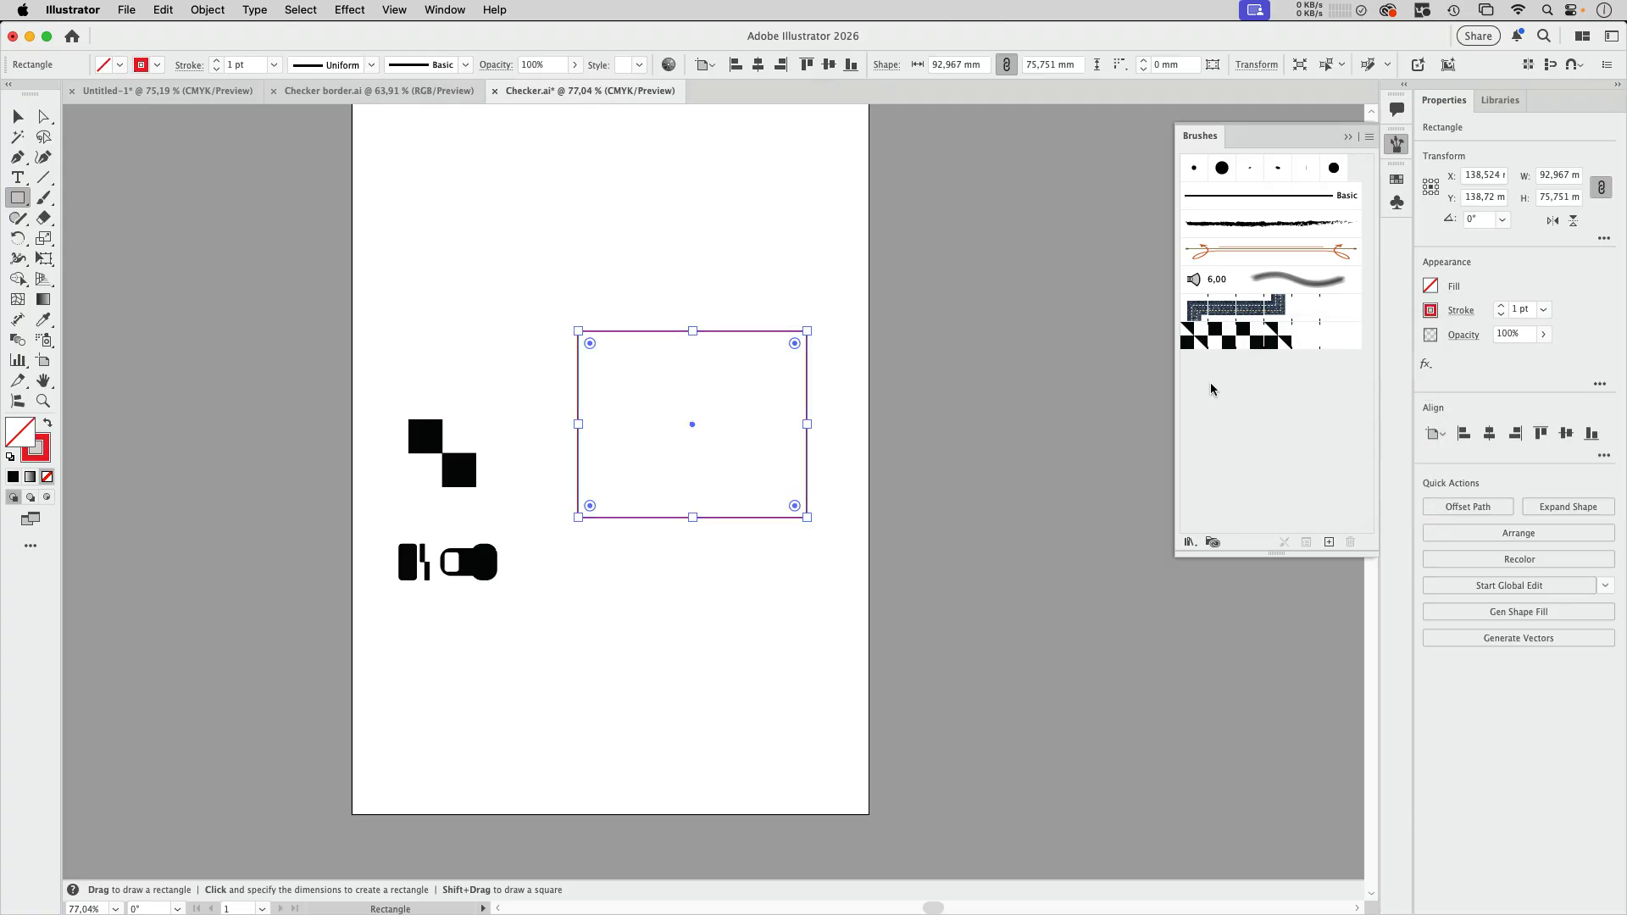
# - Apply the checker pattern brush to the red rectangle and move the frame slightly lower on the artboard
pyautogui.click(1253, 341)
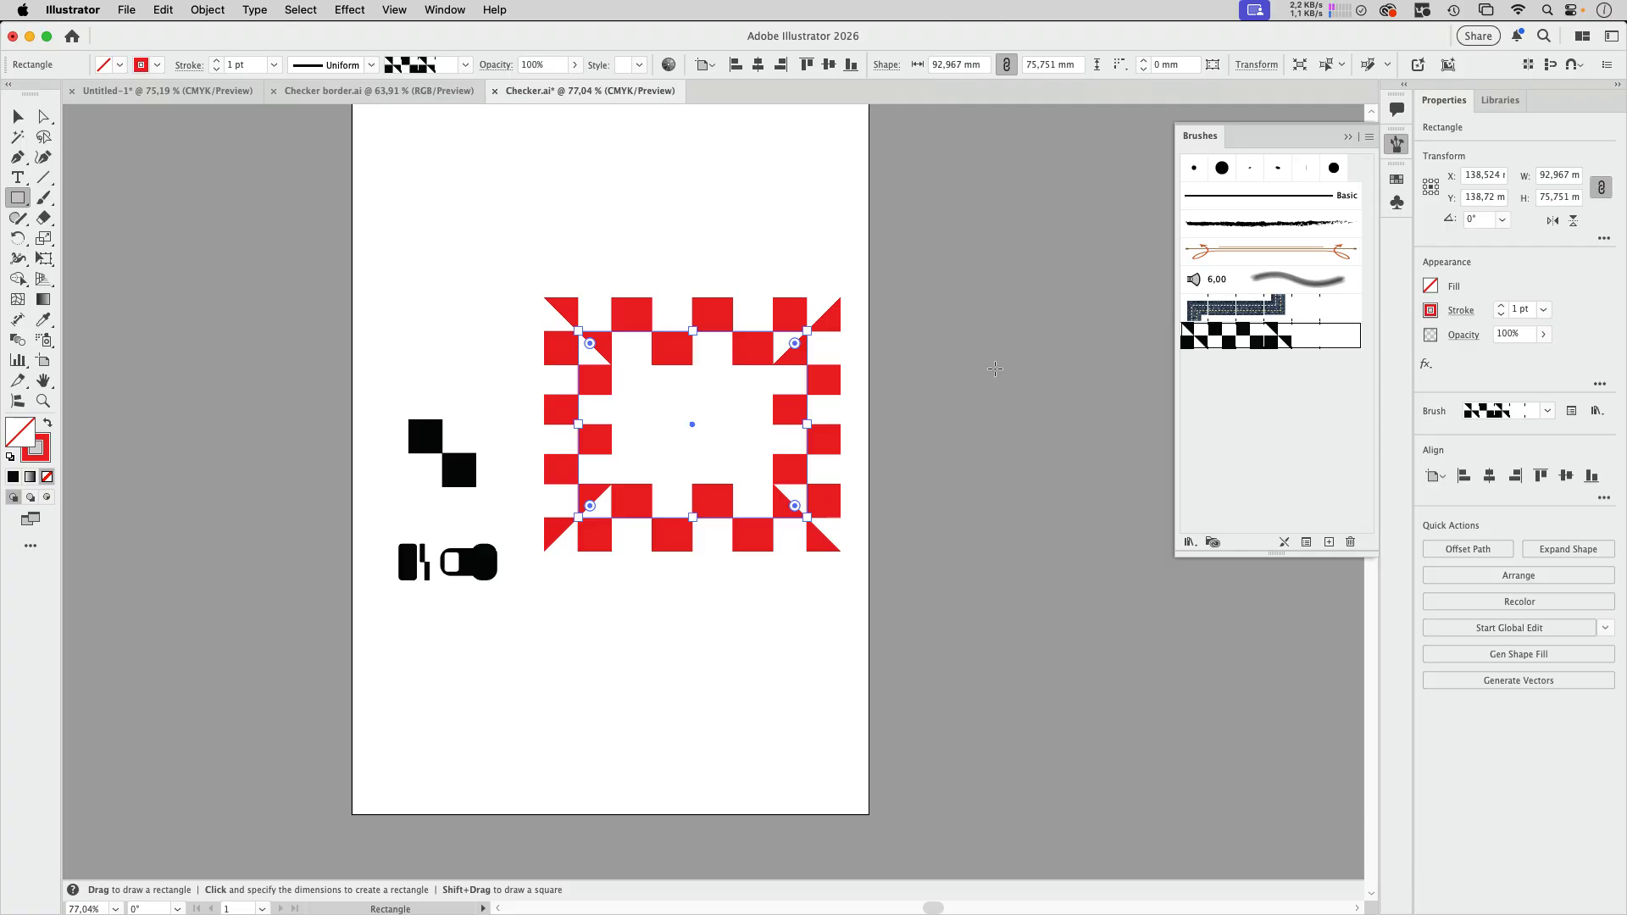
pyautogui.click(18, 116)
pyautogui.click(900, 365)
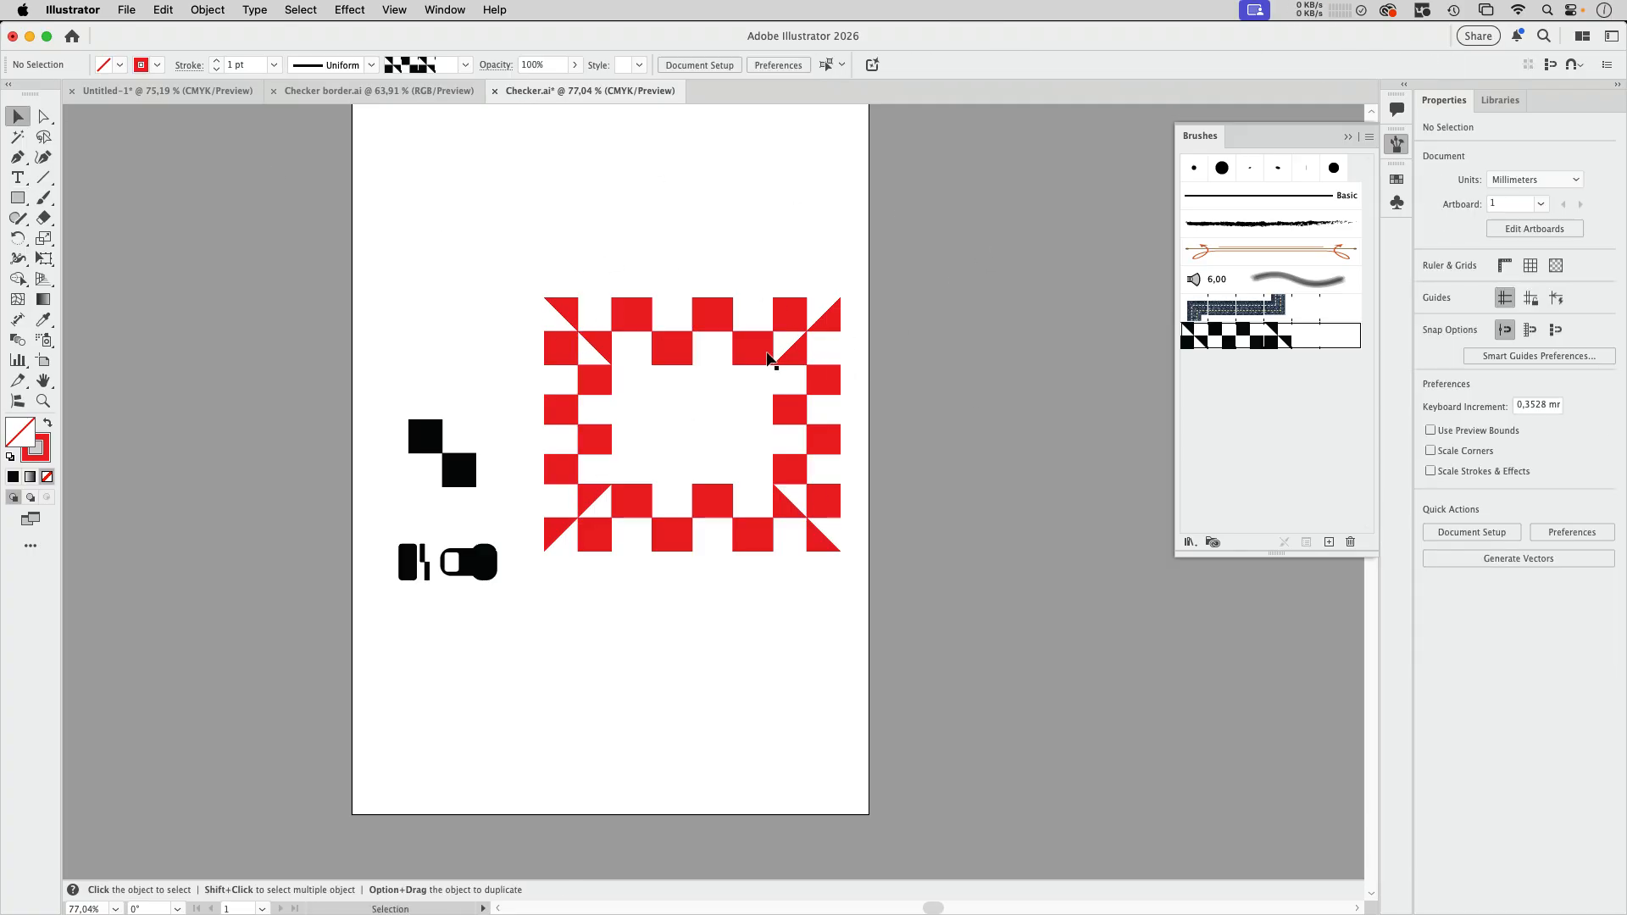
pyautogui.moveTo(769, 360); pyautogui.dragTo(785, 439)
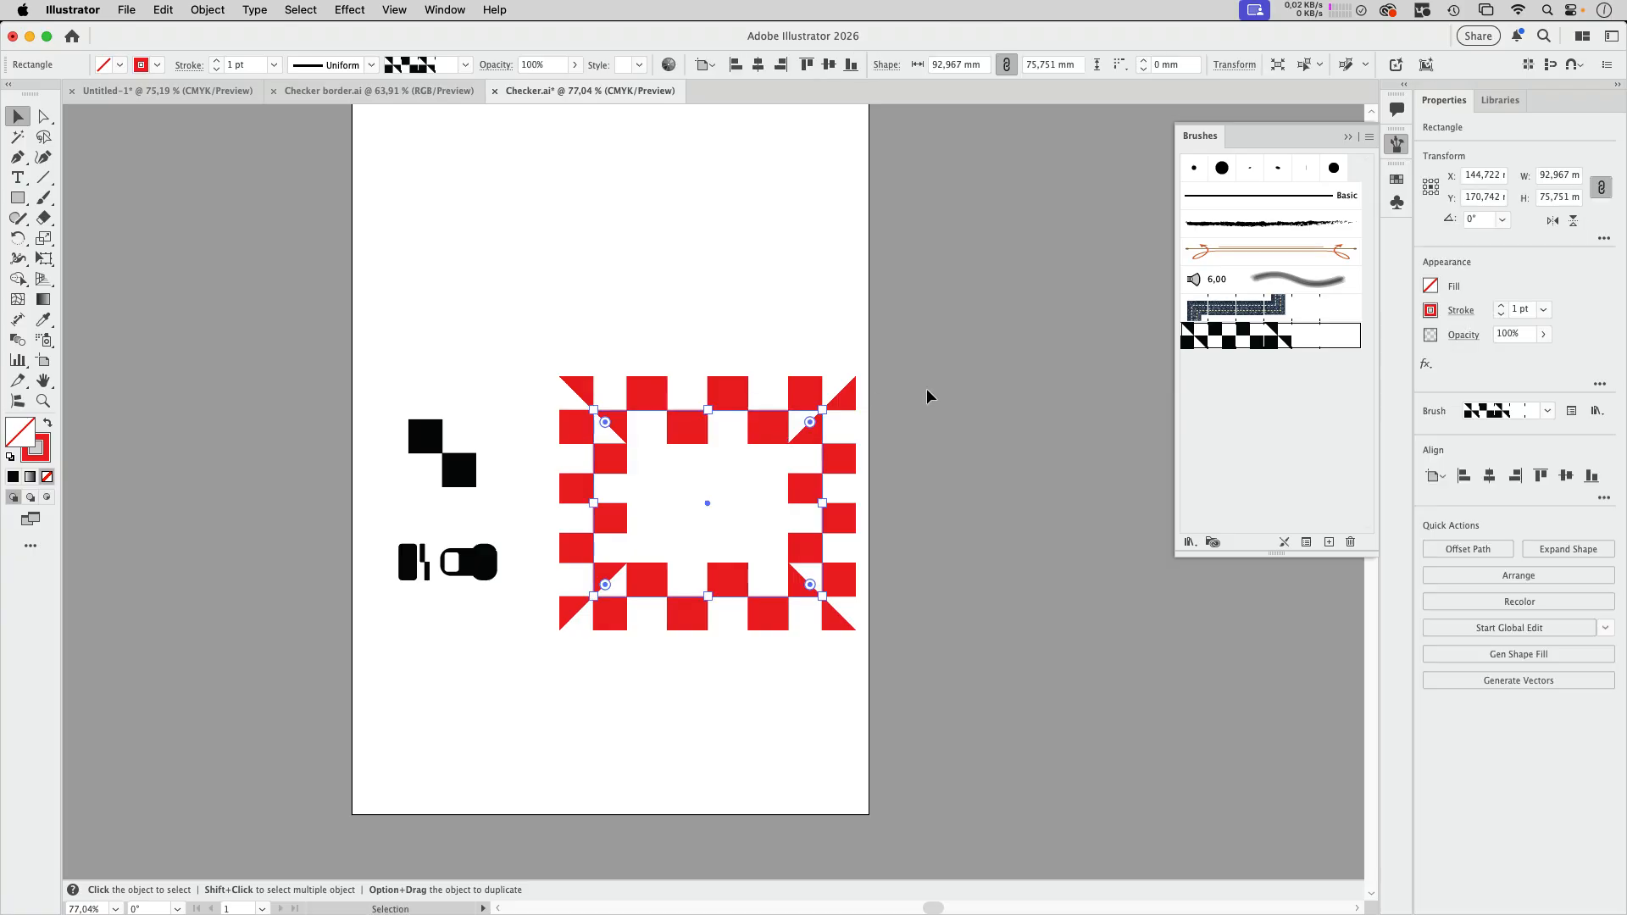
pyautogui.click(960, 396)
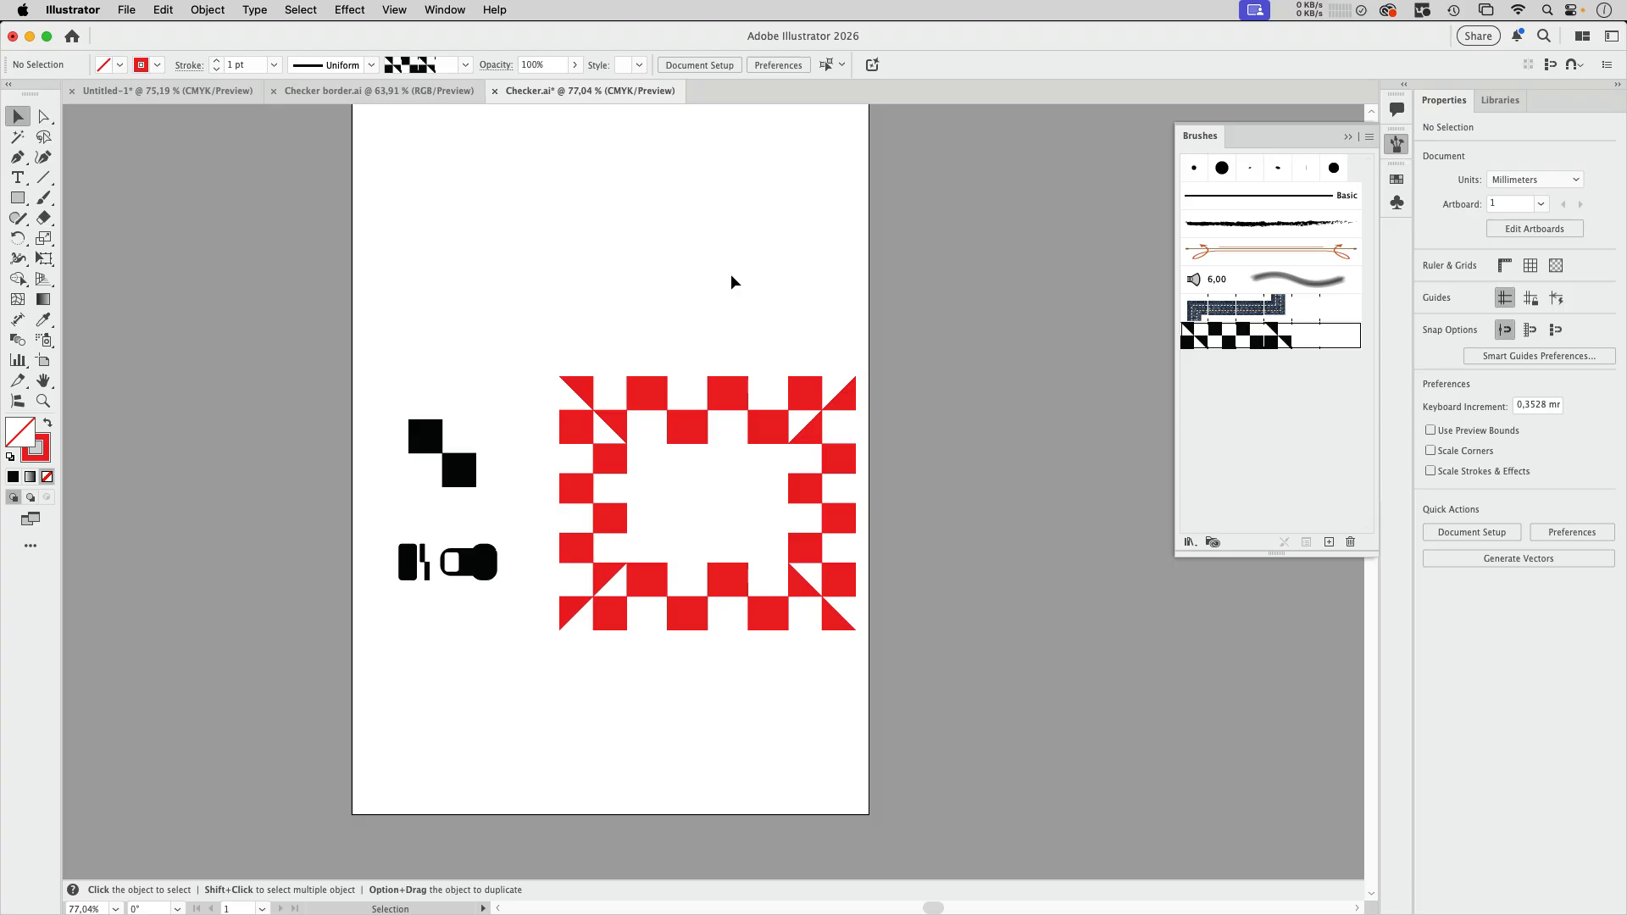
# - Show all hidden objects in the document and check the extent of the V-shaped checker tile
pyautogui.scroll(2, 625, 265)
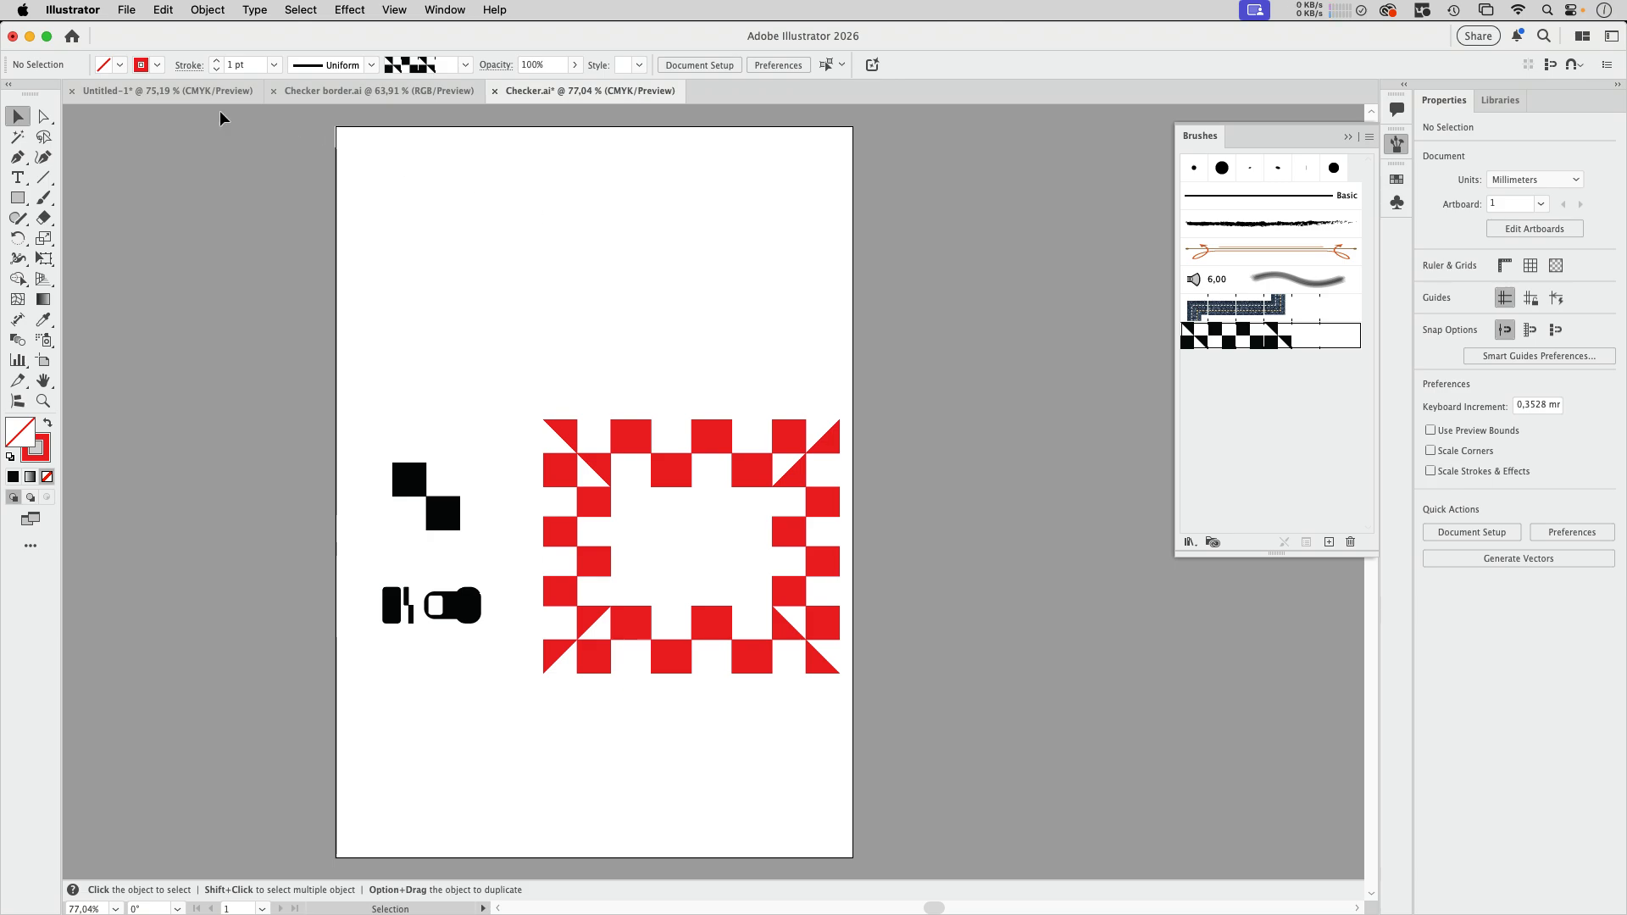
pyautogui.click(216, 12)
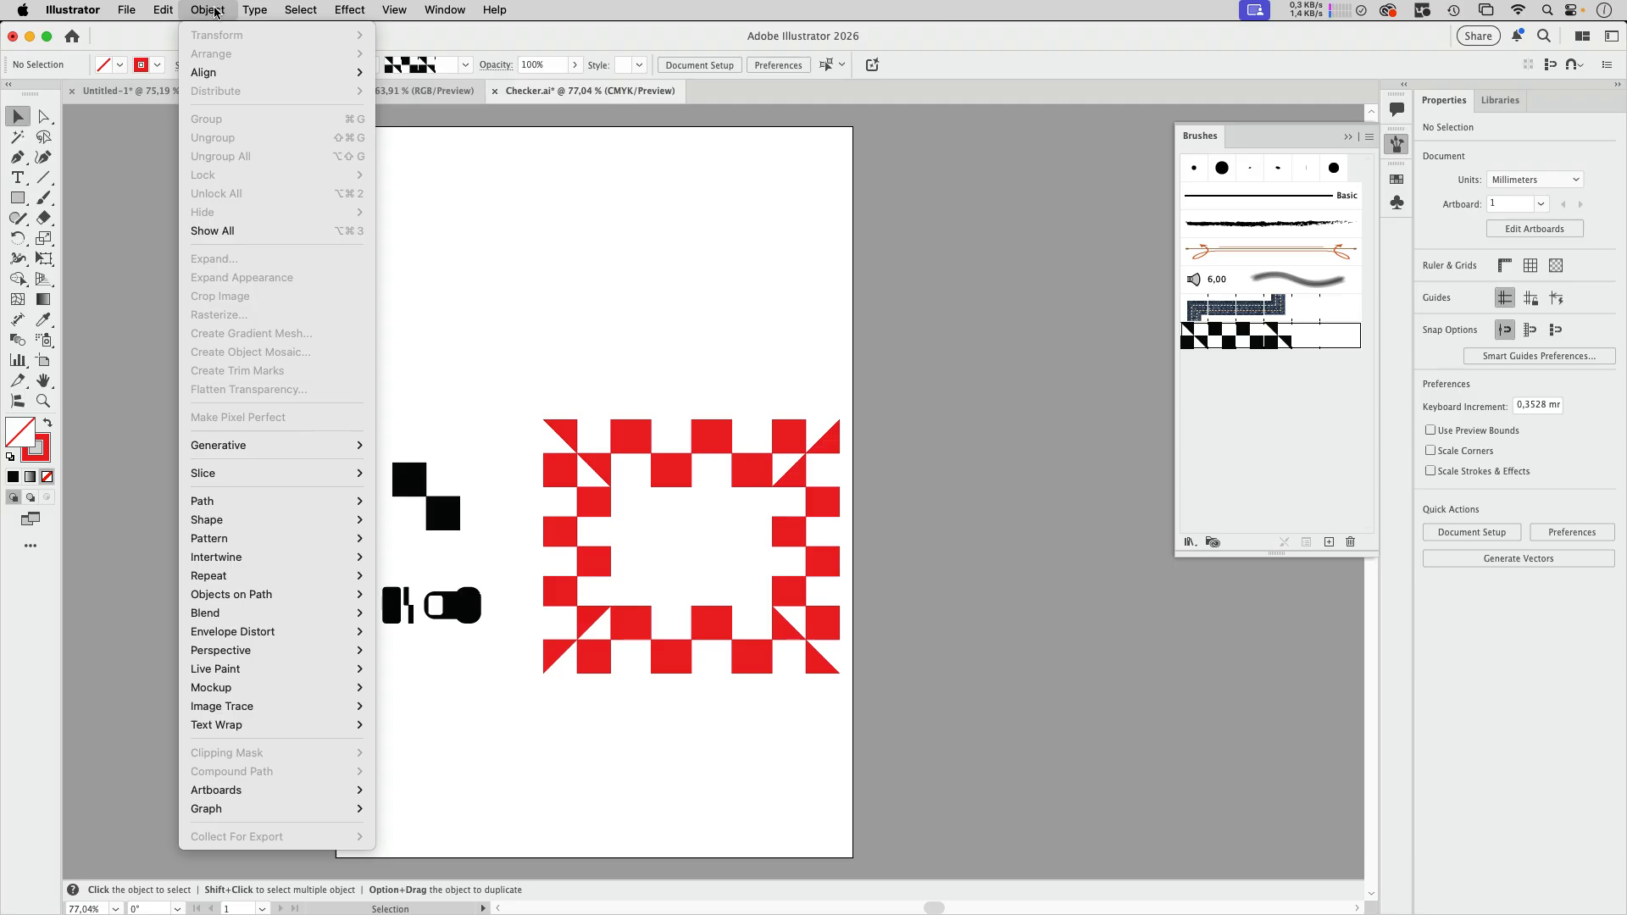
pyautogui.click(223, 232)
pyautogui.click(630, 349)
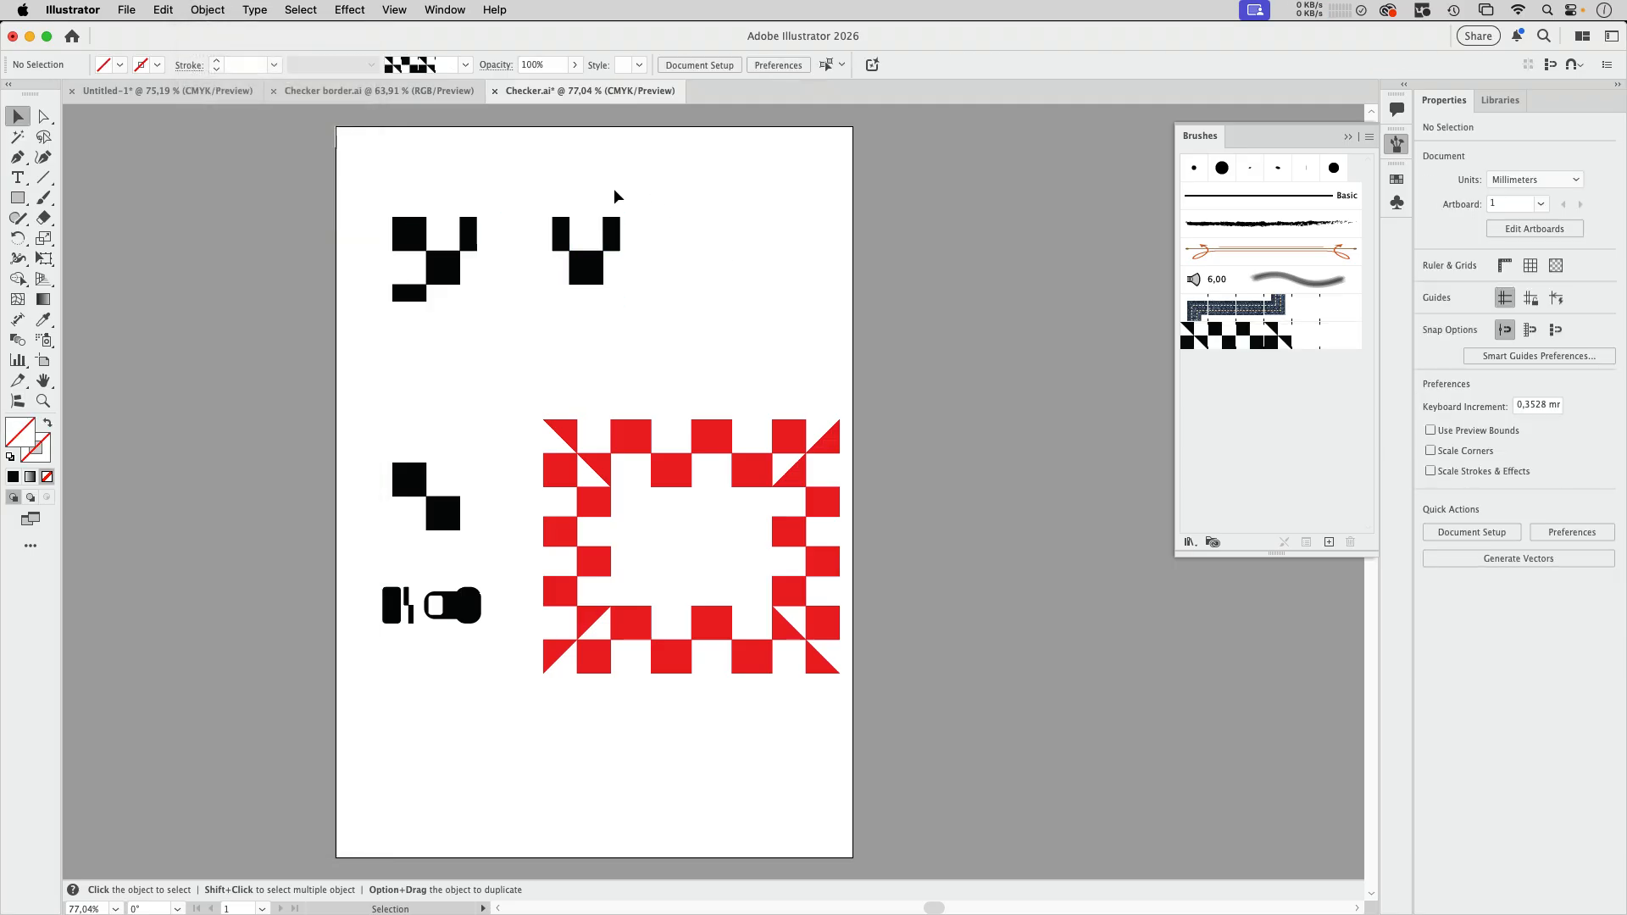
pyautogui.moveTo(538, 180); pyautogui.dragTo(613, 342)
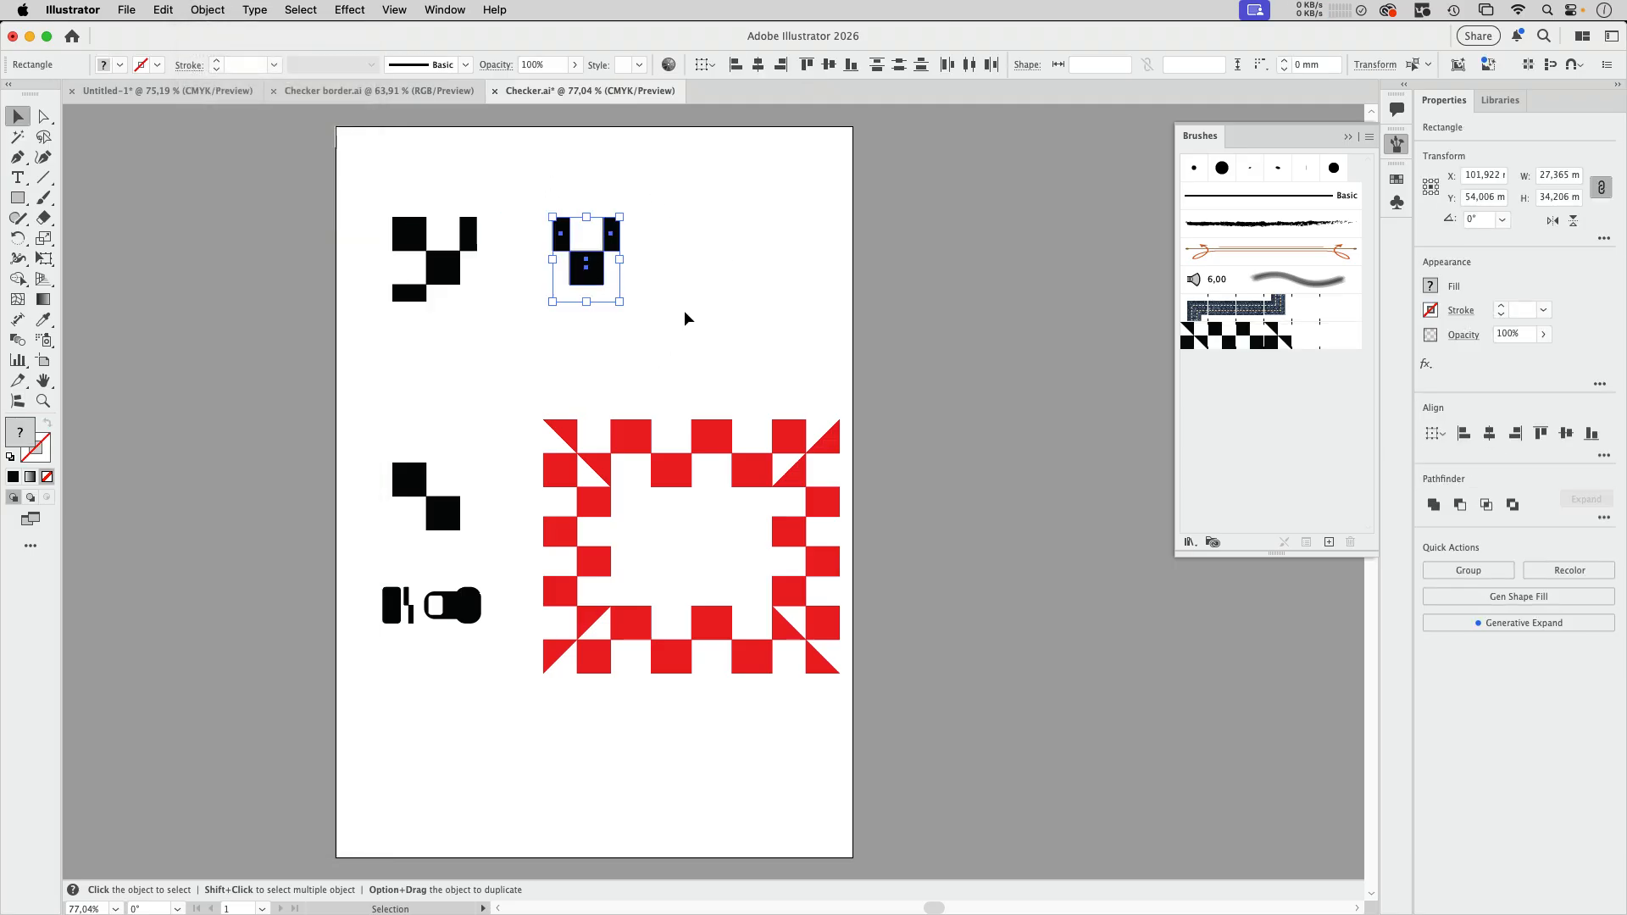
pyautogui.click(715, 270)
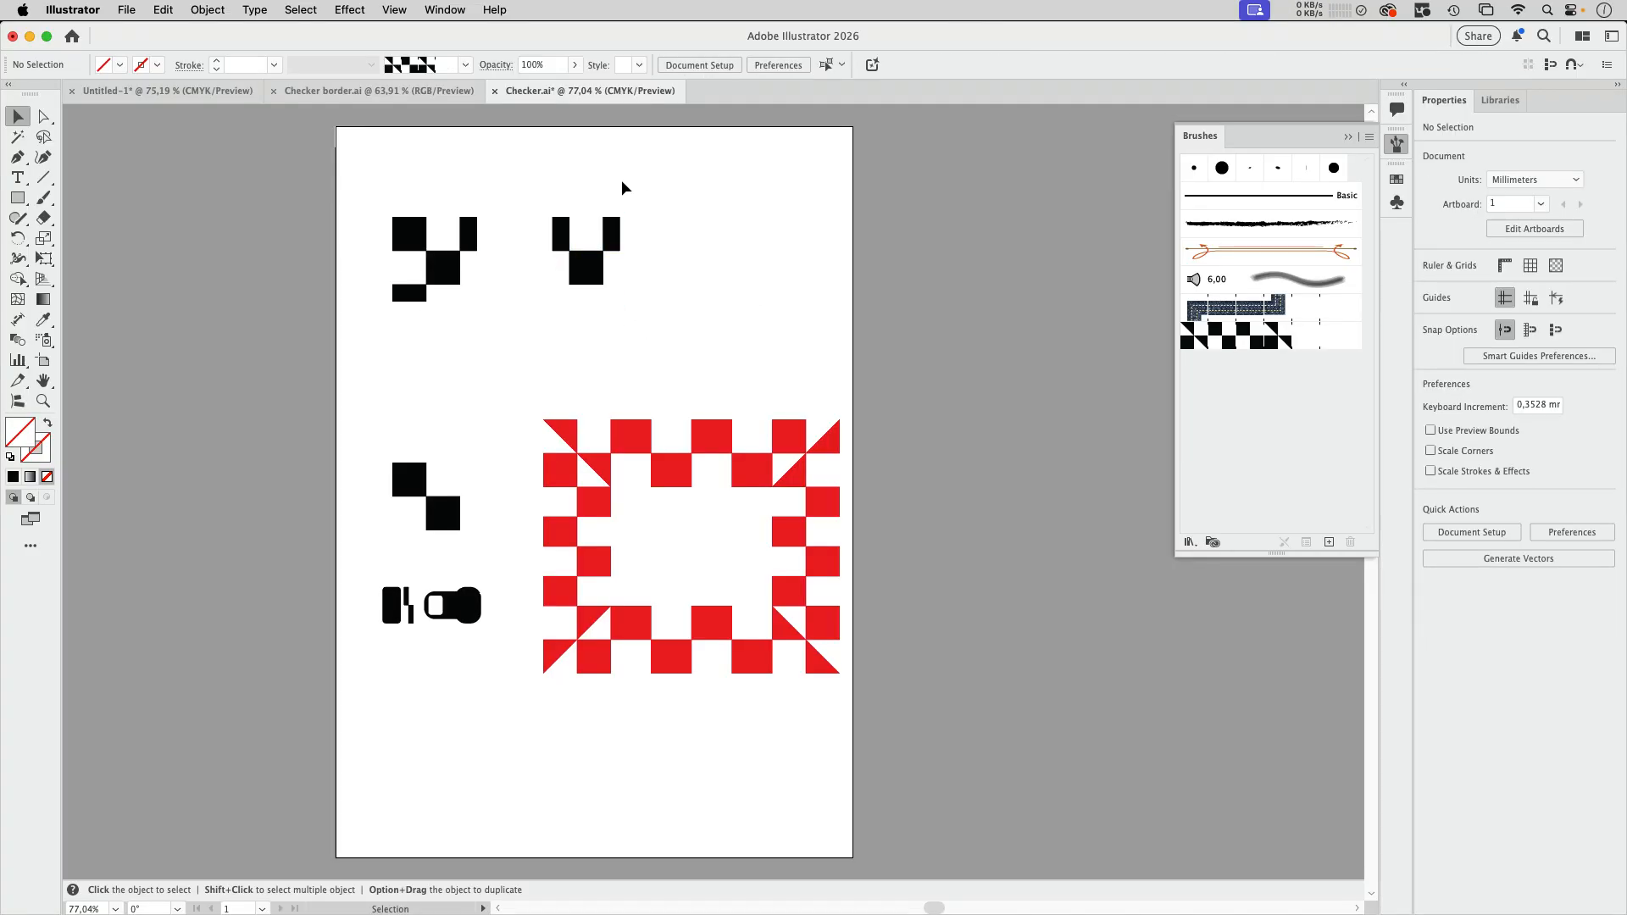
# - Set the inner corner tile of the checker pattern brush to None
pyautogui.doubleClick(1319, 343)
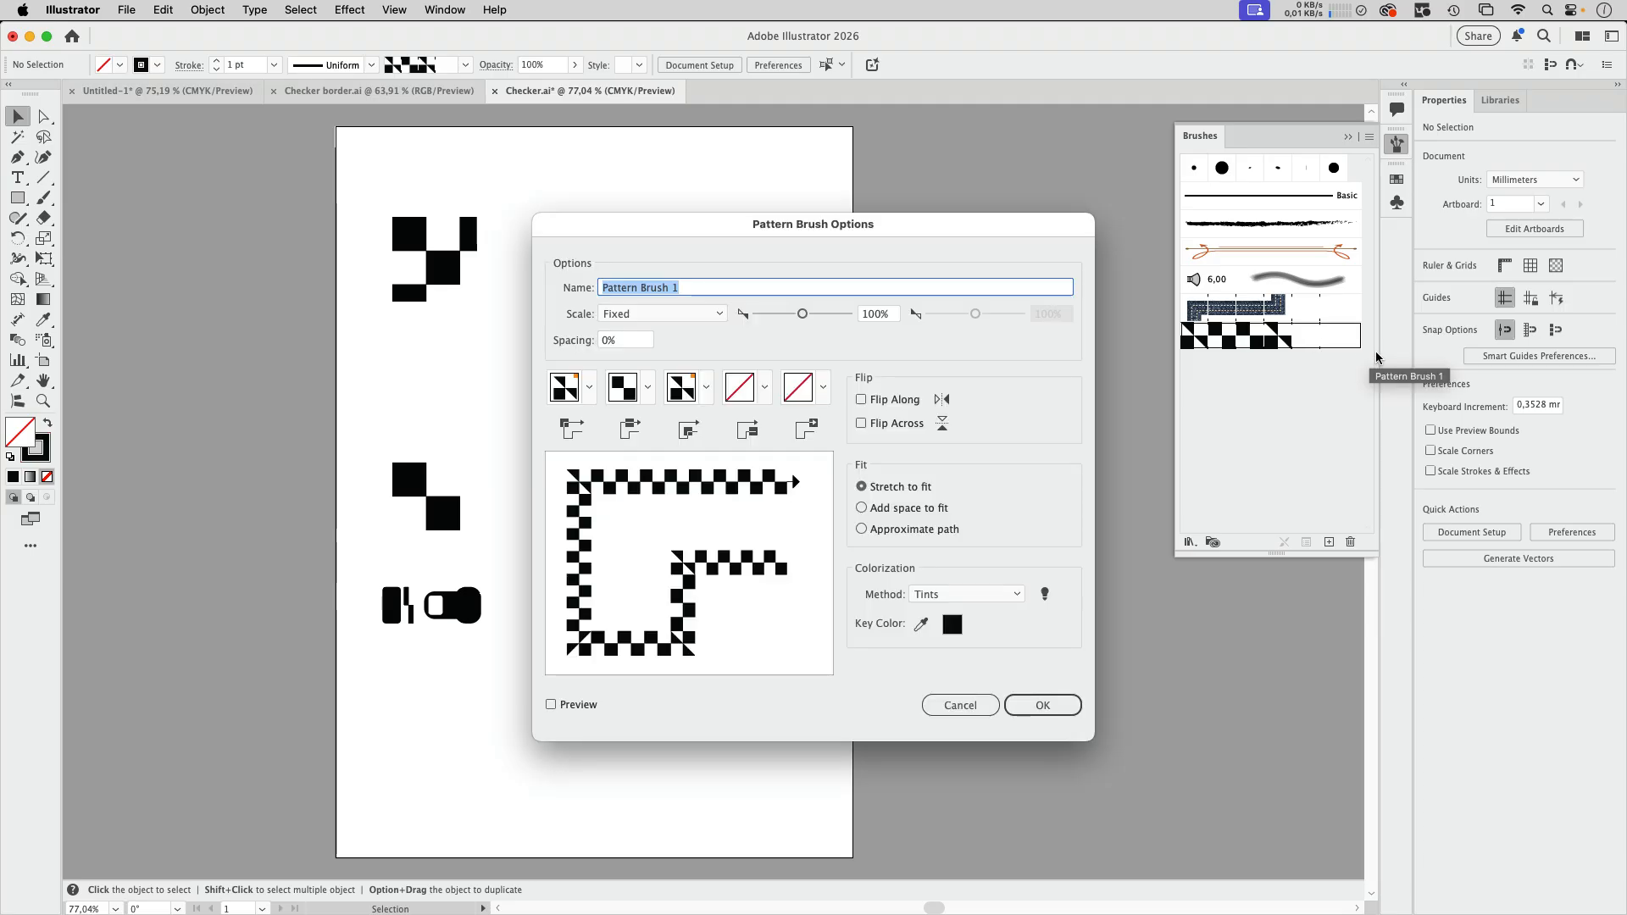
pyautogui.click(703, 392)
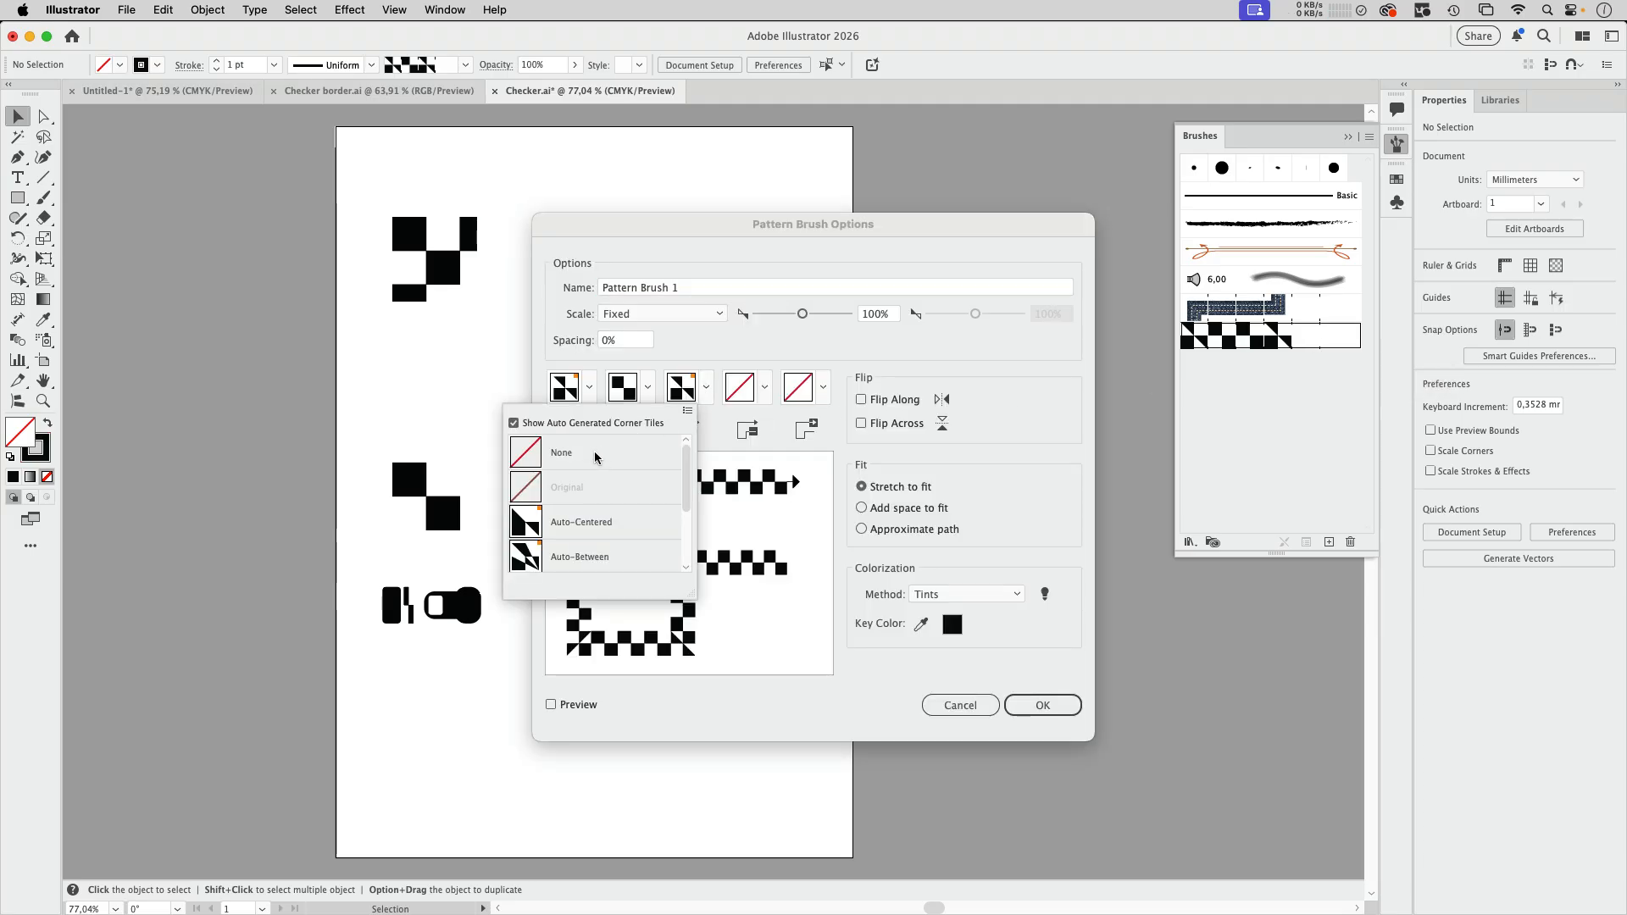
pyautogui.click(653, 469)
pyautogui.click(1043, 708)
pyautogui.press('Return')
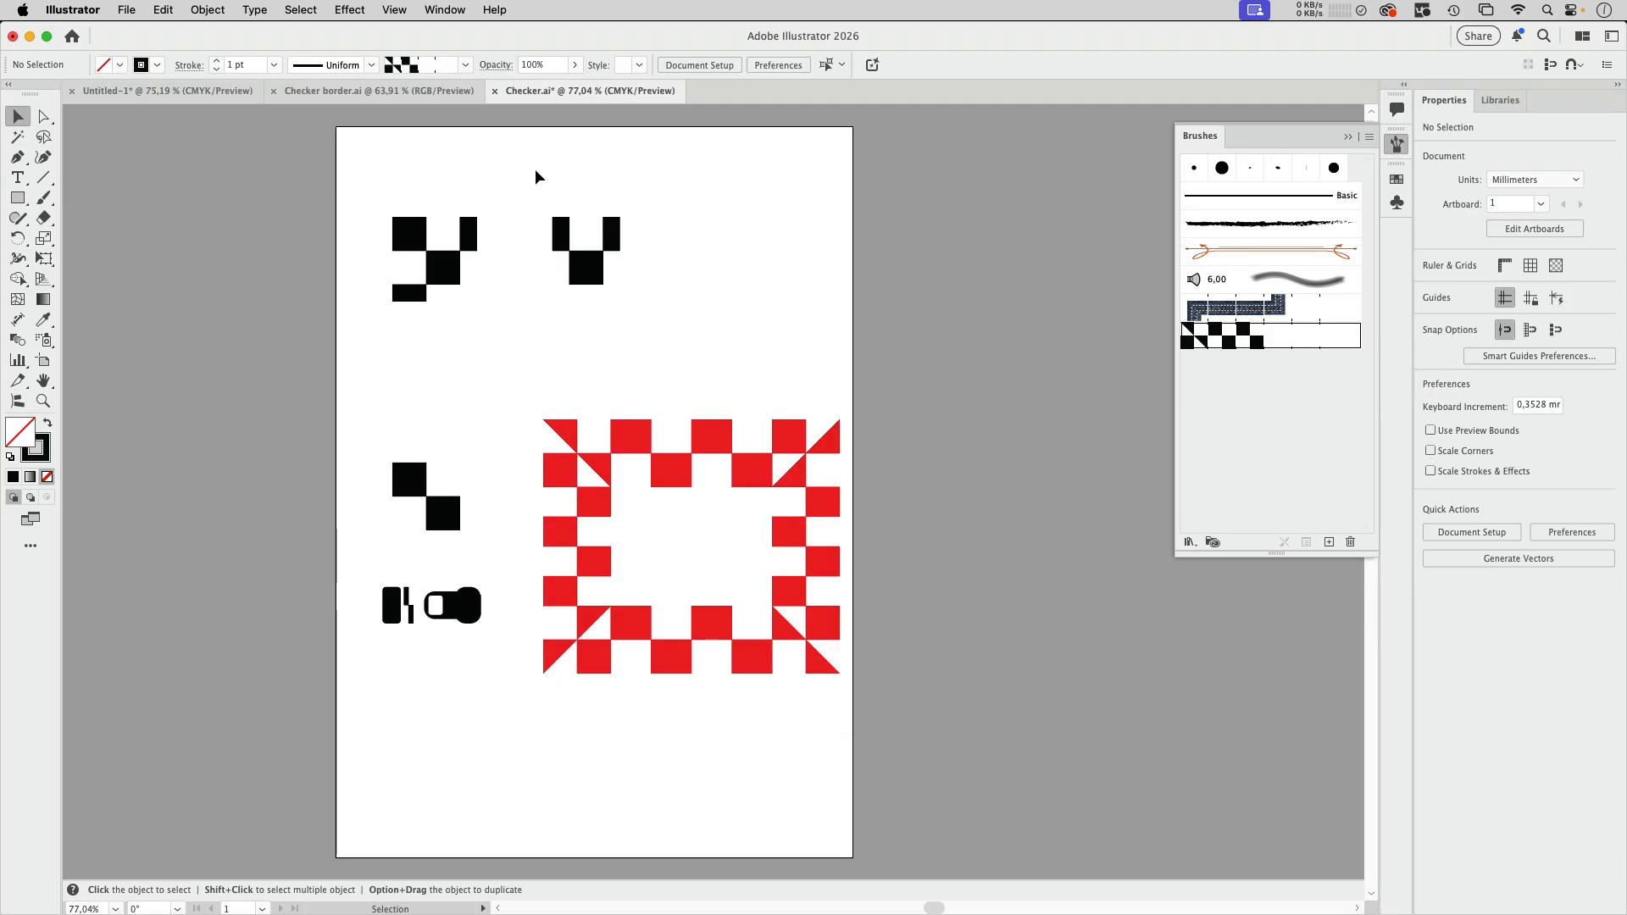
# - Replace the brush's side tile with the V-shaped checker artwork and update the existing red frame
pyautogui.moveTo(534, 171); pyautogui.dragTo(637, 348)
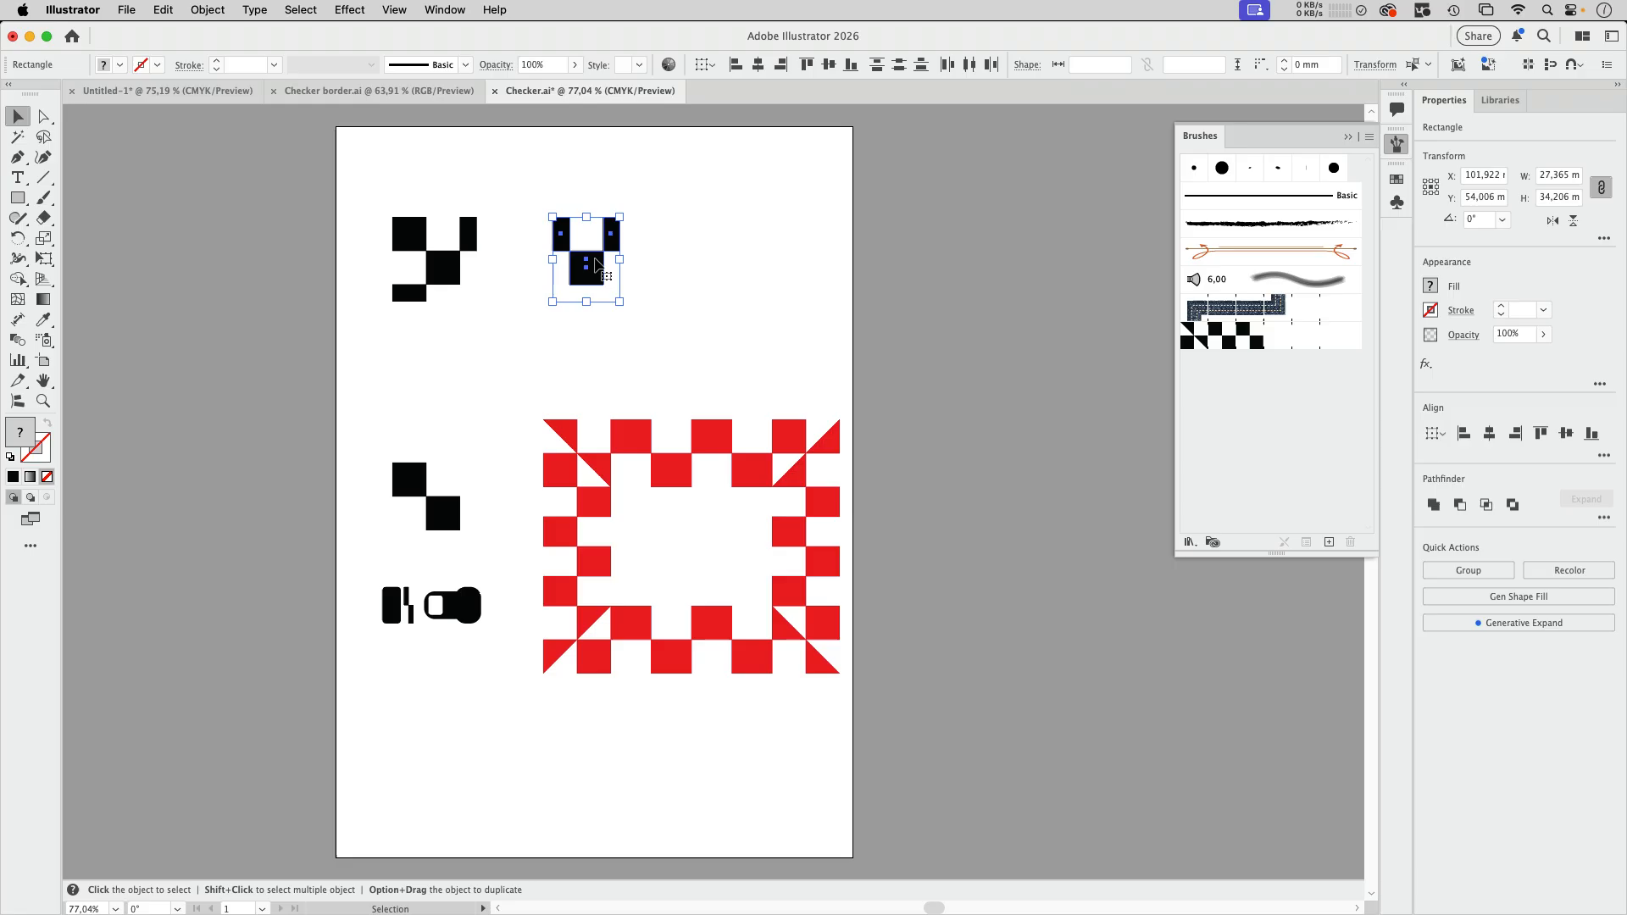
pyautogui.moveTo(591, 272)
pyautogui.mouseDown()
pyautogui.moveTo(661, 327)
pyautogui.moveTo(1006, 374)
pyautogui.moveTo(1246, 343)
pyautogui.mouseUp()
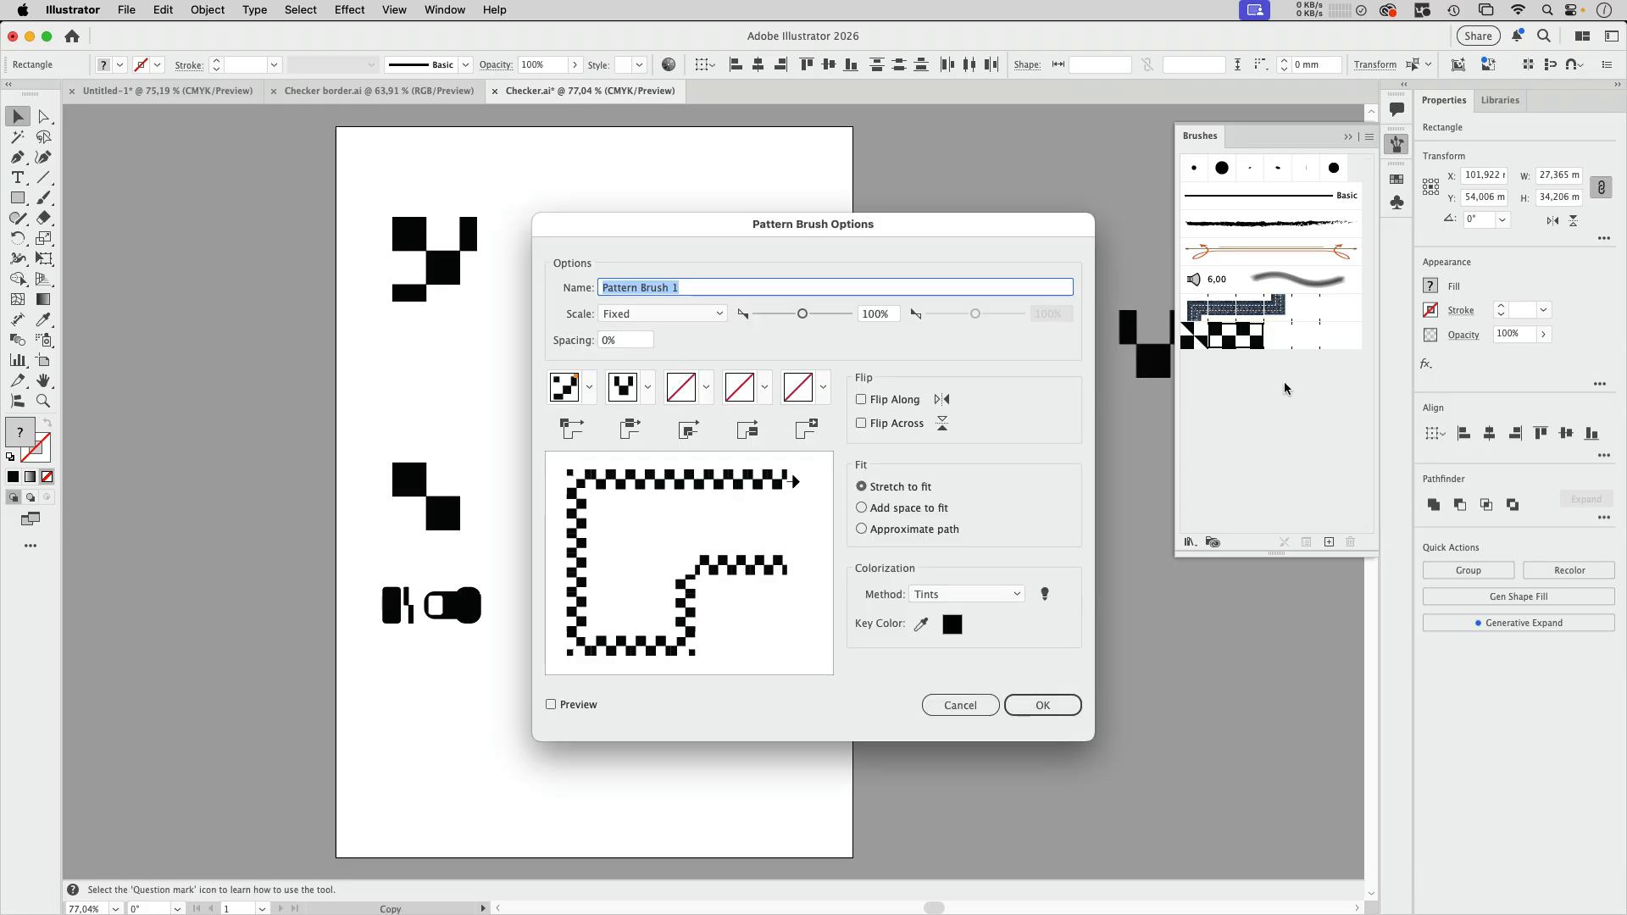
pyautogui.click(1045, 708)
pyautogui.click(776, 507)
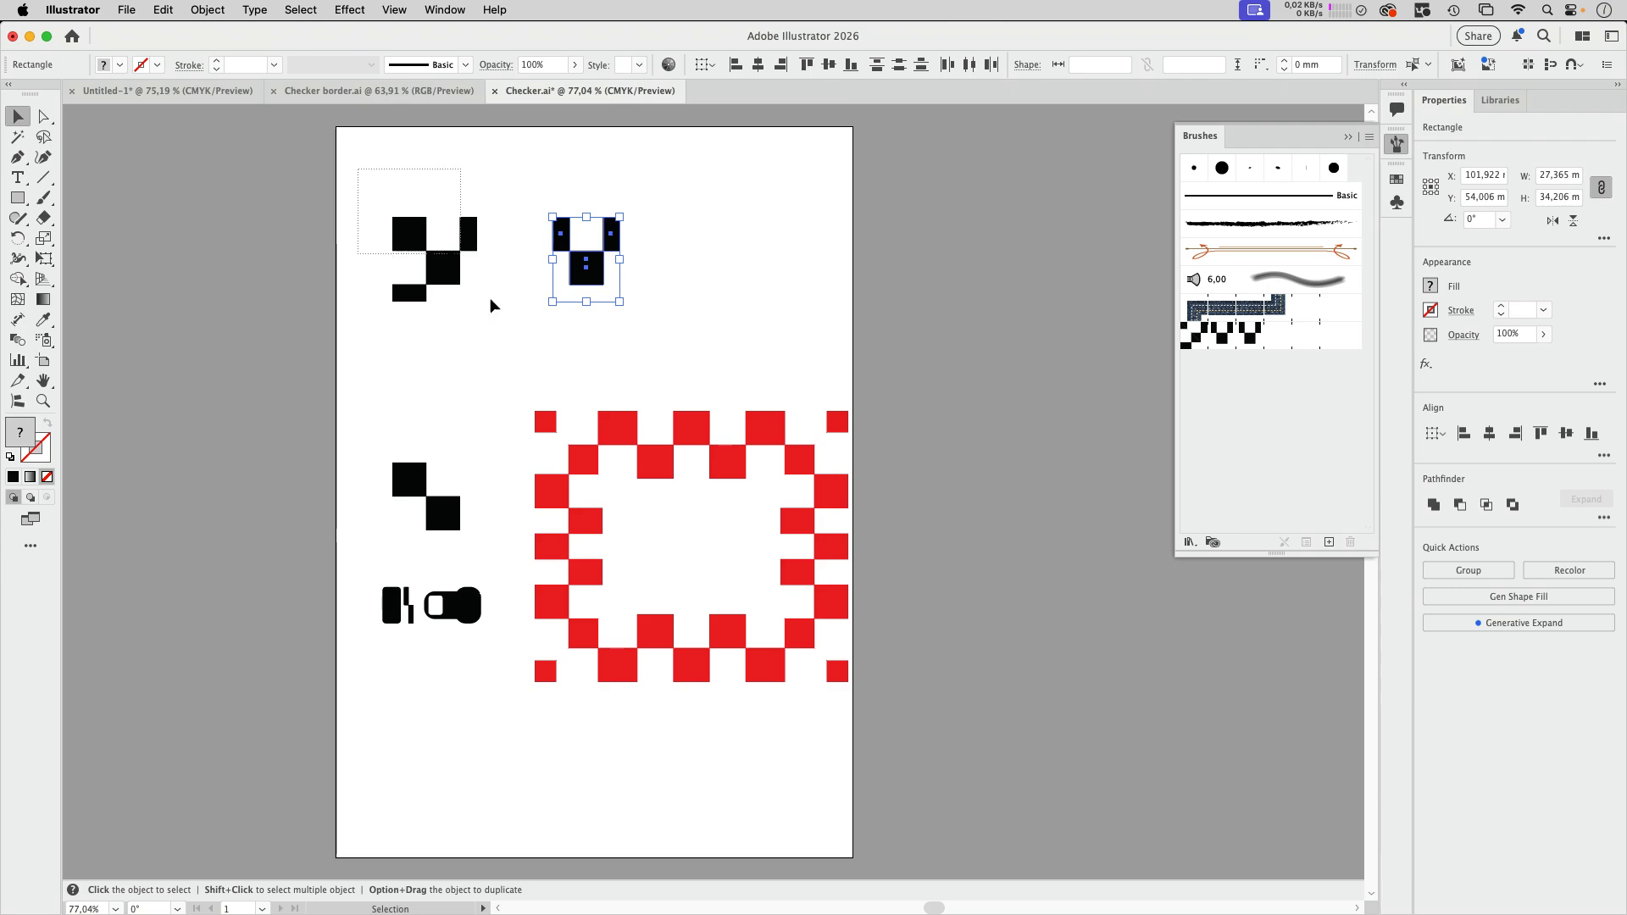
# - Replace the brush's outer corner tile with the square checker artwork beside the V-shaped tile, updating existing strokes
pyautogui.click(449, 271)
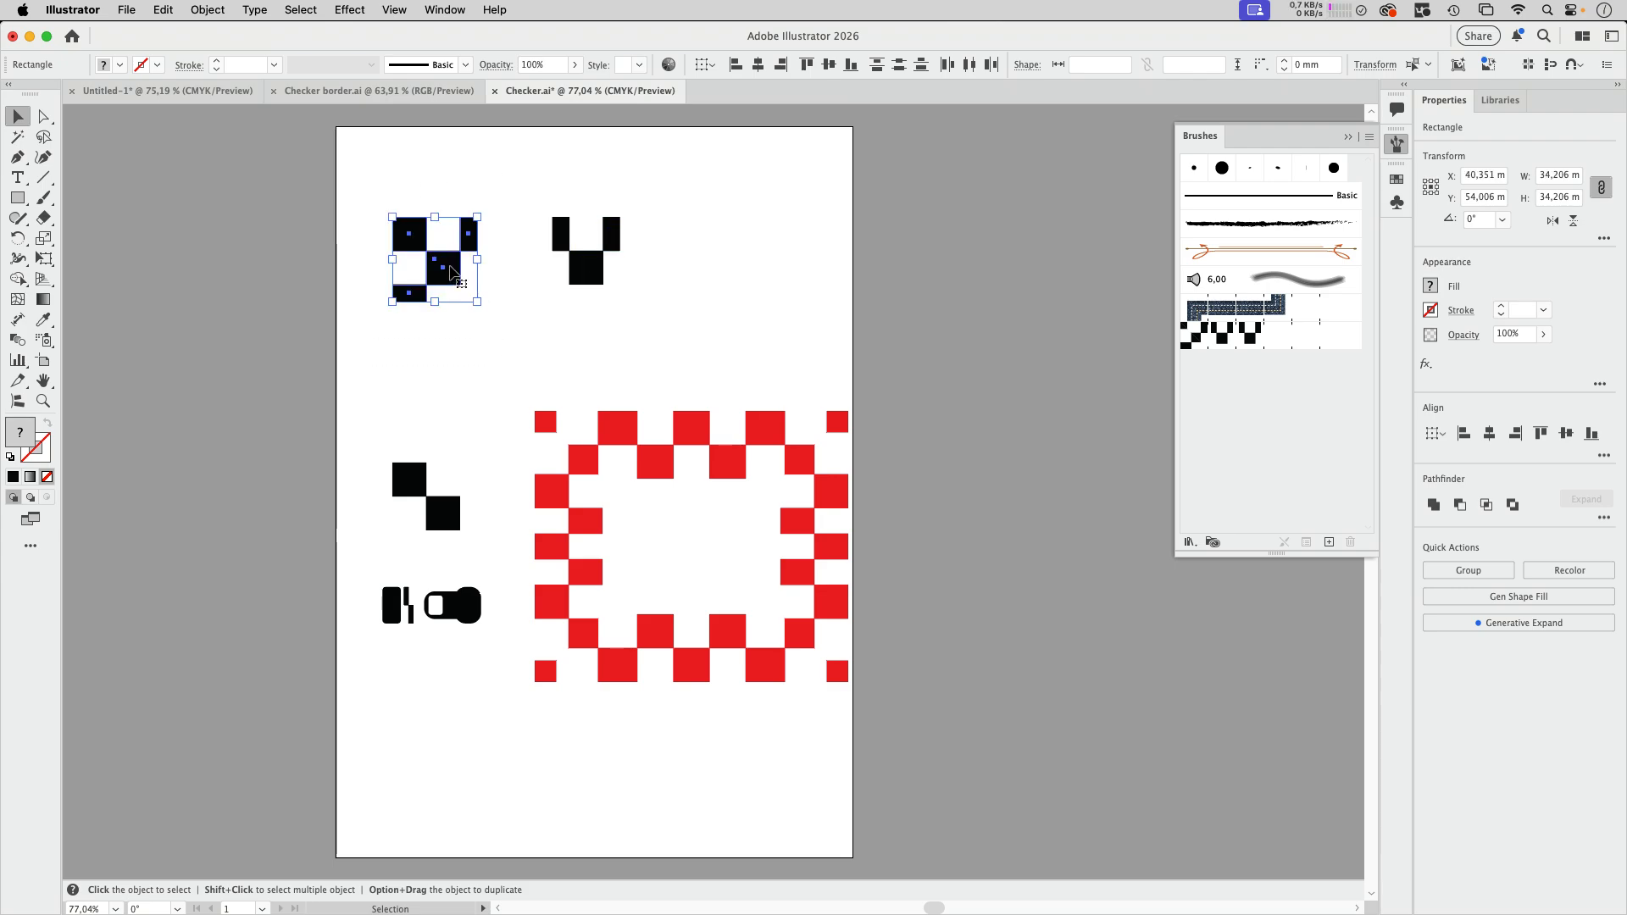
pyautogui.moveTo(449, 271)
pyautogui.mouseDown()
pyautogui.moveTo(1063, 386)
pyautogui.moveTo(1198, 340)
pyautogui.mouseUp()
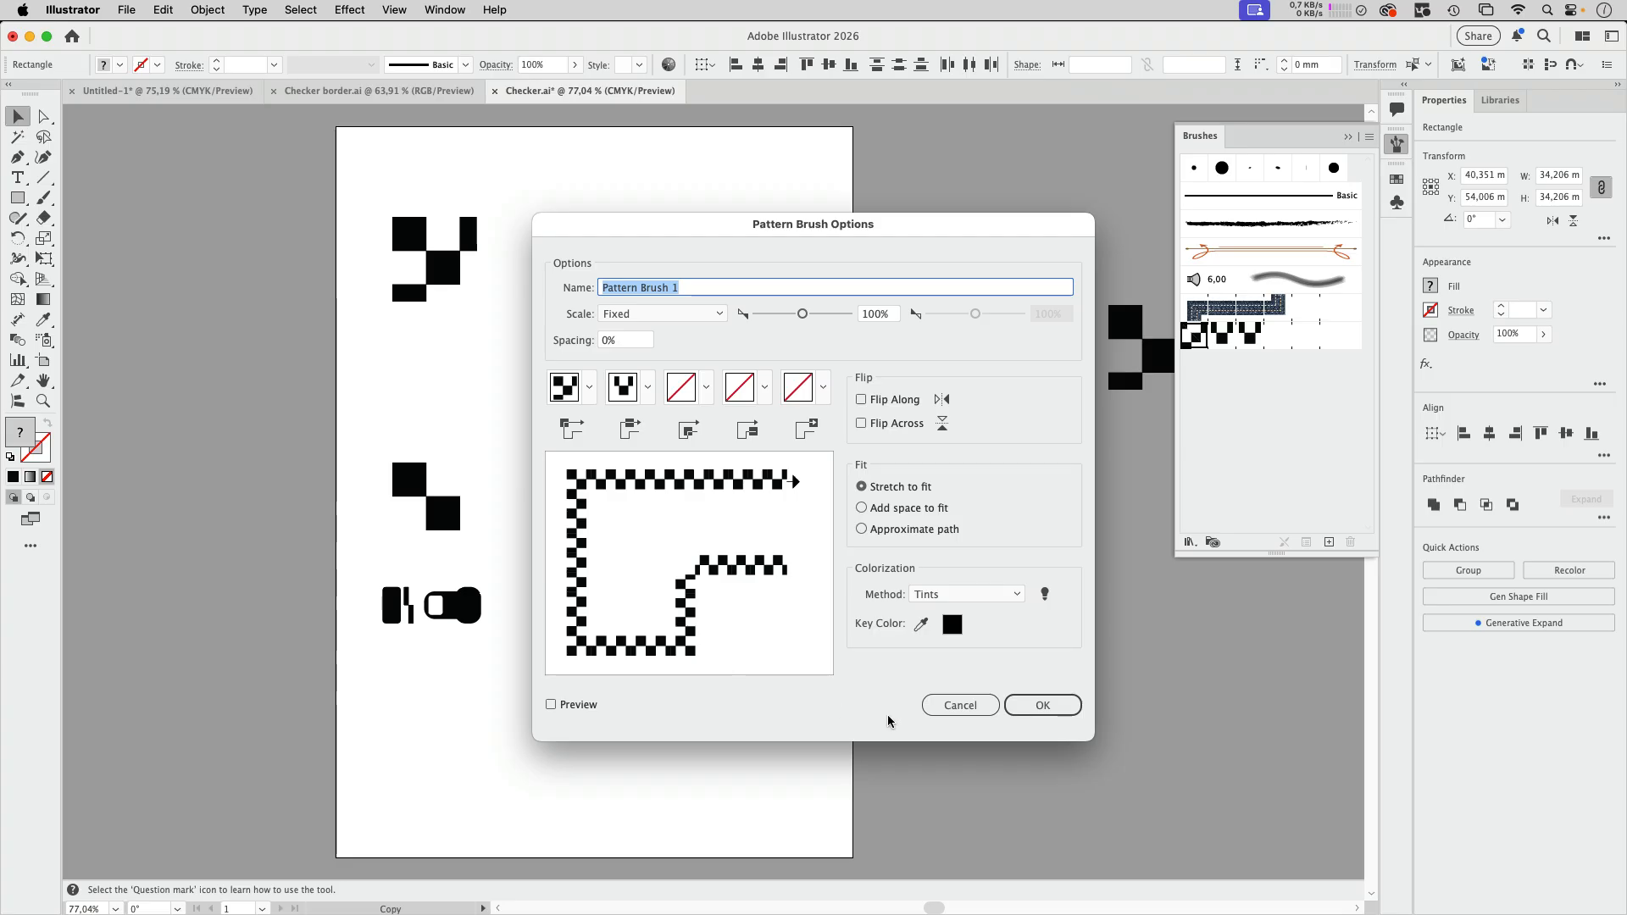
pyautogui.click(1041, 705)
pyautogui.press('Return')
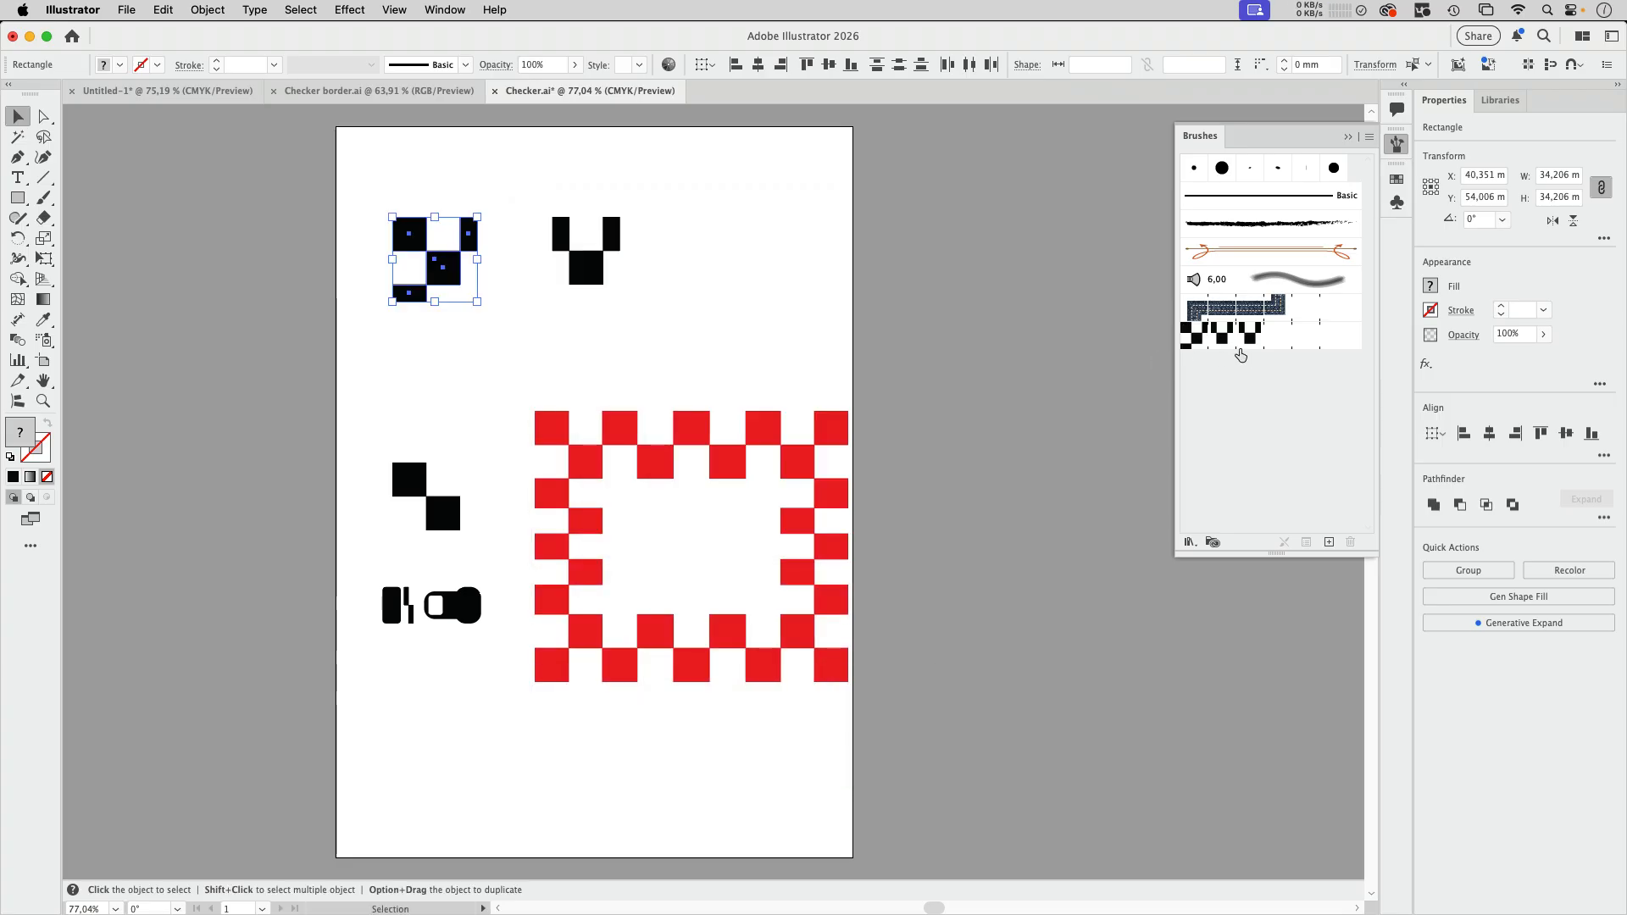
# - Set the checker pattern brush's fit to Approximate path and apply the change to existing brush strokes
pyautogui.doubleClick(1239, 345)
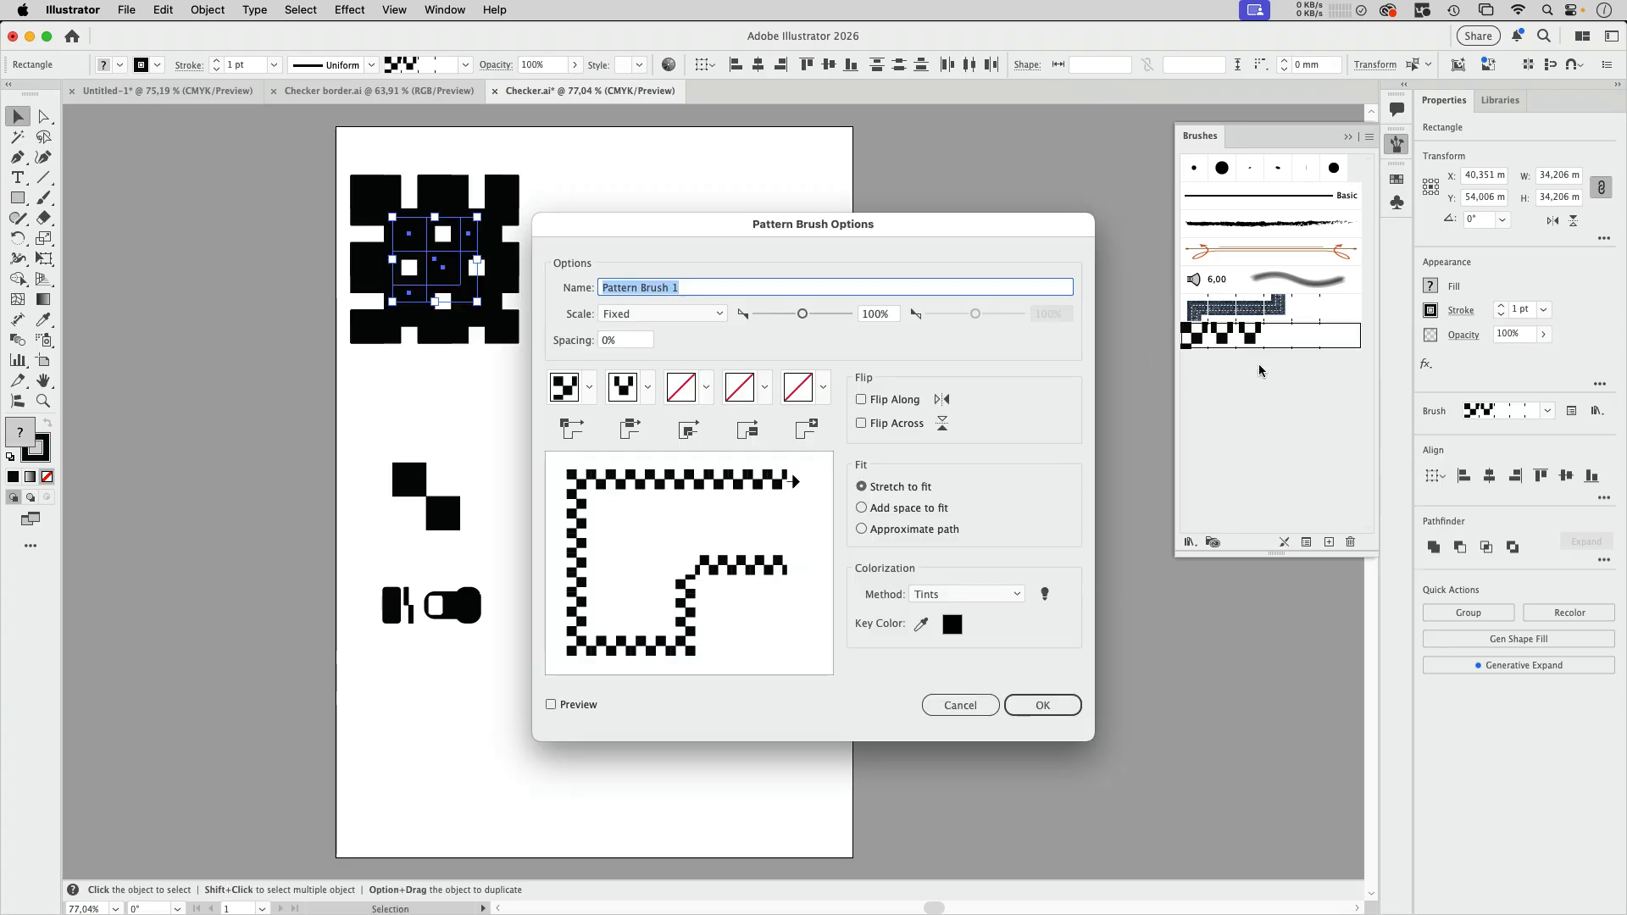
pyautogui.click(863, 531)
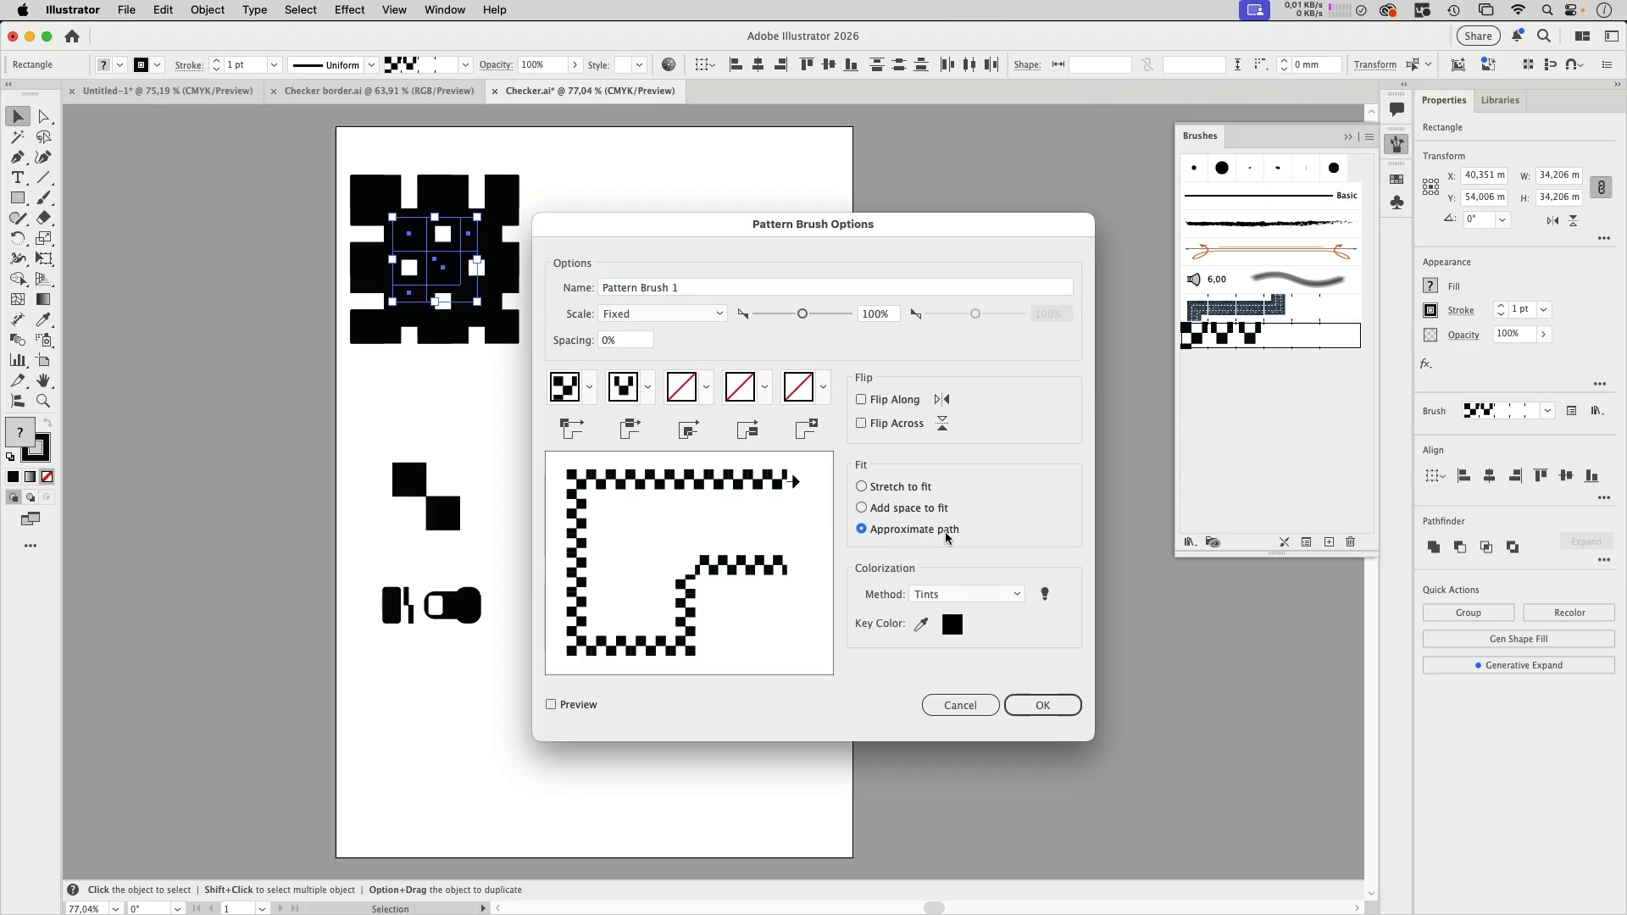
pyautogui.click(1042, 705)
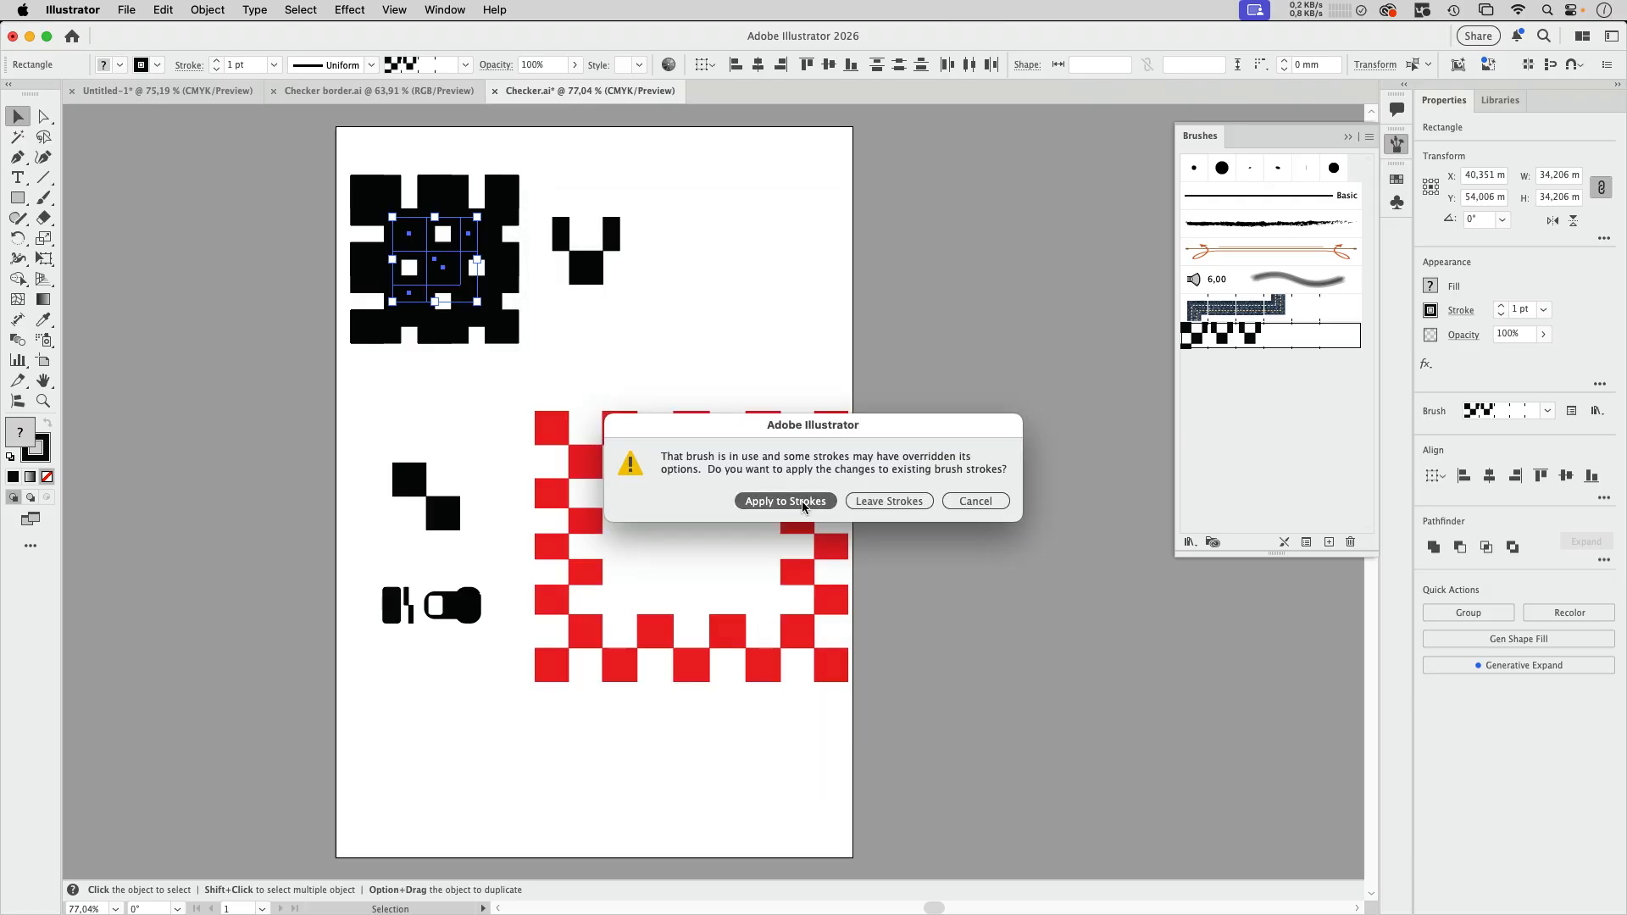
pyautogui.click(805, 507)
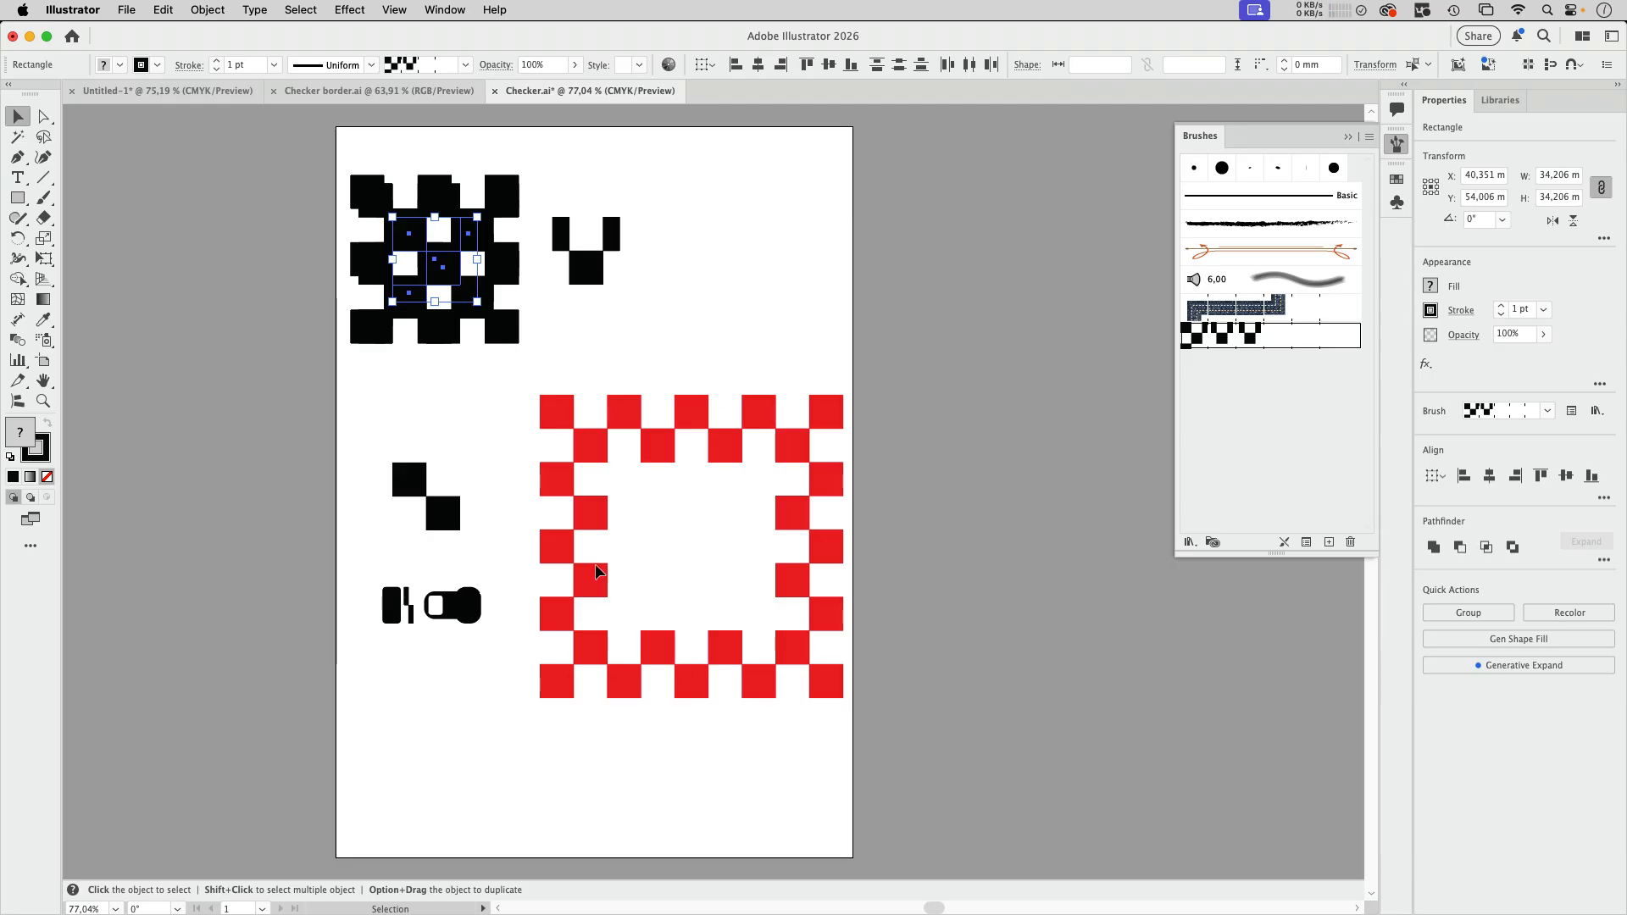
# - Move the red checker frame up and partly off the artboard's right edge, leaving nothing selected
pyautogui.moveTo(597, 568); pyautogui.dragTo(989, 316)
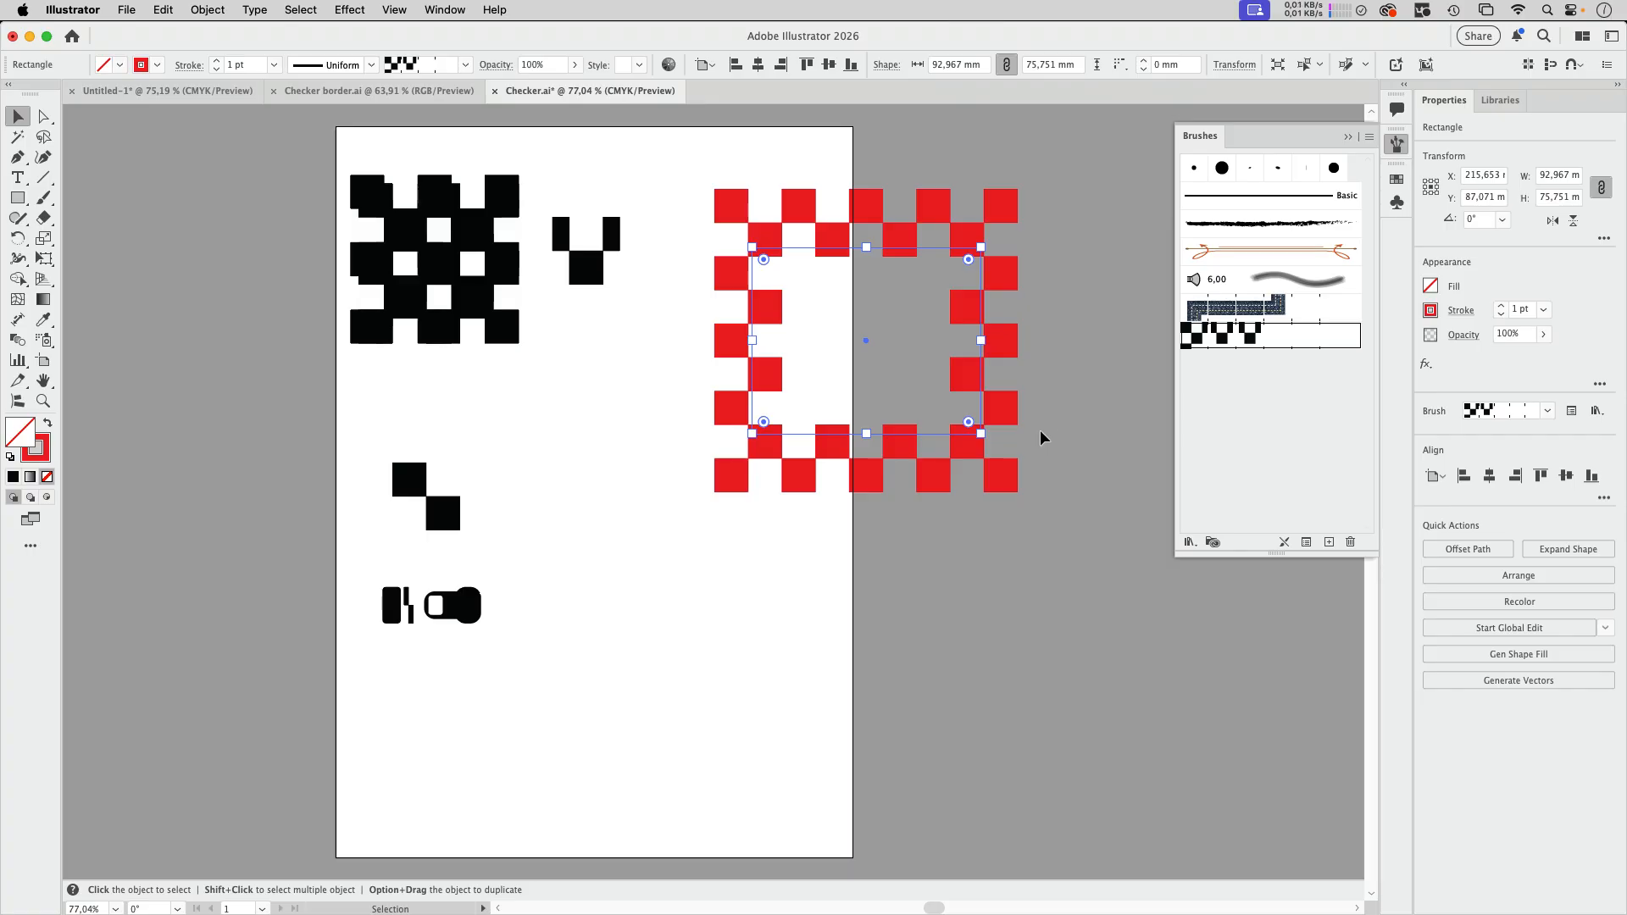
pyautogui.moveTo(906, 445); pyautogui.dragTo(922, 401)
pyautogui.click(975, 470)
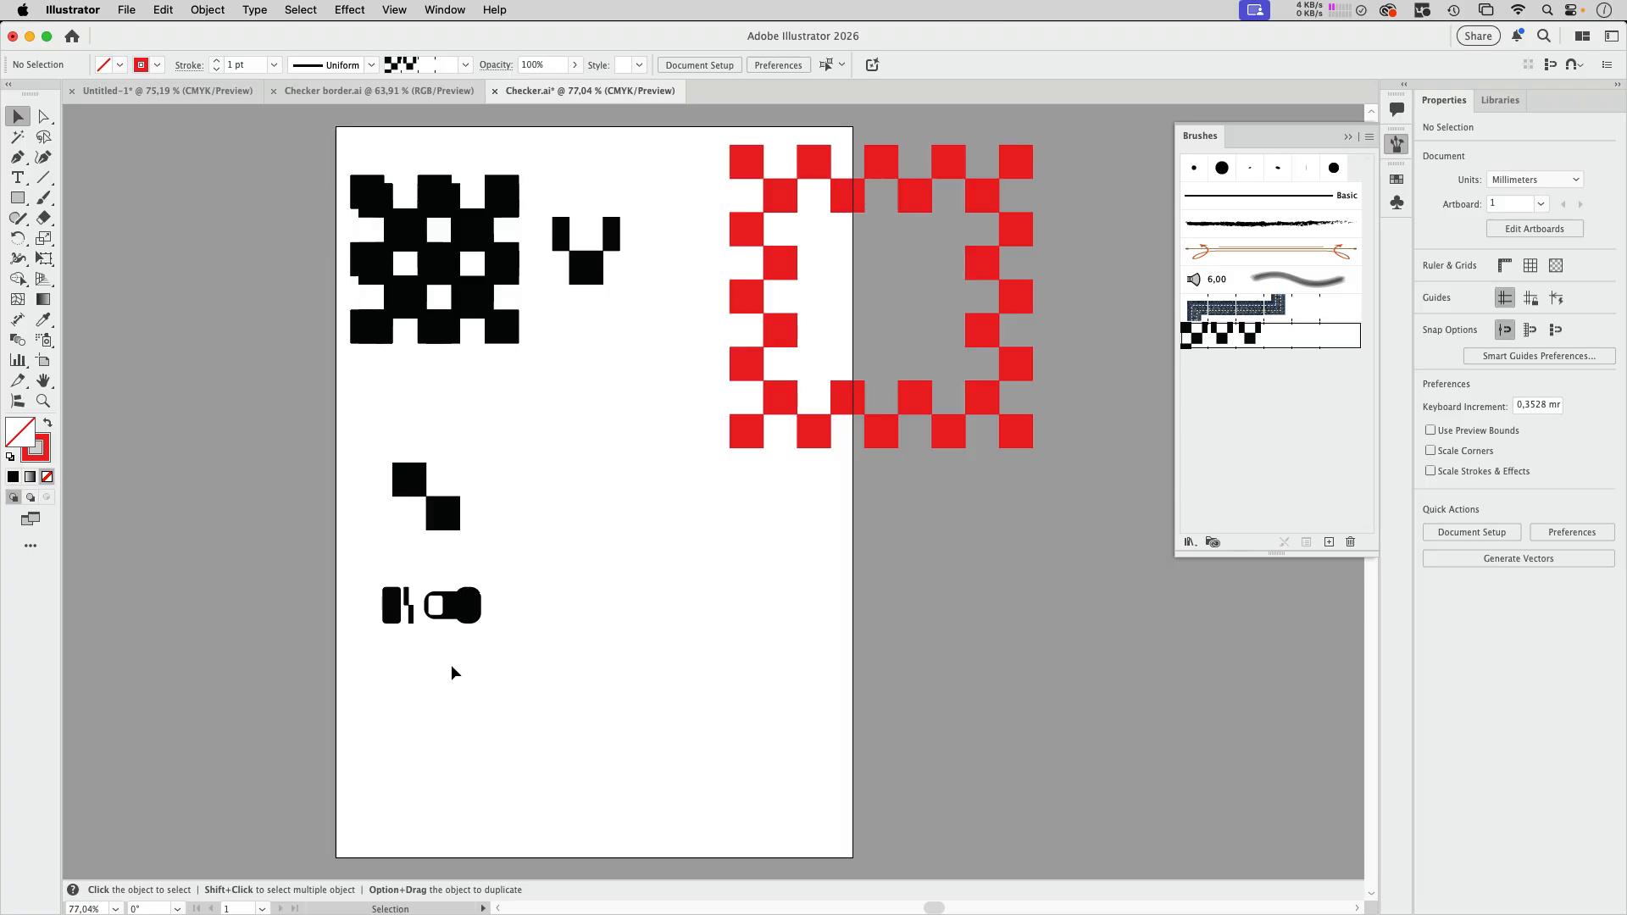
# - Start a new pattern brush from the two small staggered bars, with the colorization method set to Tints
pyautogui.scroll(5, 432, 644)
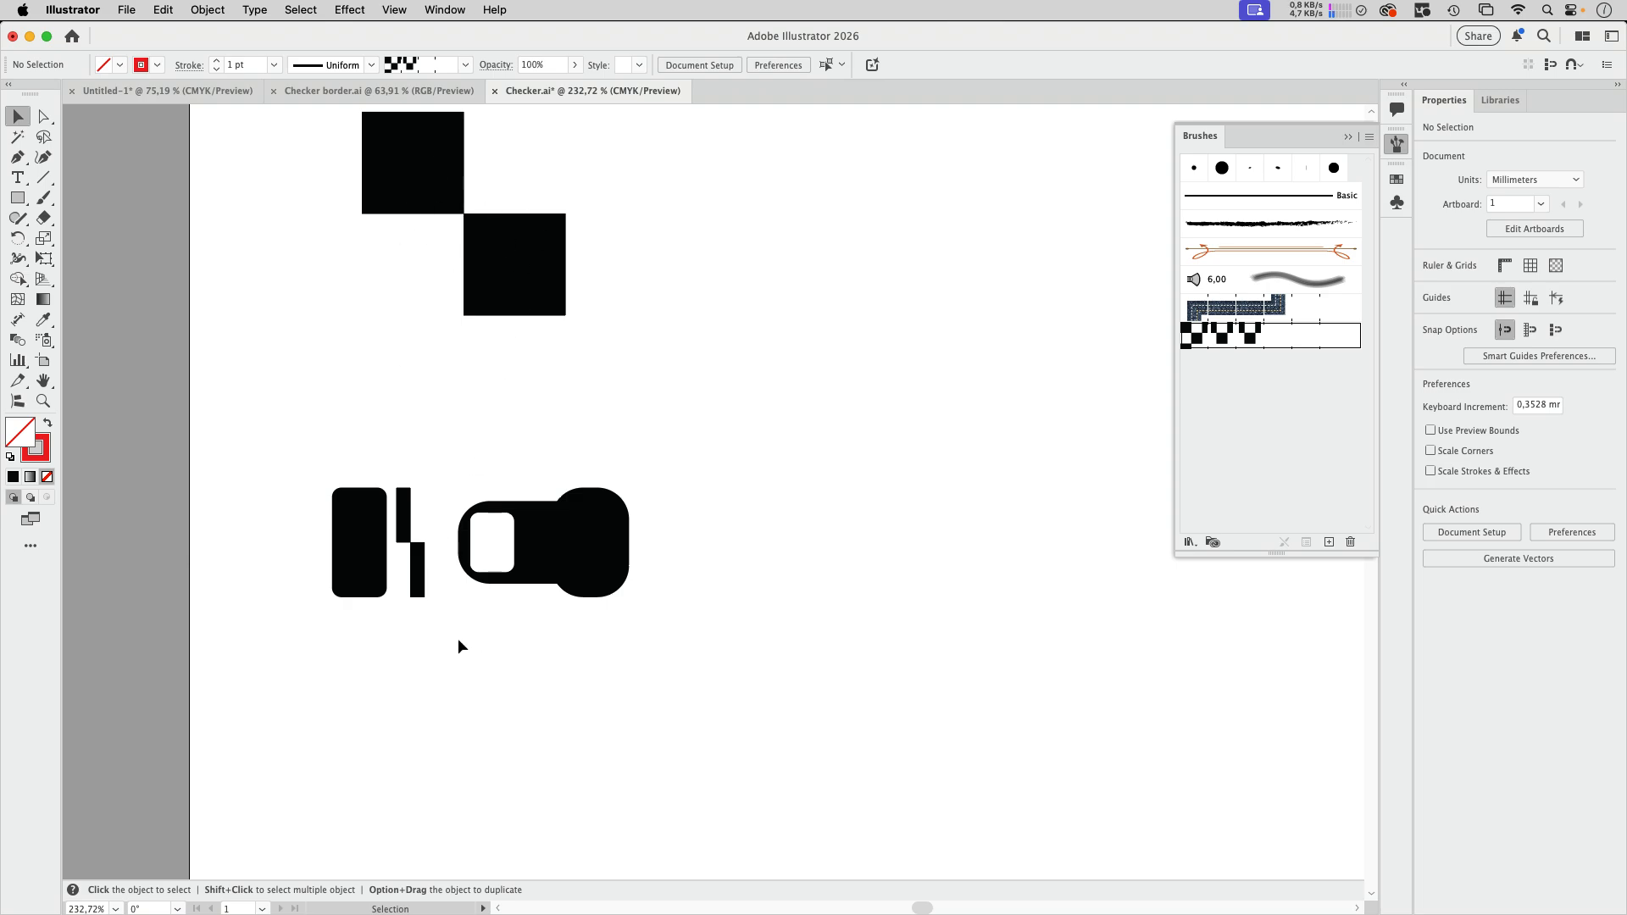
pyautogui.moveTo(404, 459)
pyautogui.mouseDown()
pyautogui.moveTo(434, 608)
pyautogui.moveTo(791, 639)
pyautogui.moveTo(1322, 465)
pyautogui.moveTo(1222, 464)
pyautogui.mouseUp()
pyautogui.click(804, 563)
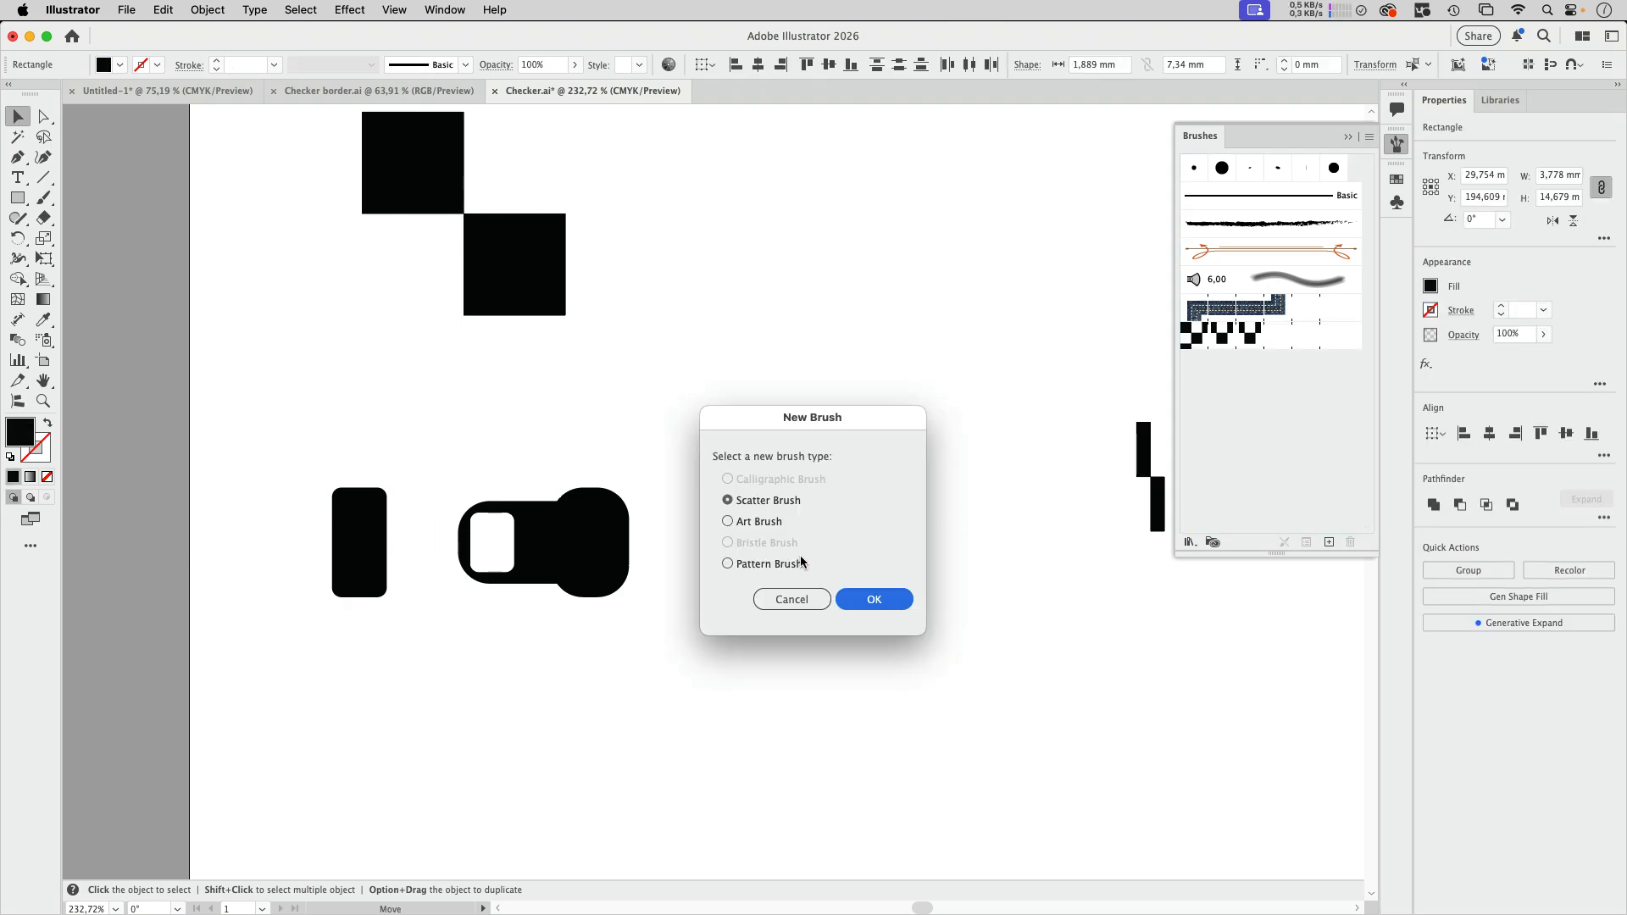
pyautogui.click(873, 599)
pyautogui.click(966, 594)
pyautogui.click(958, 636)
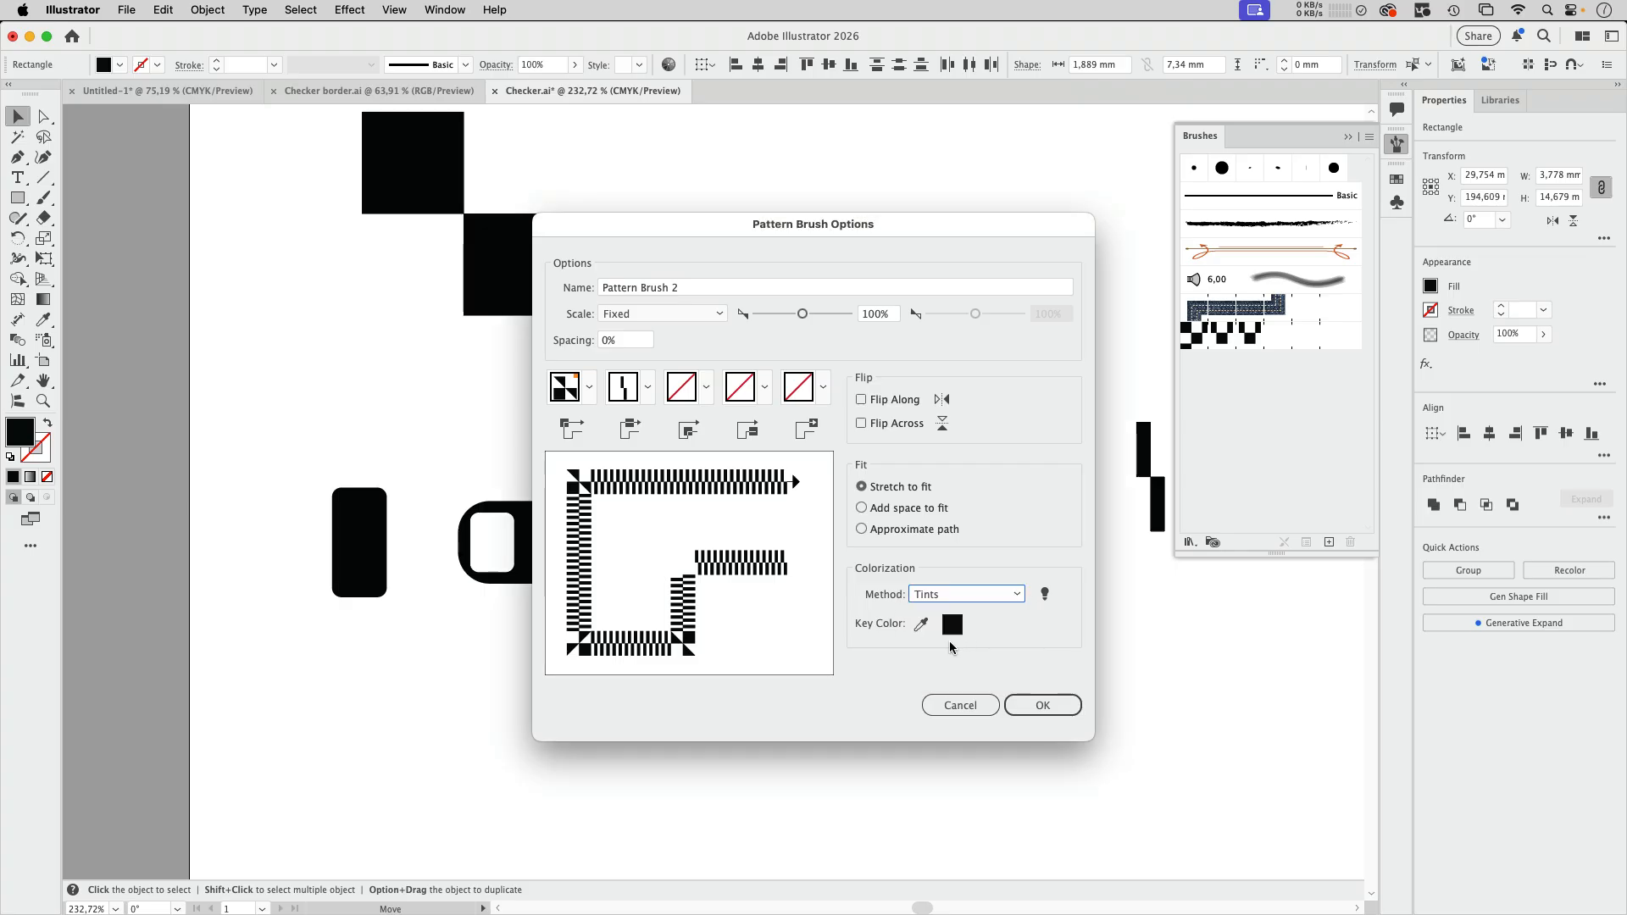
# - Set the new pattern brush's outer corner tile to None and save the brush
pyautogui.click(590, 389)
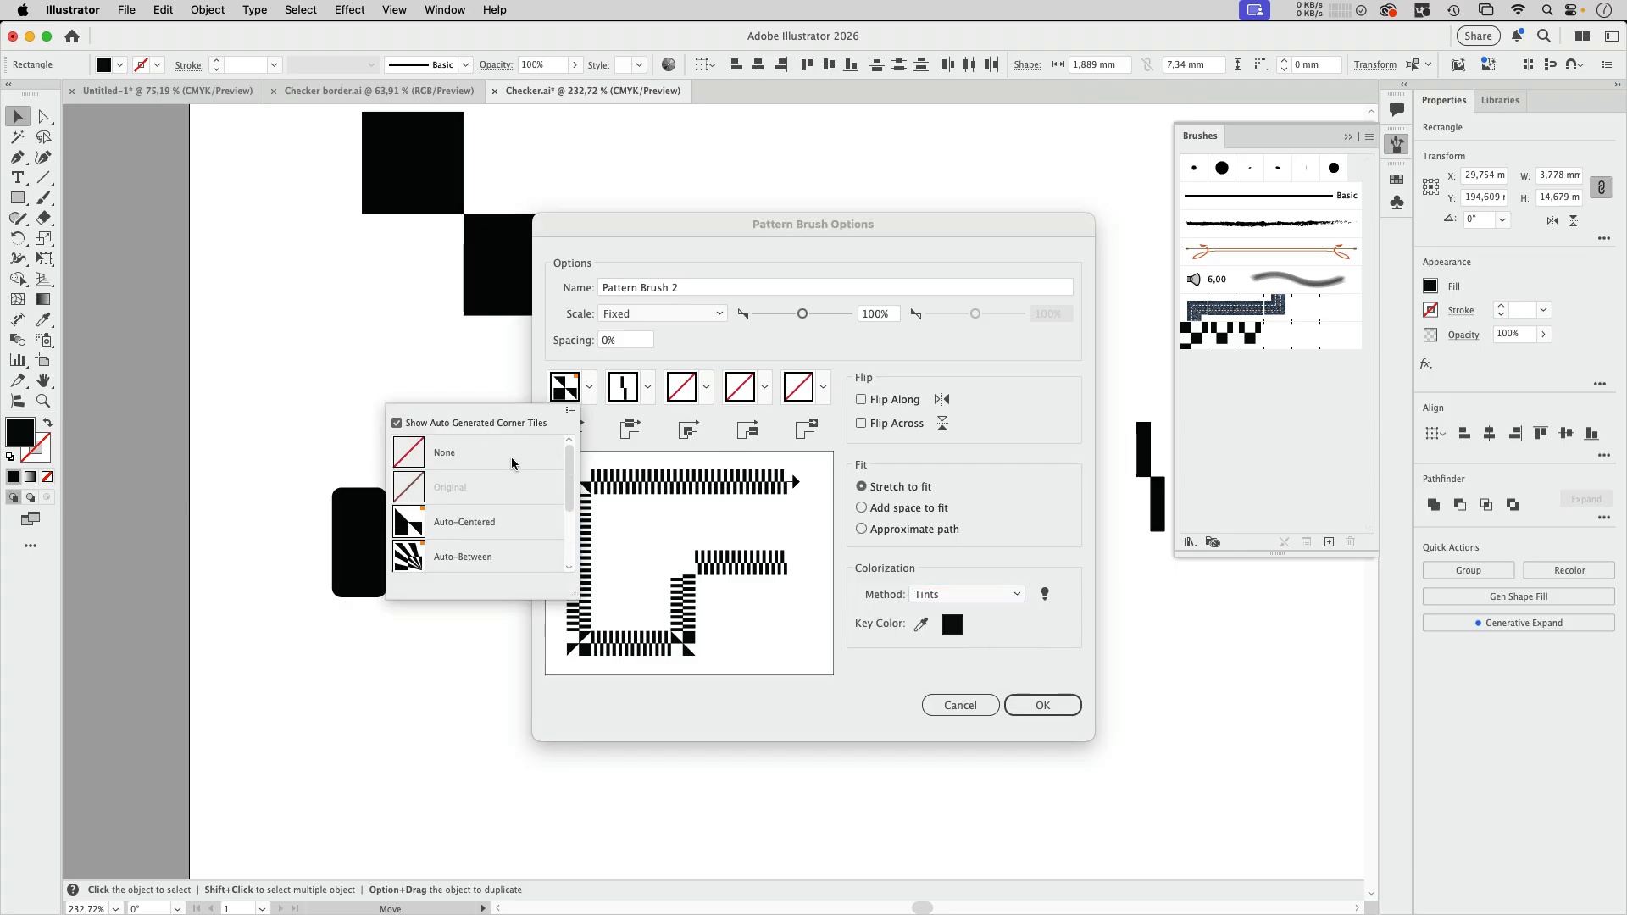
pyautogui.click(487, 451)
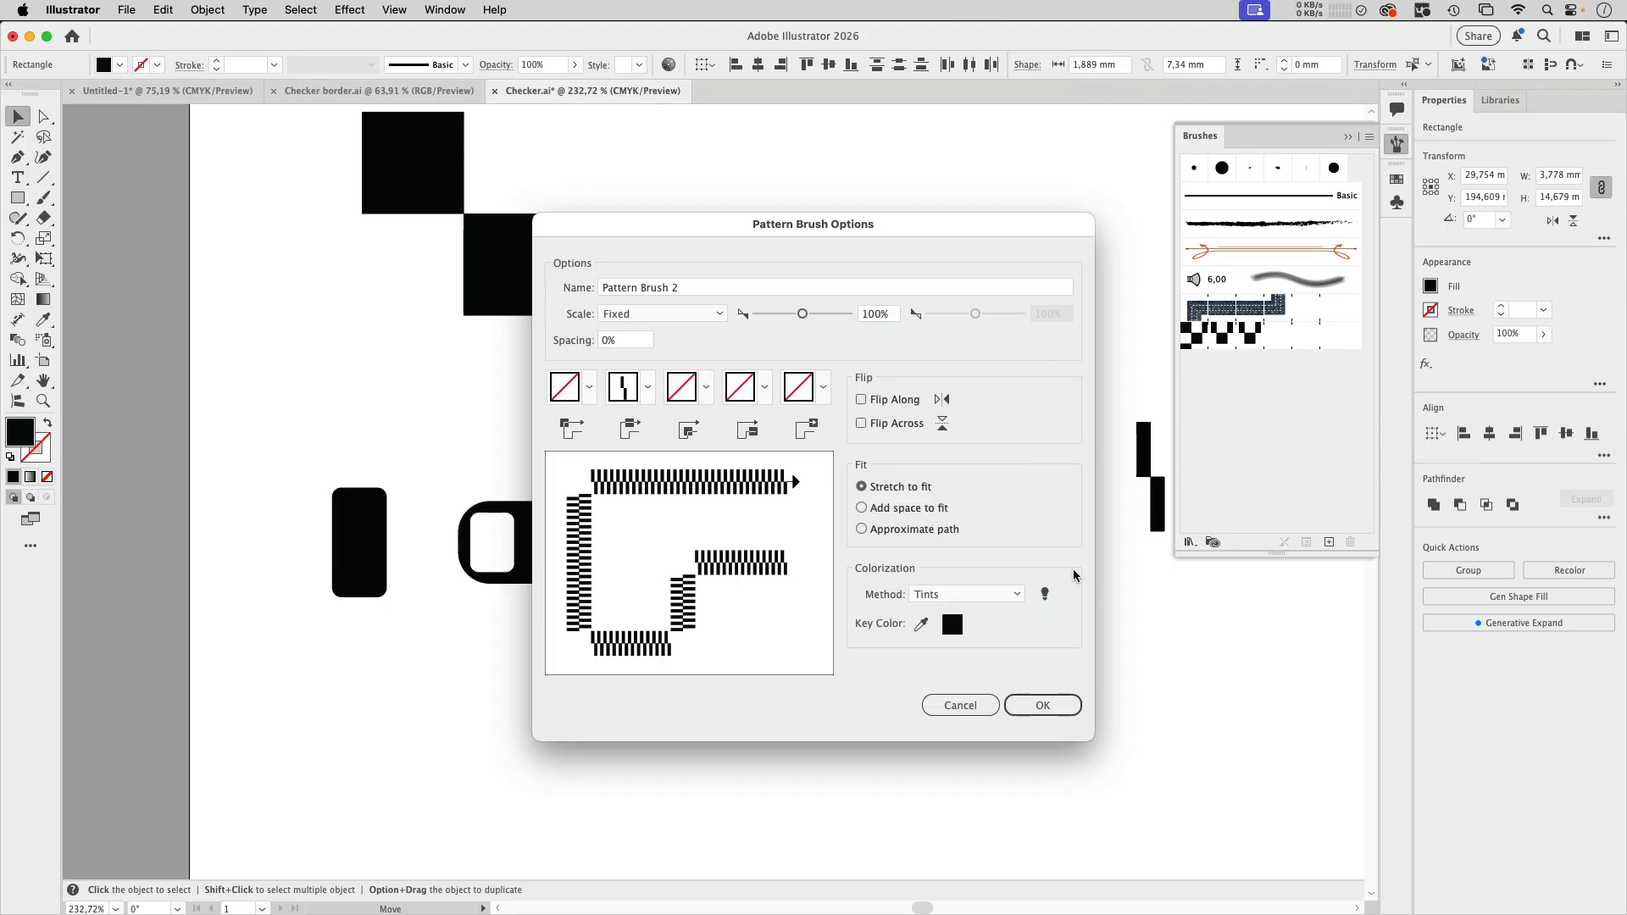
pyautogui.click(1042, 706)
# - Add the rounded black rectangle to the staggered-bar brush as its start tile
pyautogui.click(592, 549)
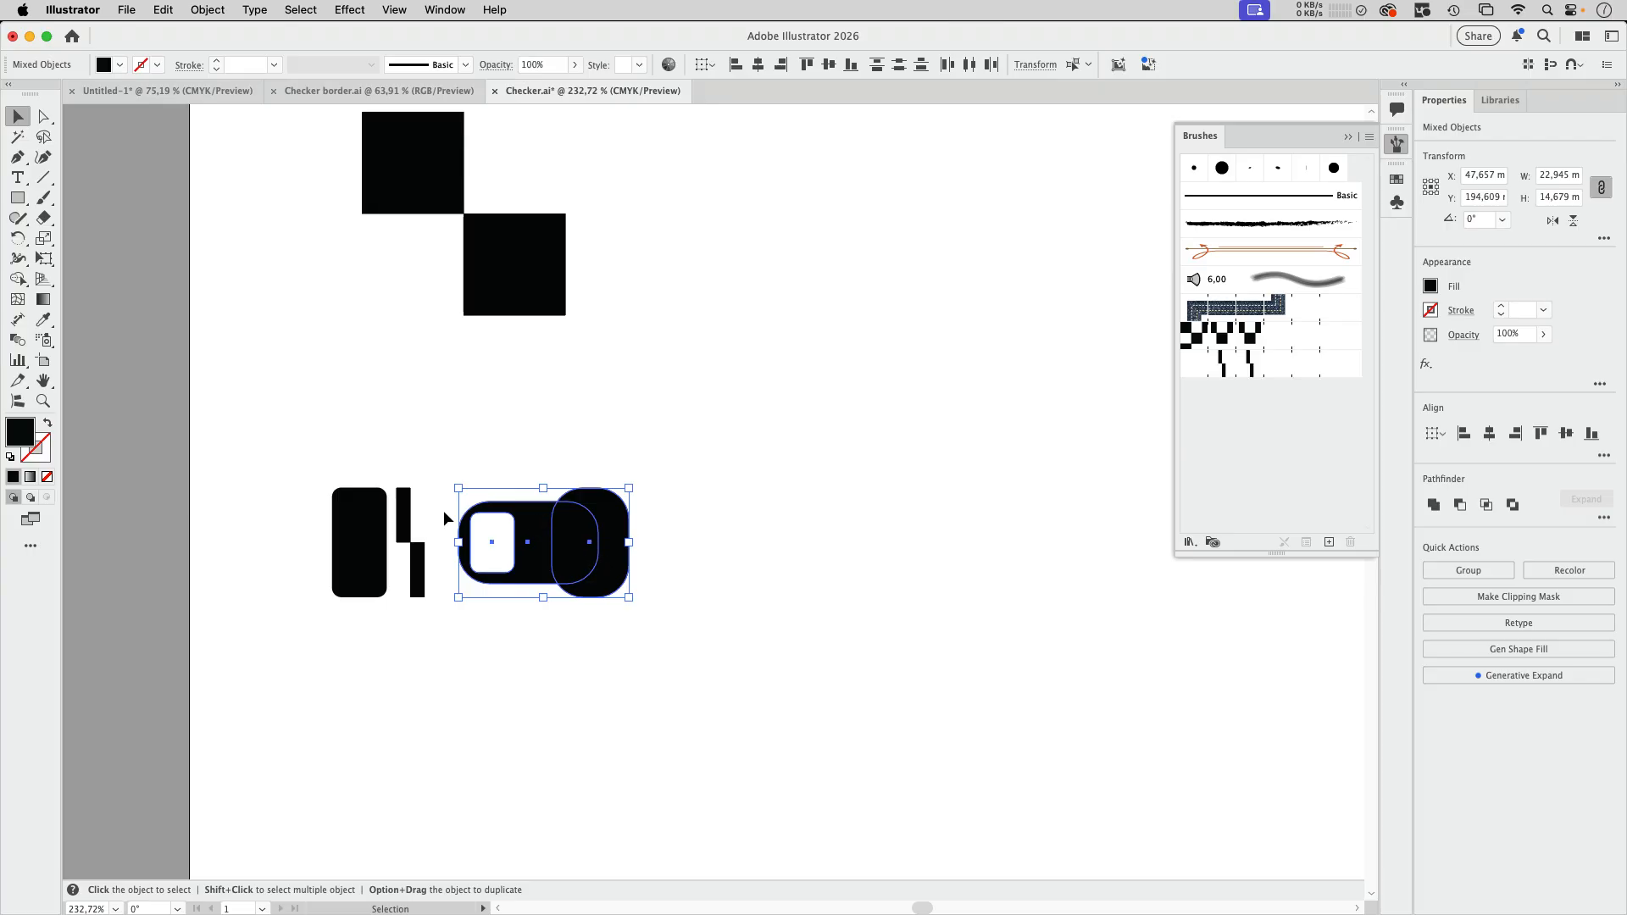
pyautogui.click(373, 584)
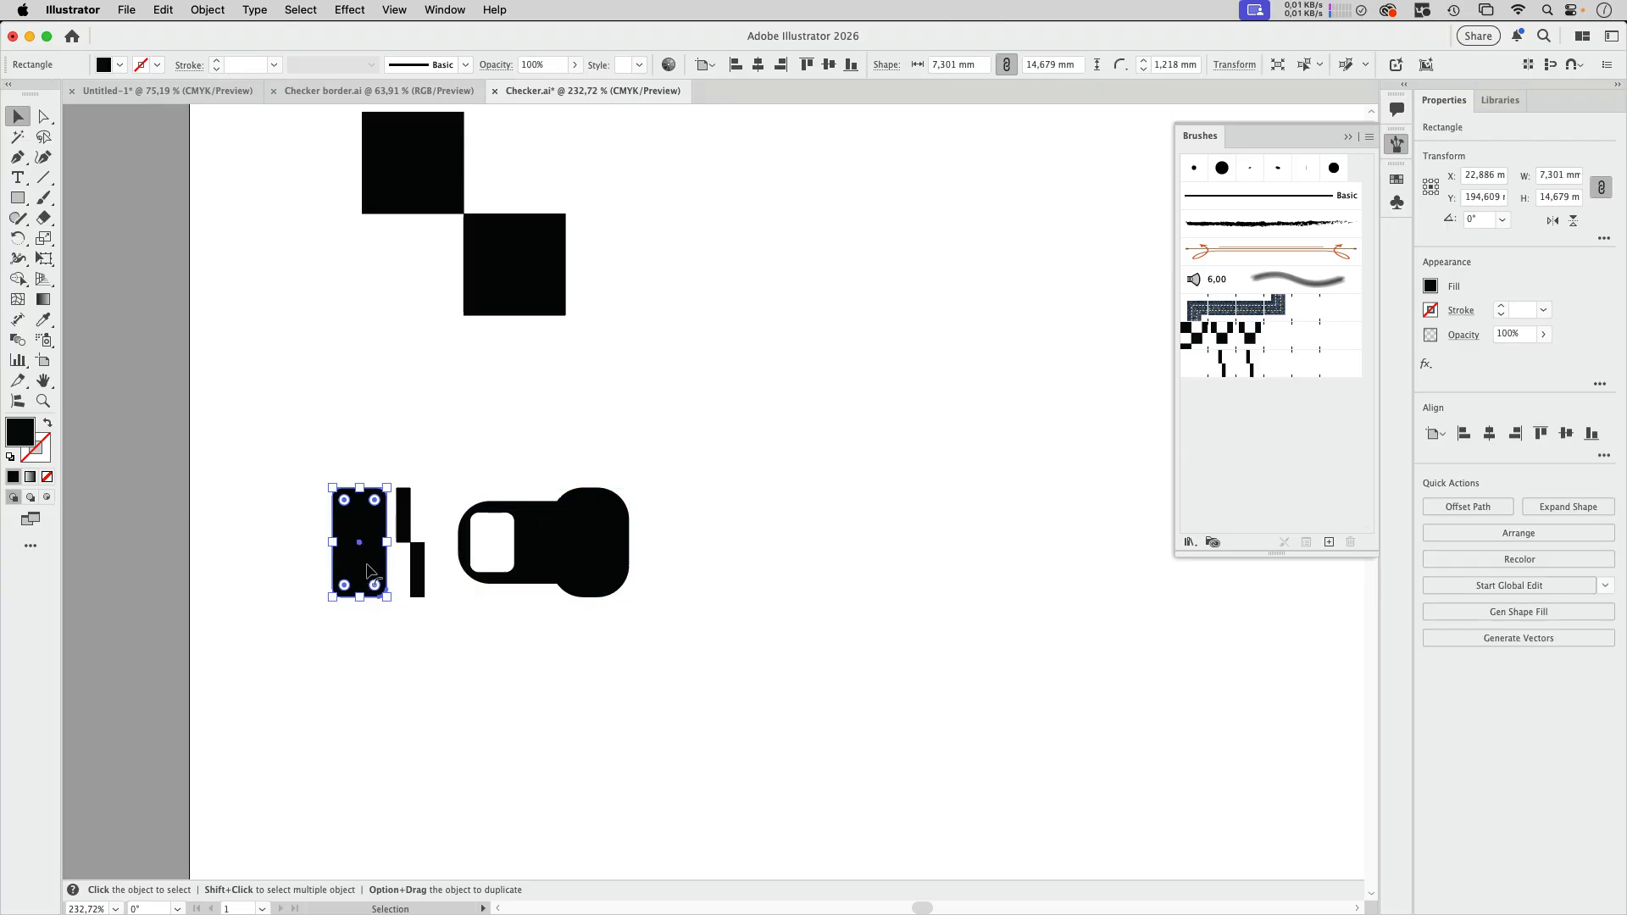
pyautogui.doubleClick(371, 572)
pyautogui.doubleClick(442, 671)
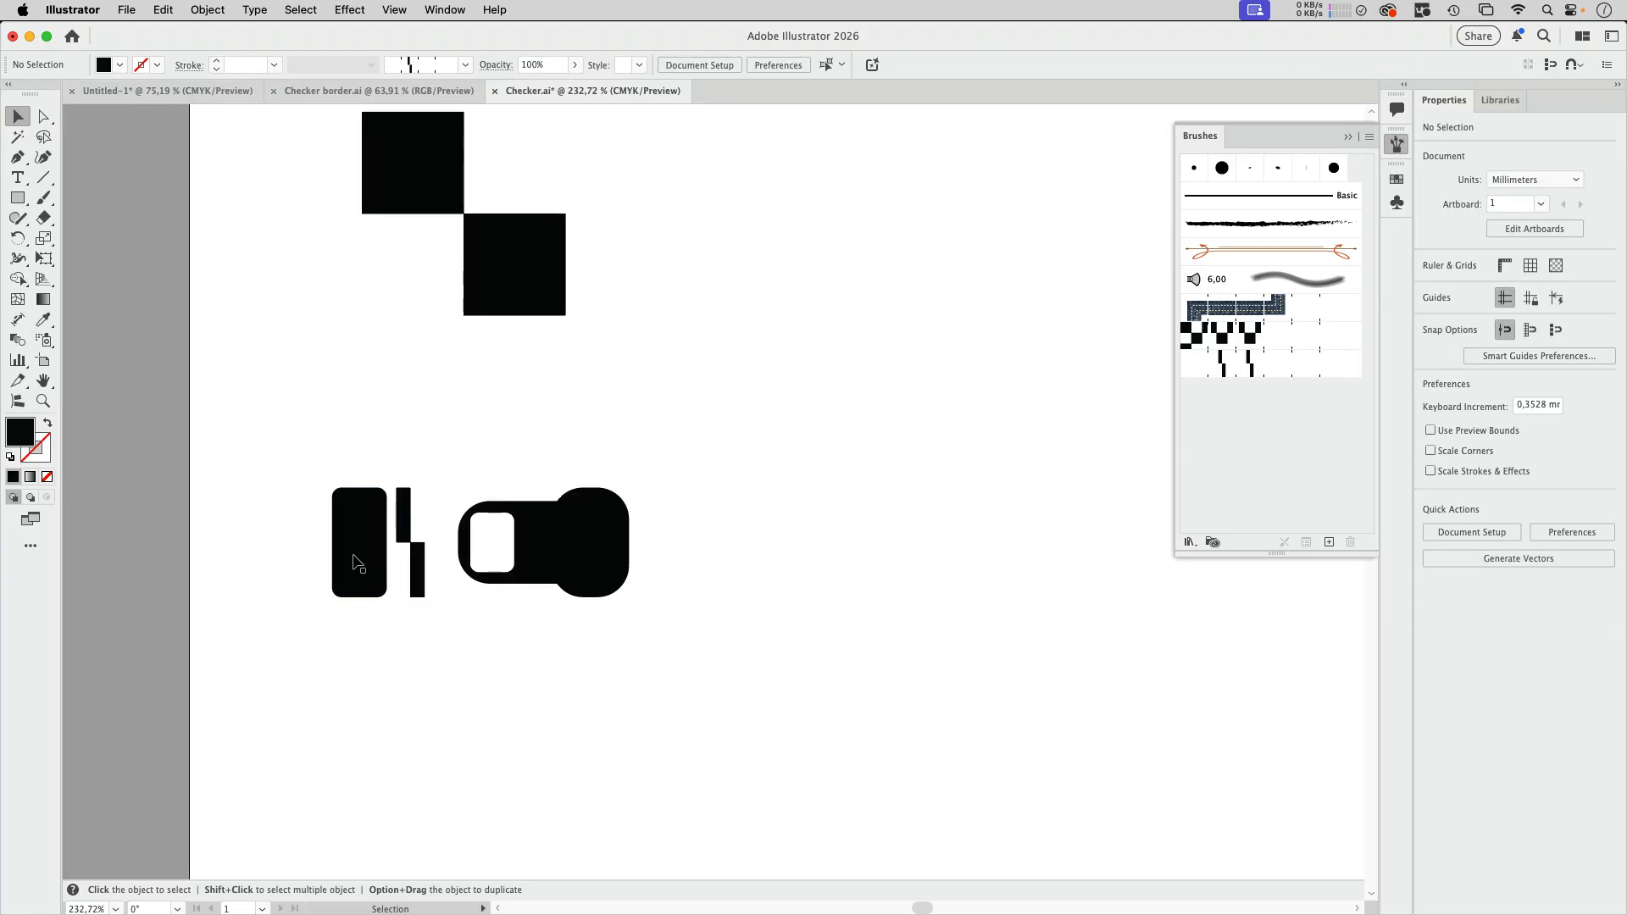
pyautogui.moveTo(362, 568)
pyautogui.mouseDown()
pyautogui.moveTo(806, 726)
pyautogui.moveTo(1336, 407)
pyautogui.moveTo(1253, 364)
pyautogui.moveTo(1310, 366)
pyautogui.mouseUp()
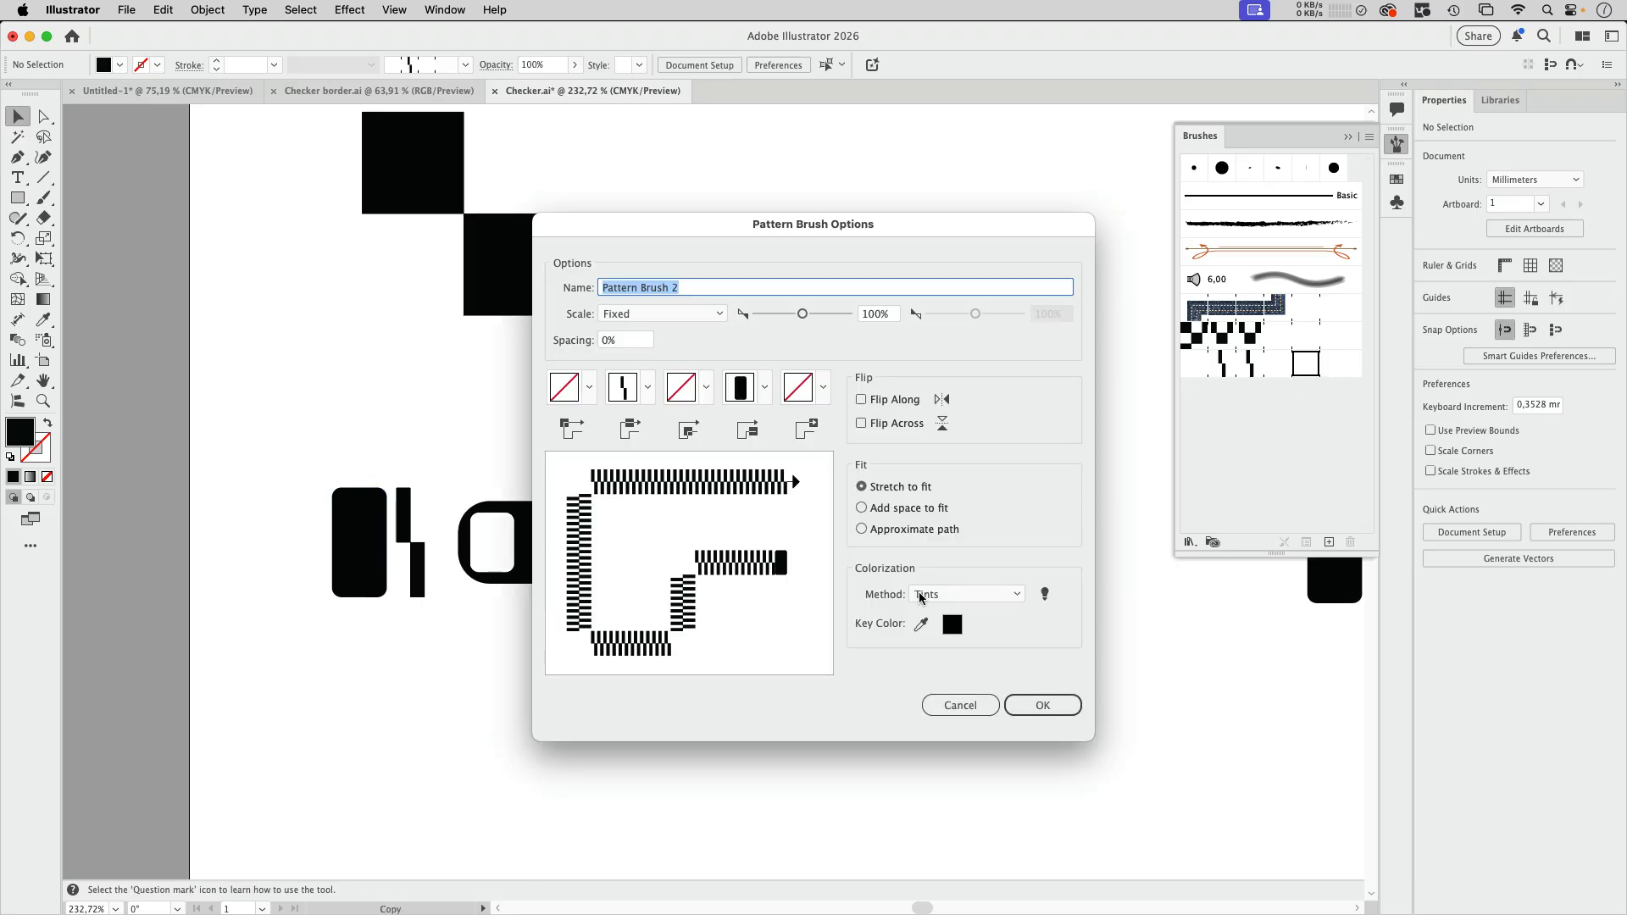
pyautogui.click(1043, 706)
# - Add the zipper-pull artwork to the staggered-bar brush as its end tile
pyautogui.click(599, 568)
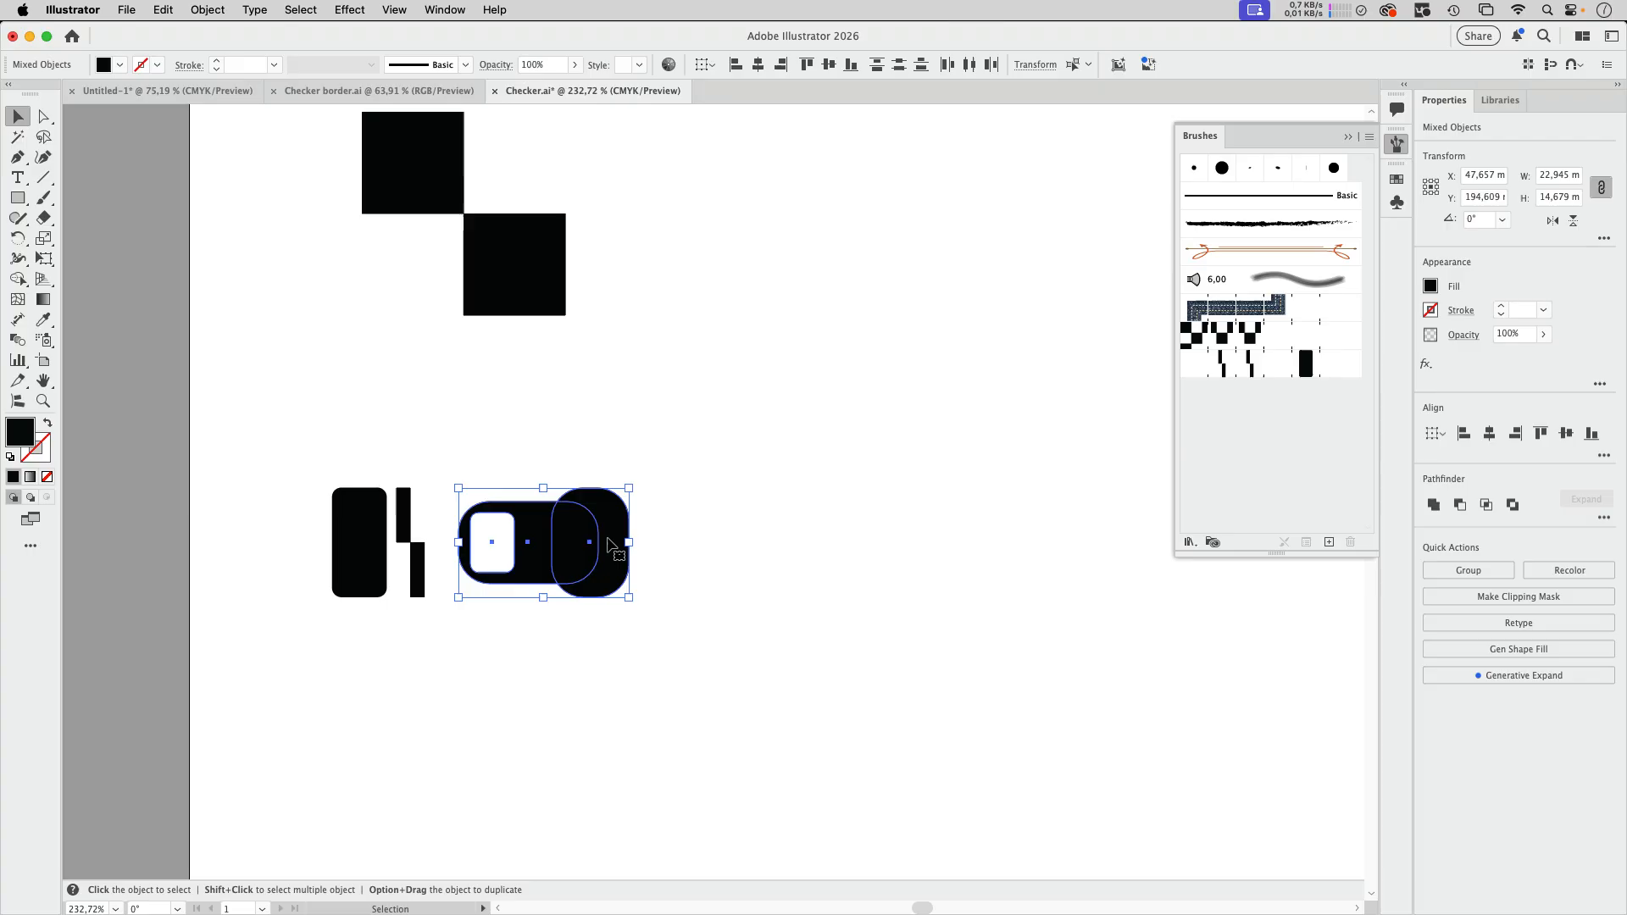
pyautogui.moveTo(600, 571); pyautogui.dragTo(1343, 360)
pyautogui.click(1047, 703)
pyautogui.click(853, 702)
# - Paint a curved zipper stroke with the Paintbrush from above the tile artwork down toward the lower right
pyautogui.press('b')
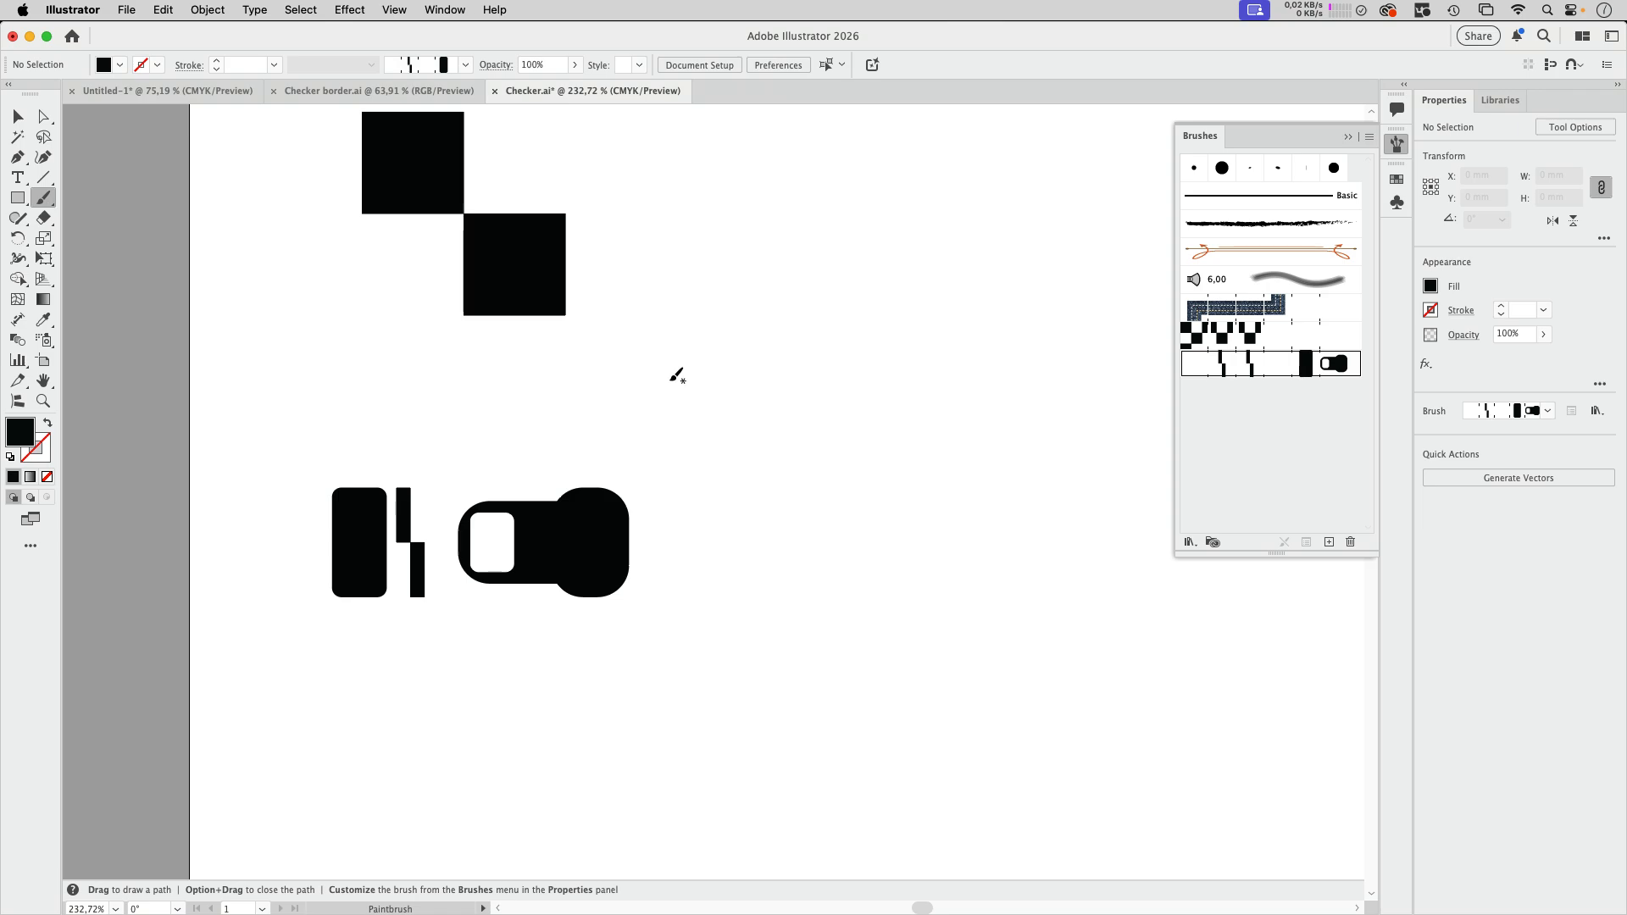
pyautogui.moveTo(373, 395)
pyautogui.mouseDown()
pyautogui.moveTo(527, 405)
pyautogui.moveTo(1190, 598)
pyautogui.mouseUp()
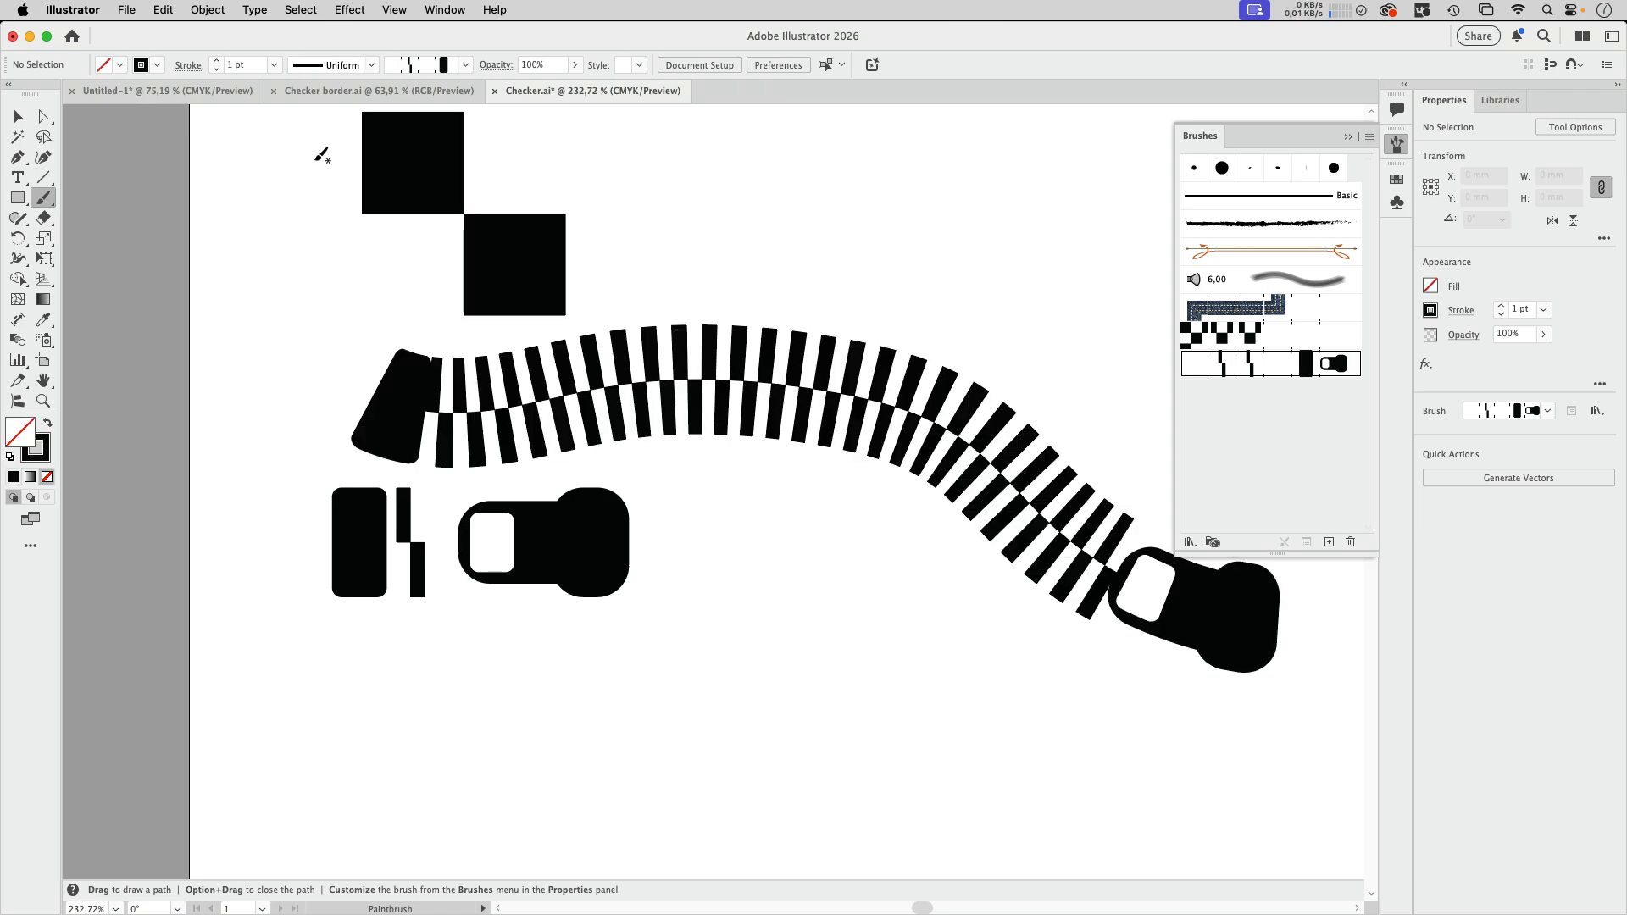
pyautogui.click(18, 116)
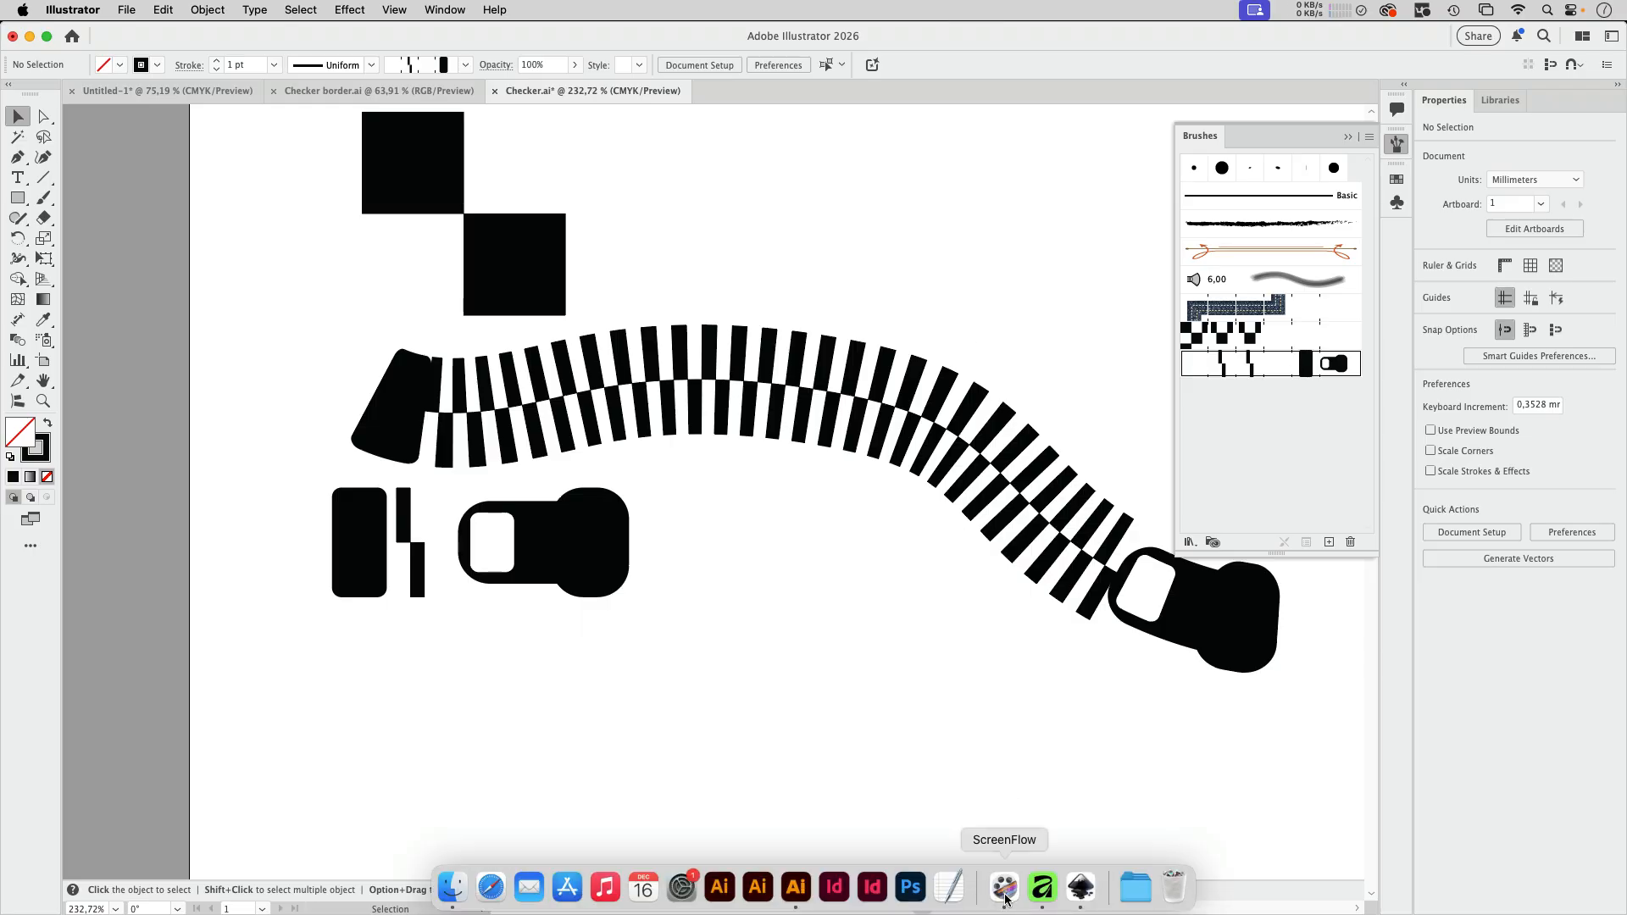
# - Switch to Inkscape and draw a red rectangle about 109 × 81 mm to the right of the two black squares
pyautogui.click(979, 898)
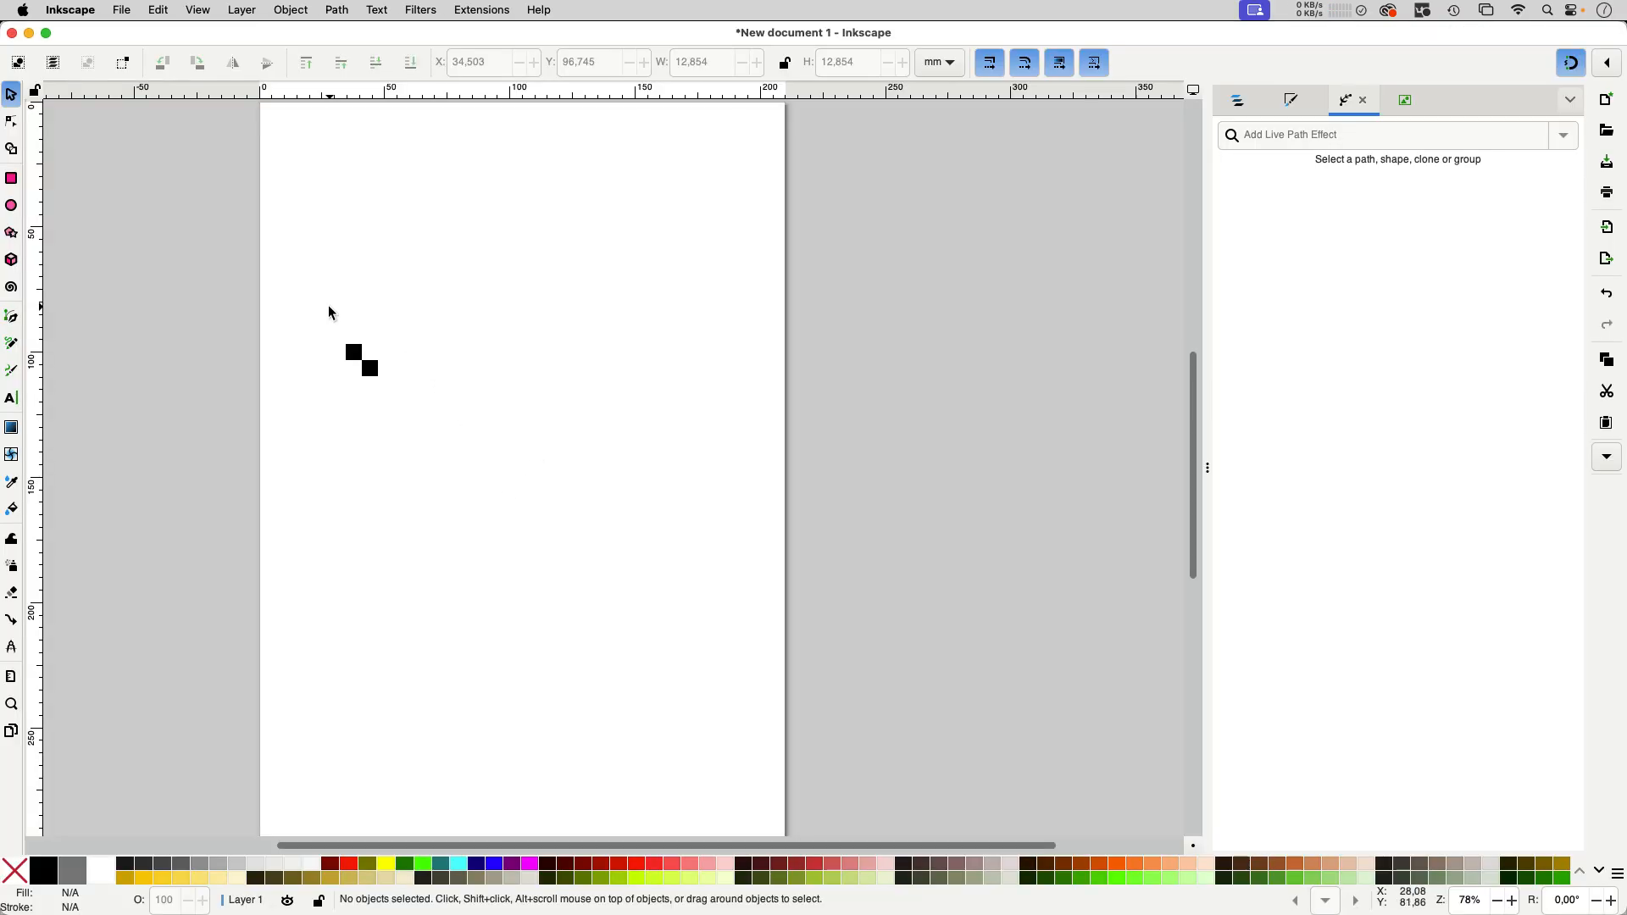
pyautogui.moveTo(328, 307); pyautogui.dragTo(423, 425)
pyautogui.click(551, 405)
pyautogui.click(18, 179)
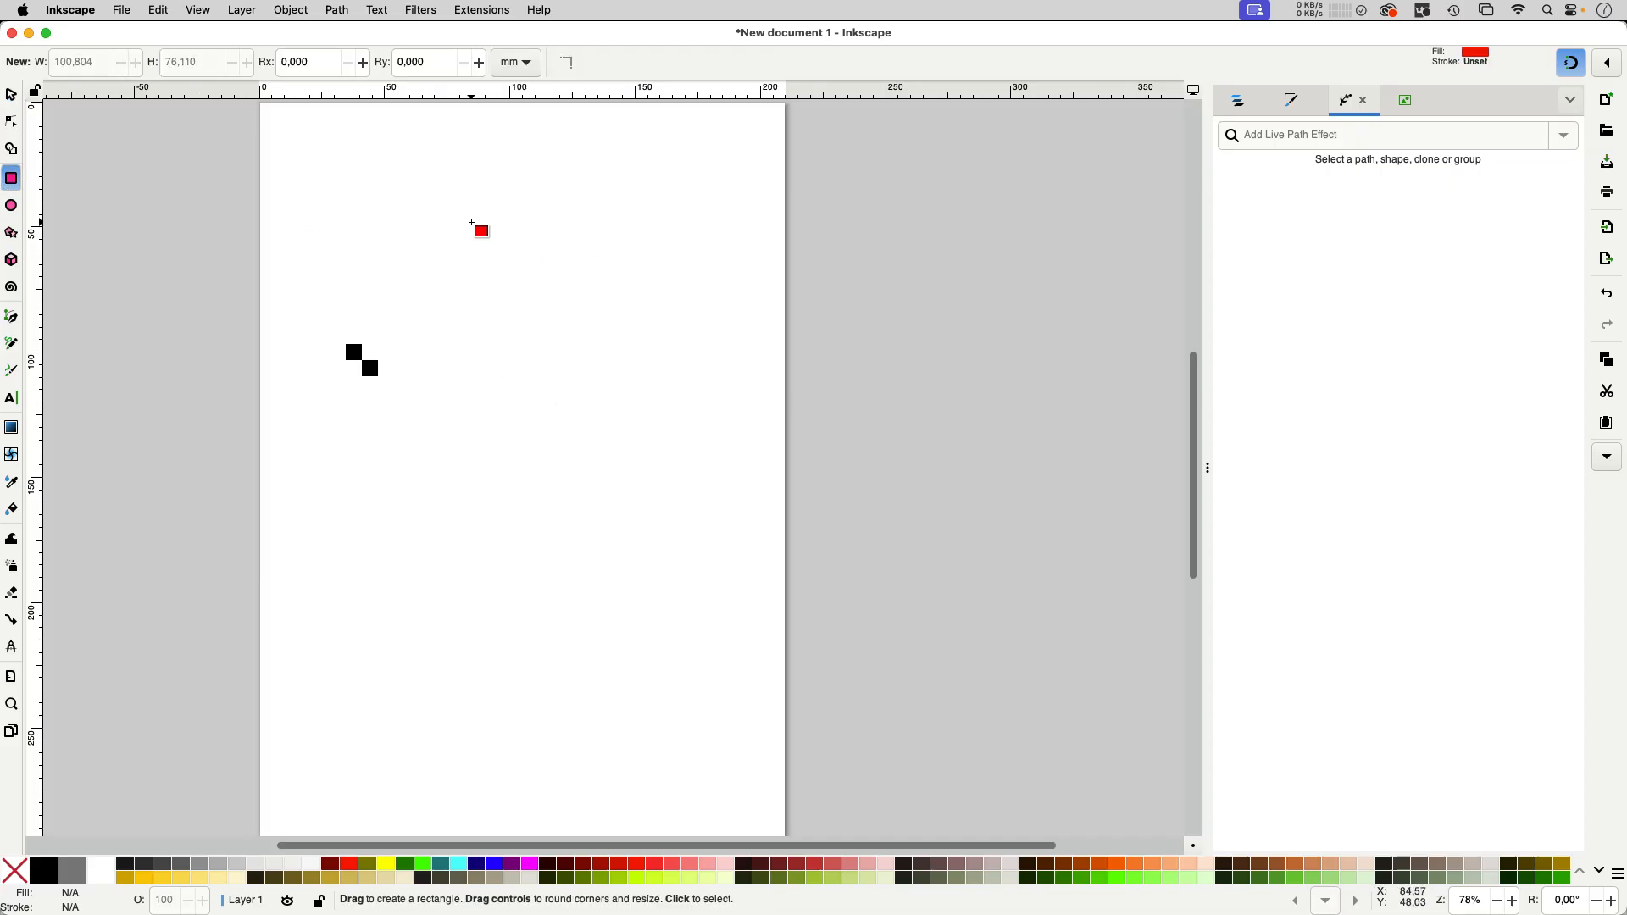
pyautogui.moveTo(472, 222); pyautogui.dragTo(746, 425)
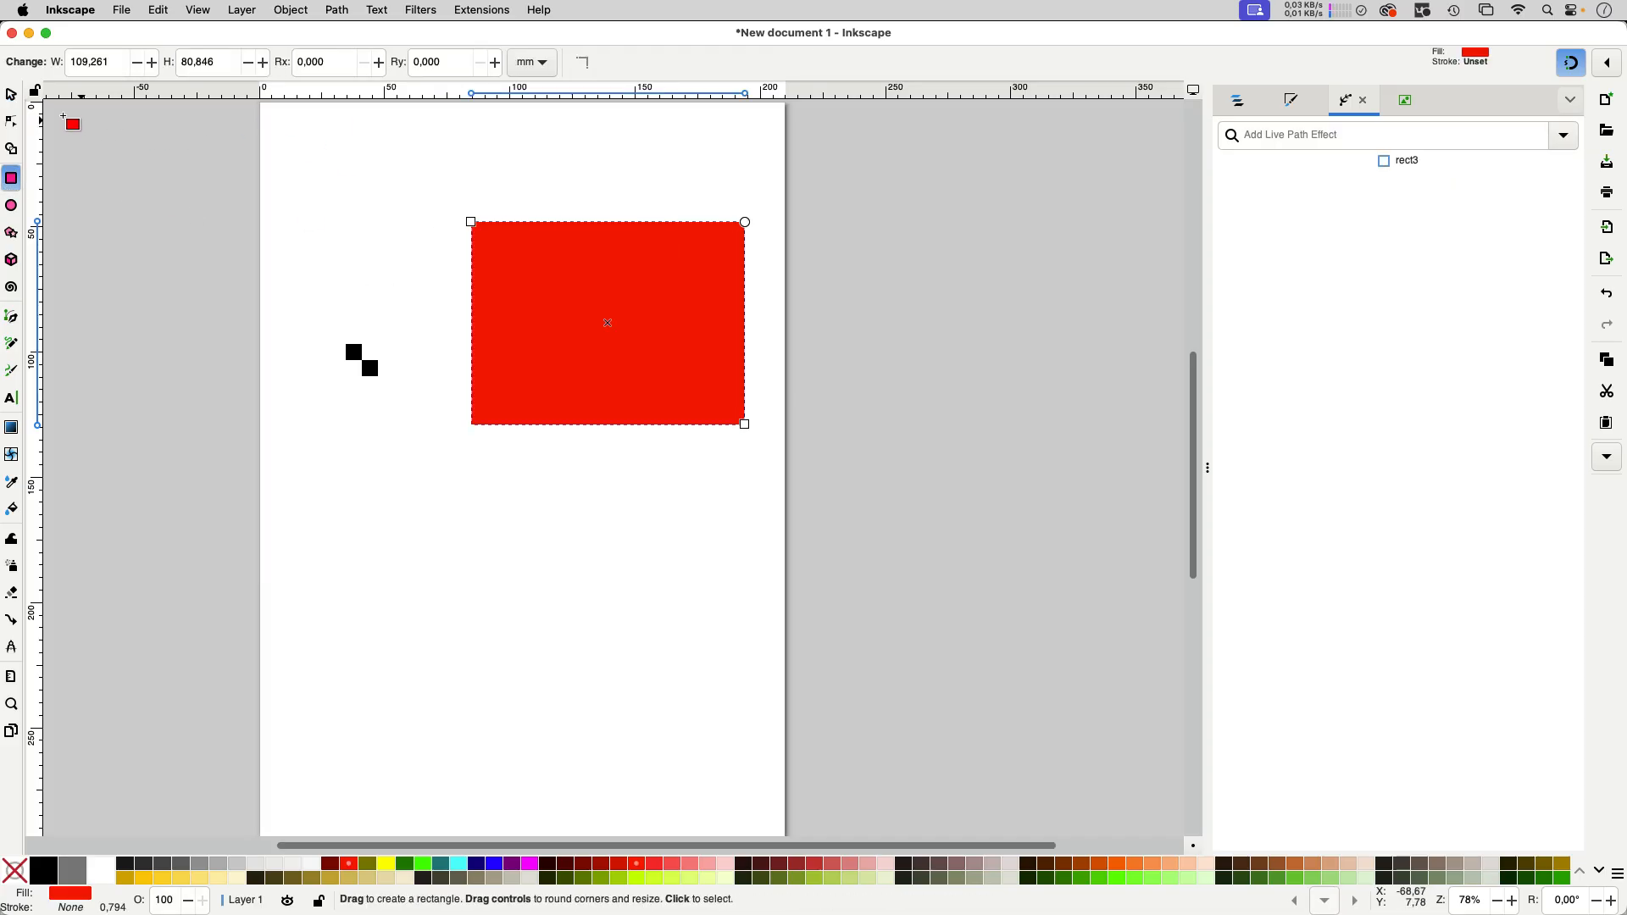
pyautogui.click(11, 94)
pyautogui.click(379, 227)
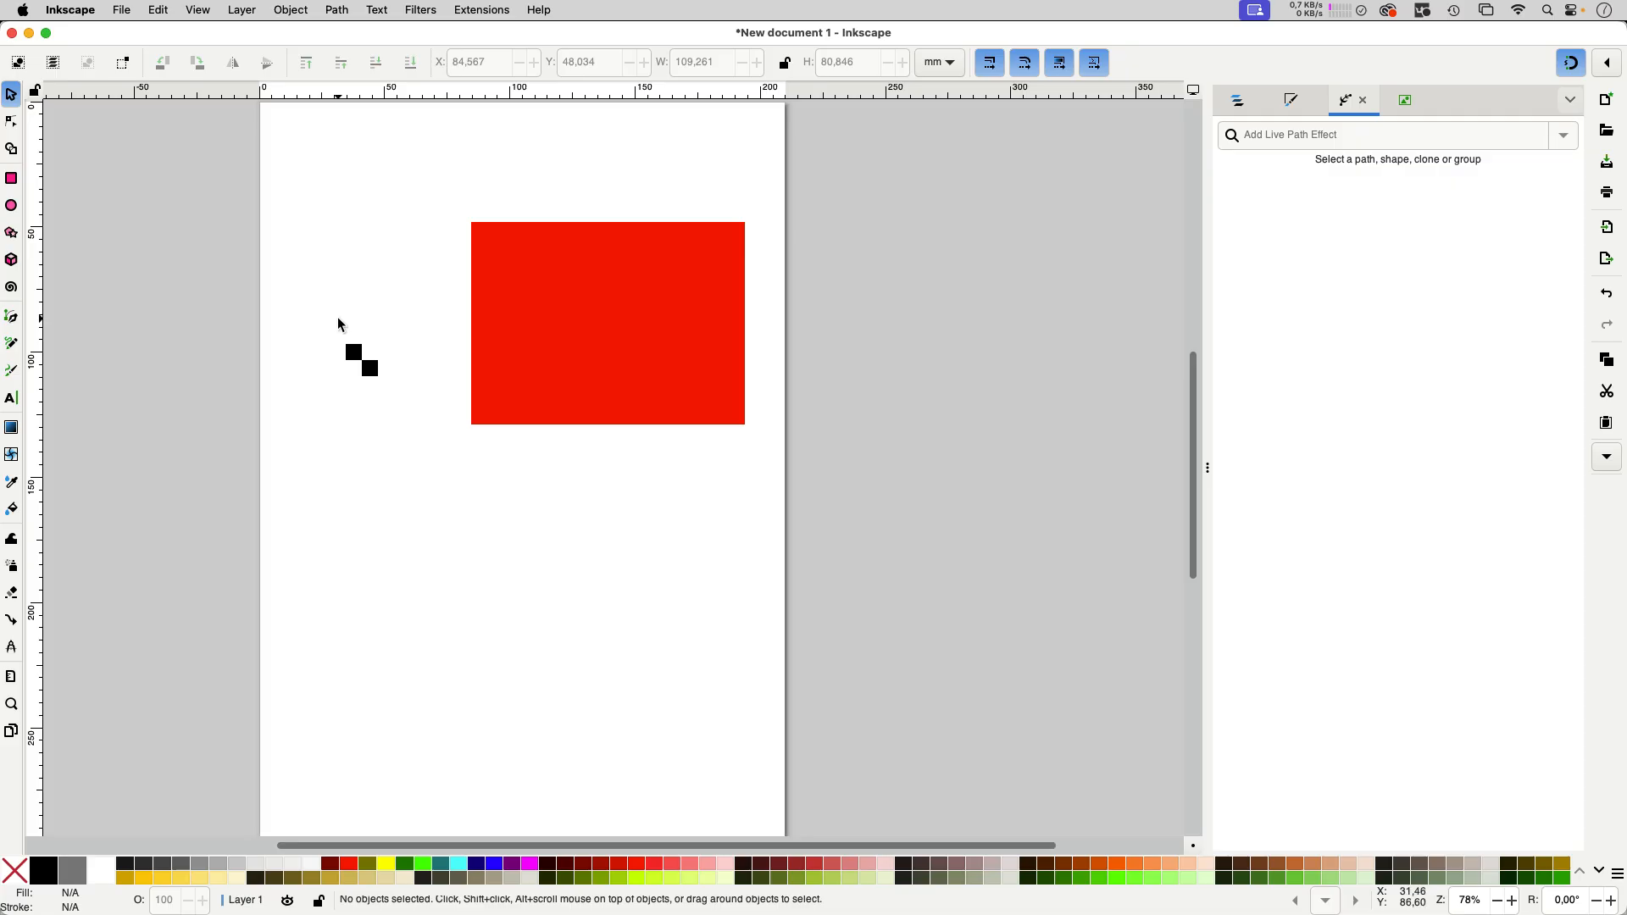
# - Combine the two black squares into a single path
pyautogui.moveTo(340, 324); pyautogui.dragTo(397, 393)
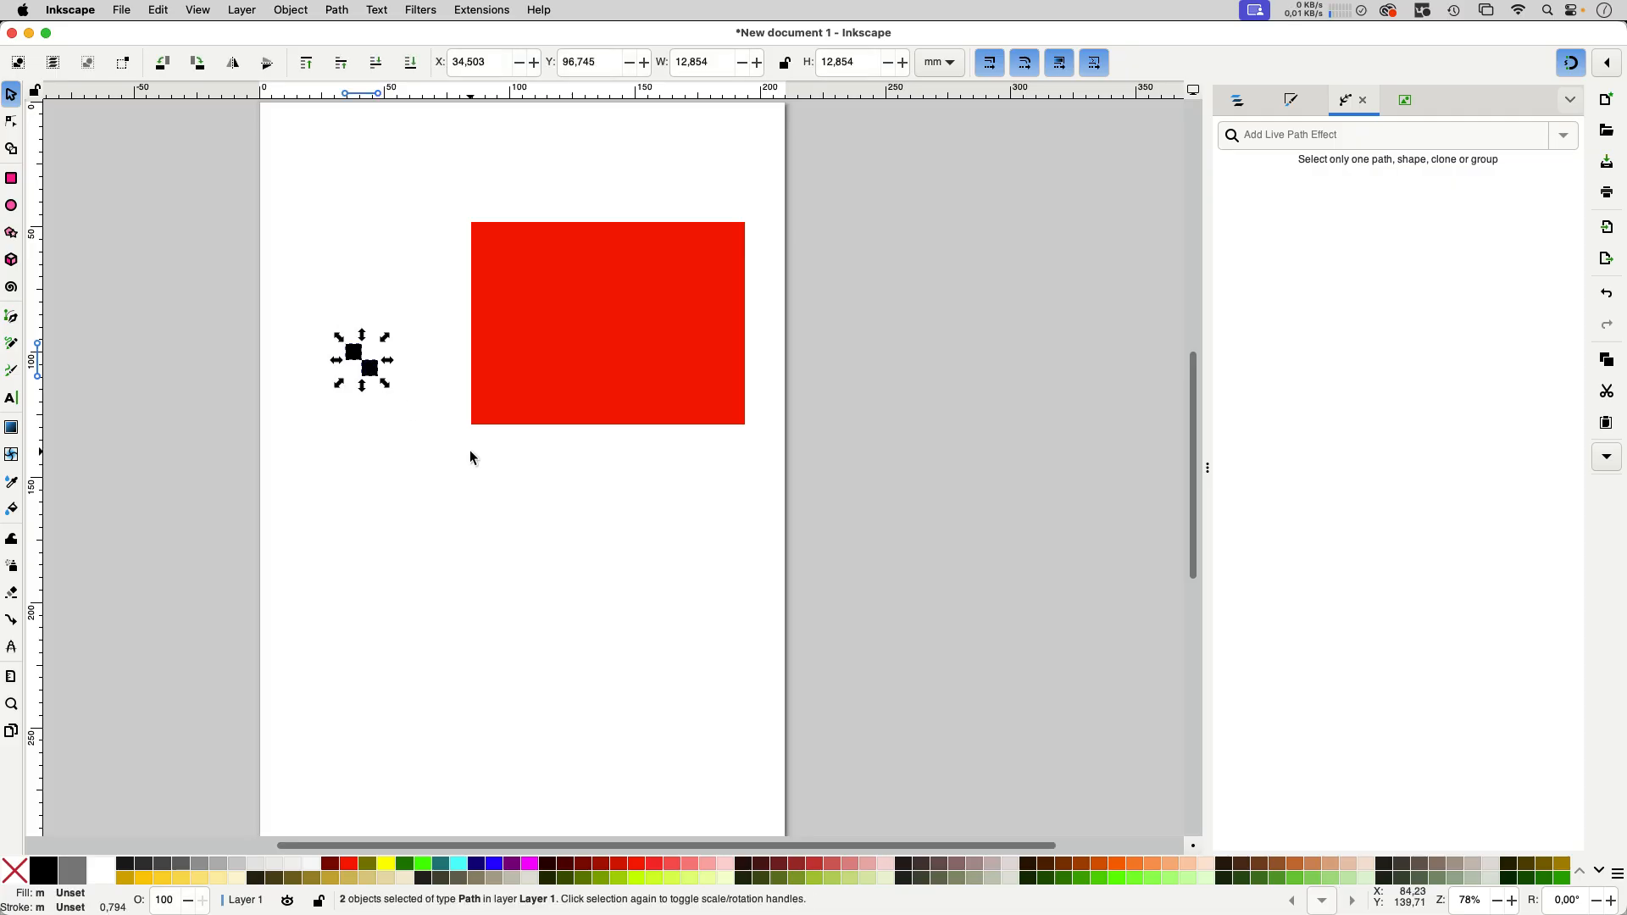
pyautogui.click(351, 19)
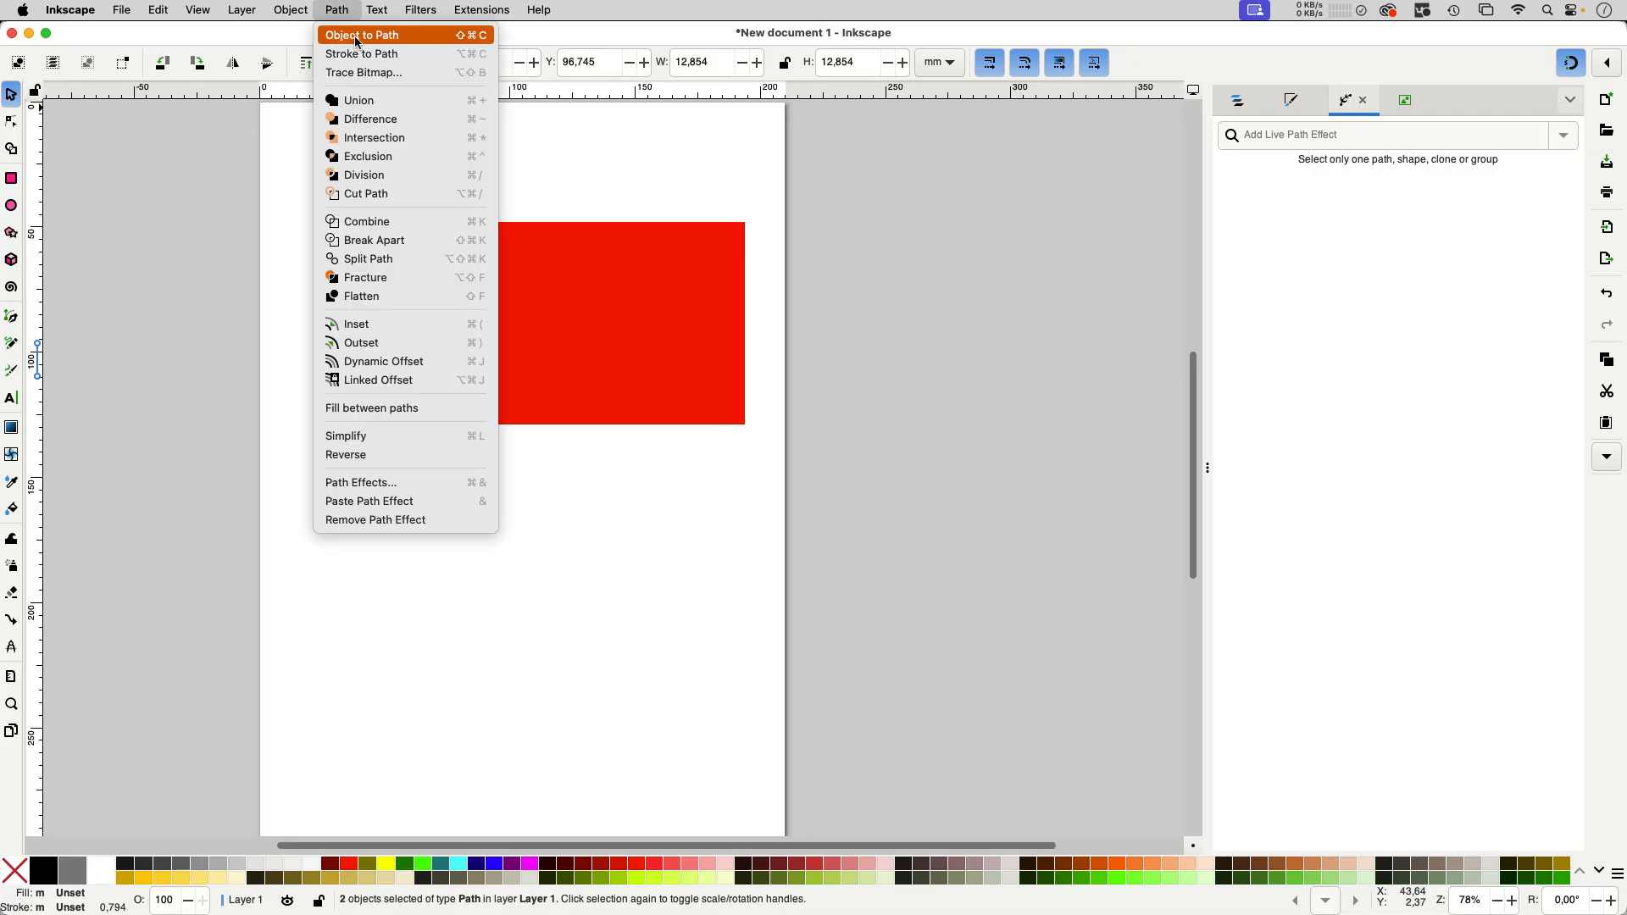
pyautogui.click(364, 222)
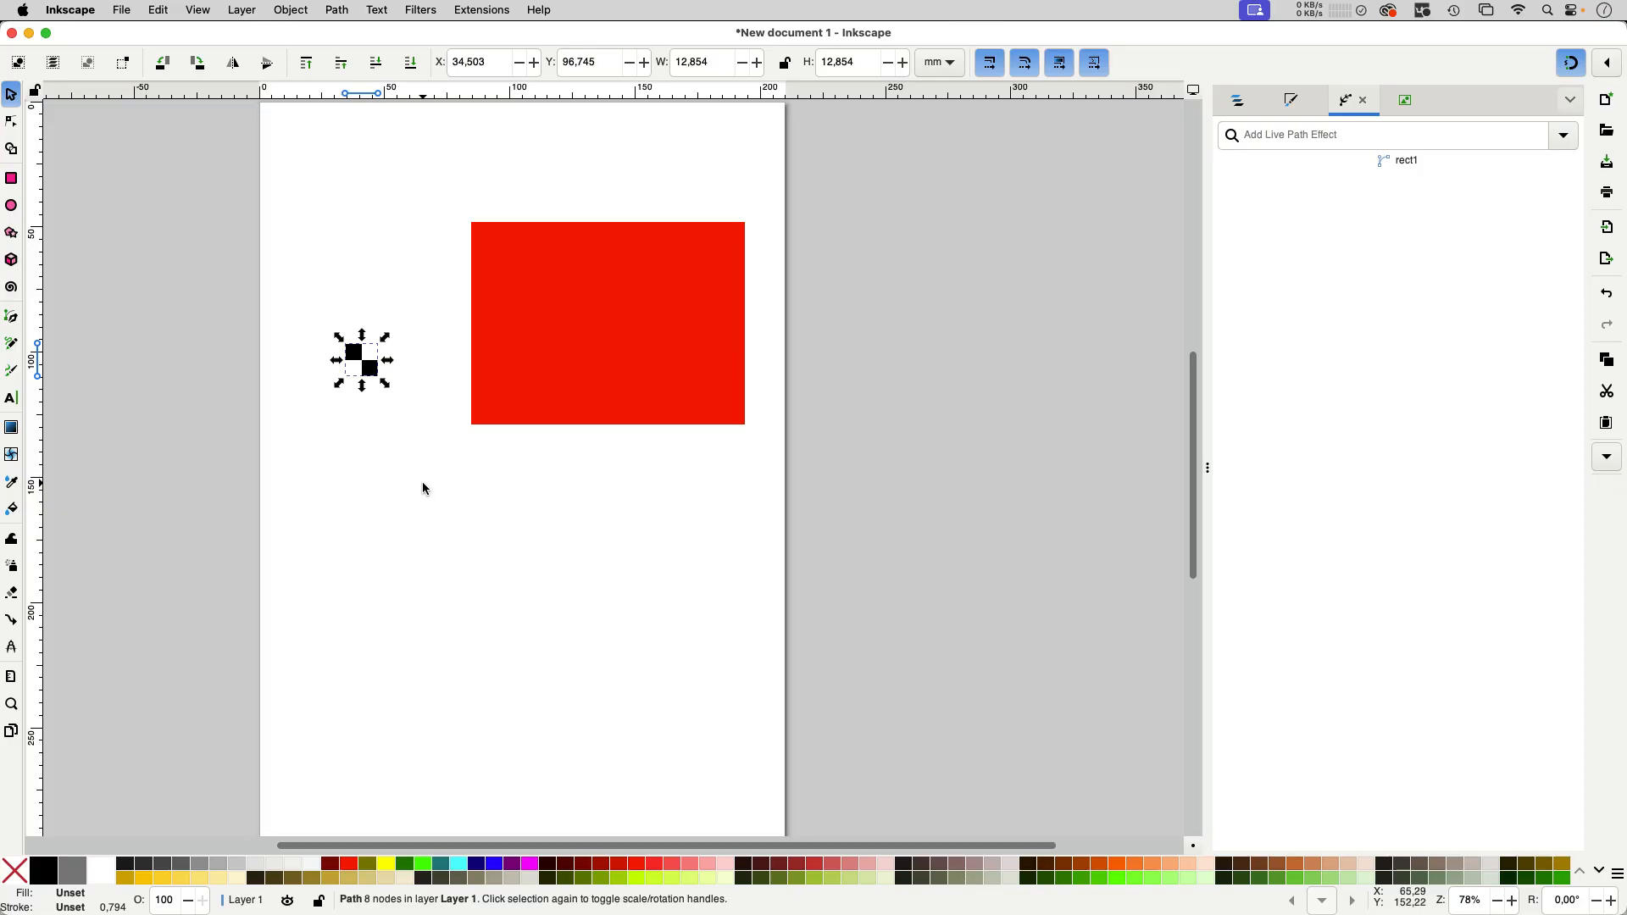
# - Apply the Pattern Along Path effect to the red rectangle with the copied checker path as source and Repeated copies
pyautogui.press('Tab')
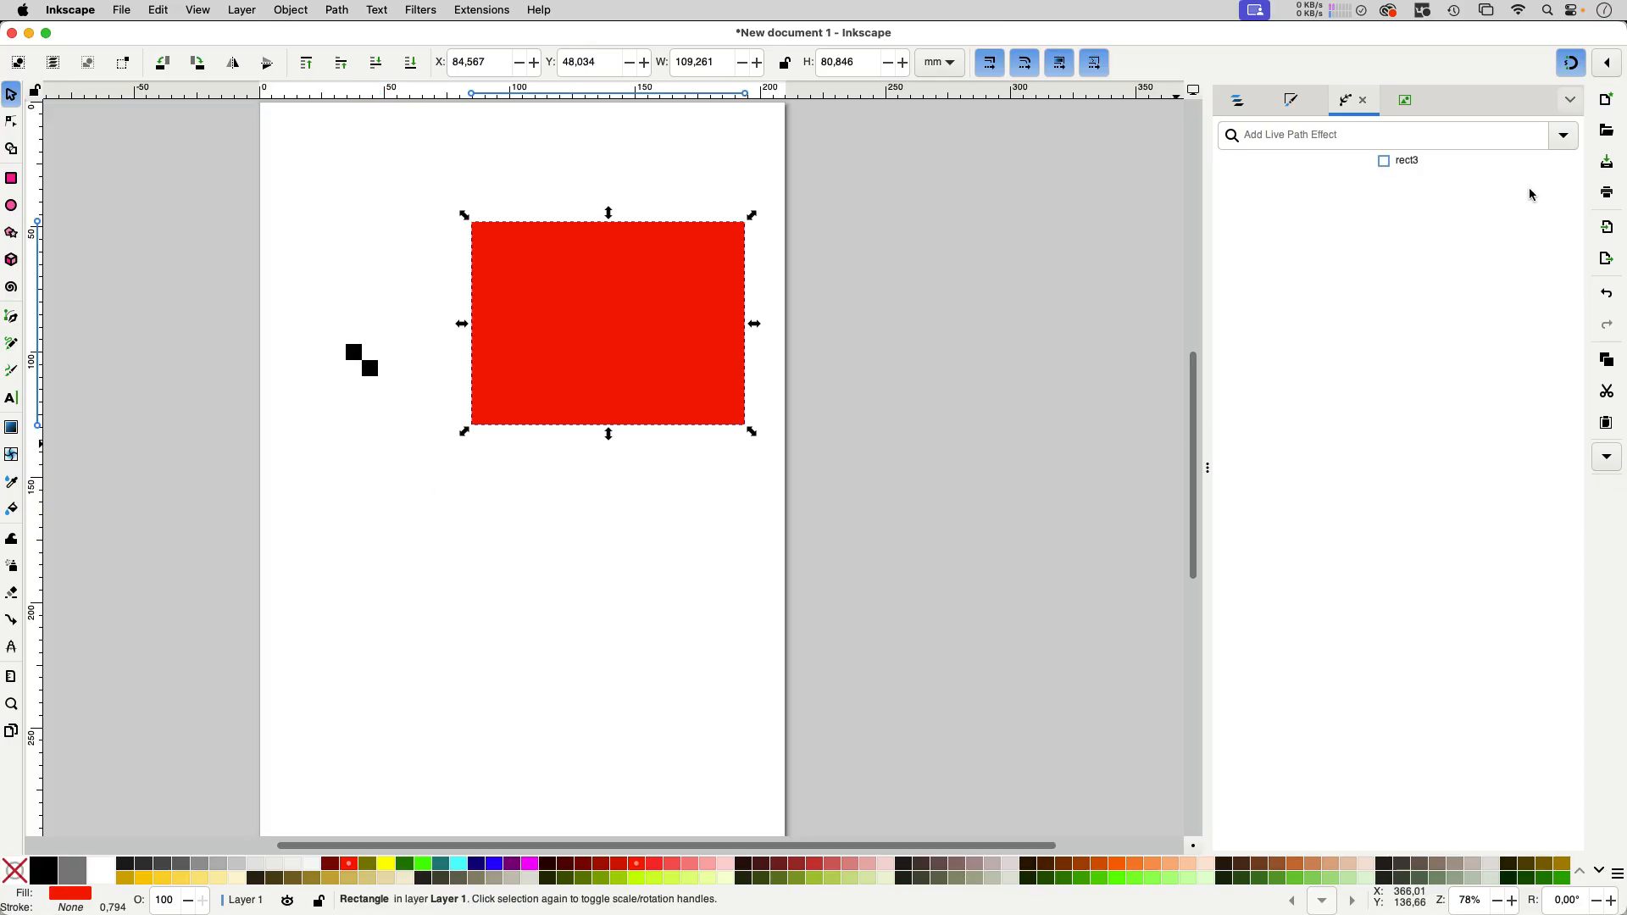
pyautogui.click(1562, 140)
pyautogui.click(1271, 313)
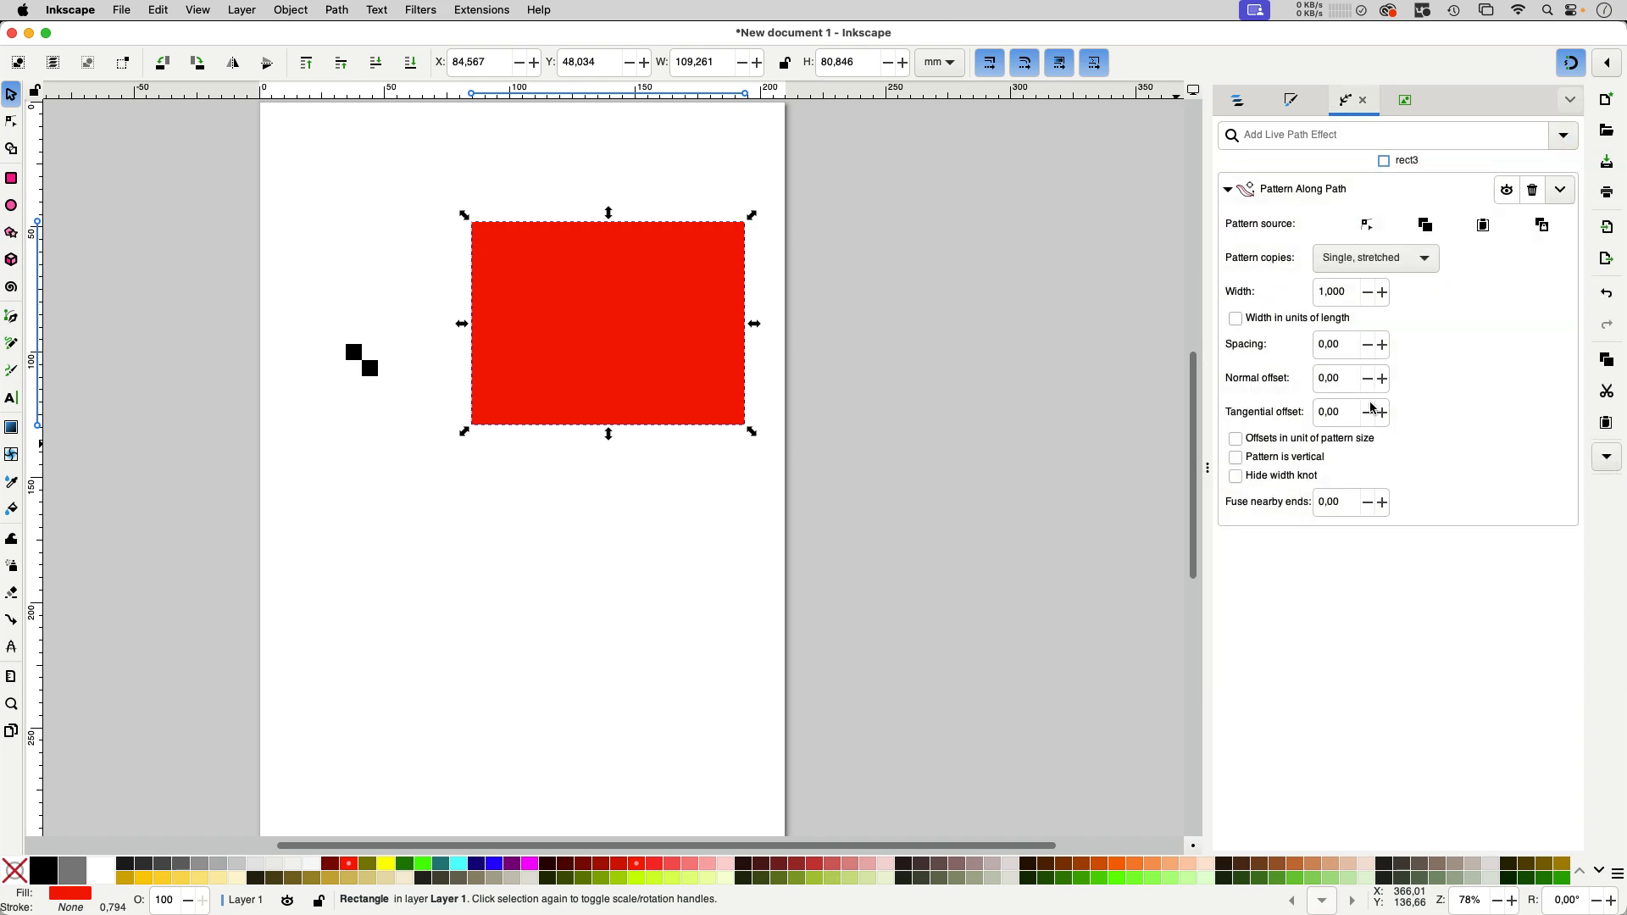
pyautogui.click(1486, 233)
pyautogui.click(1376, 259)
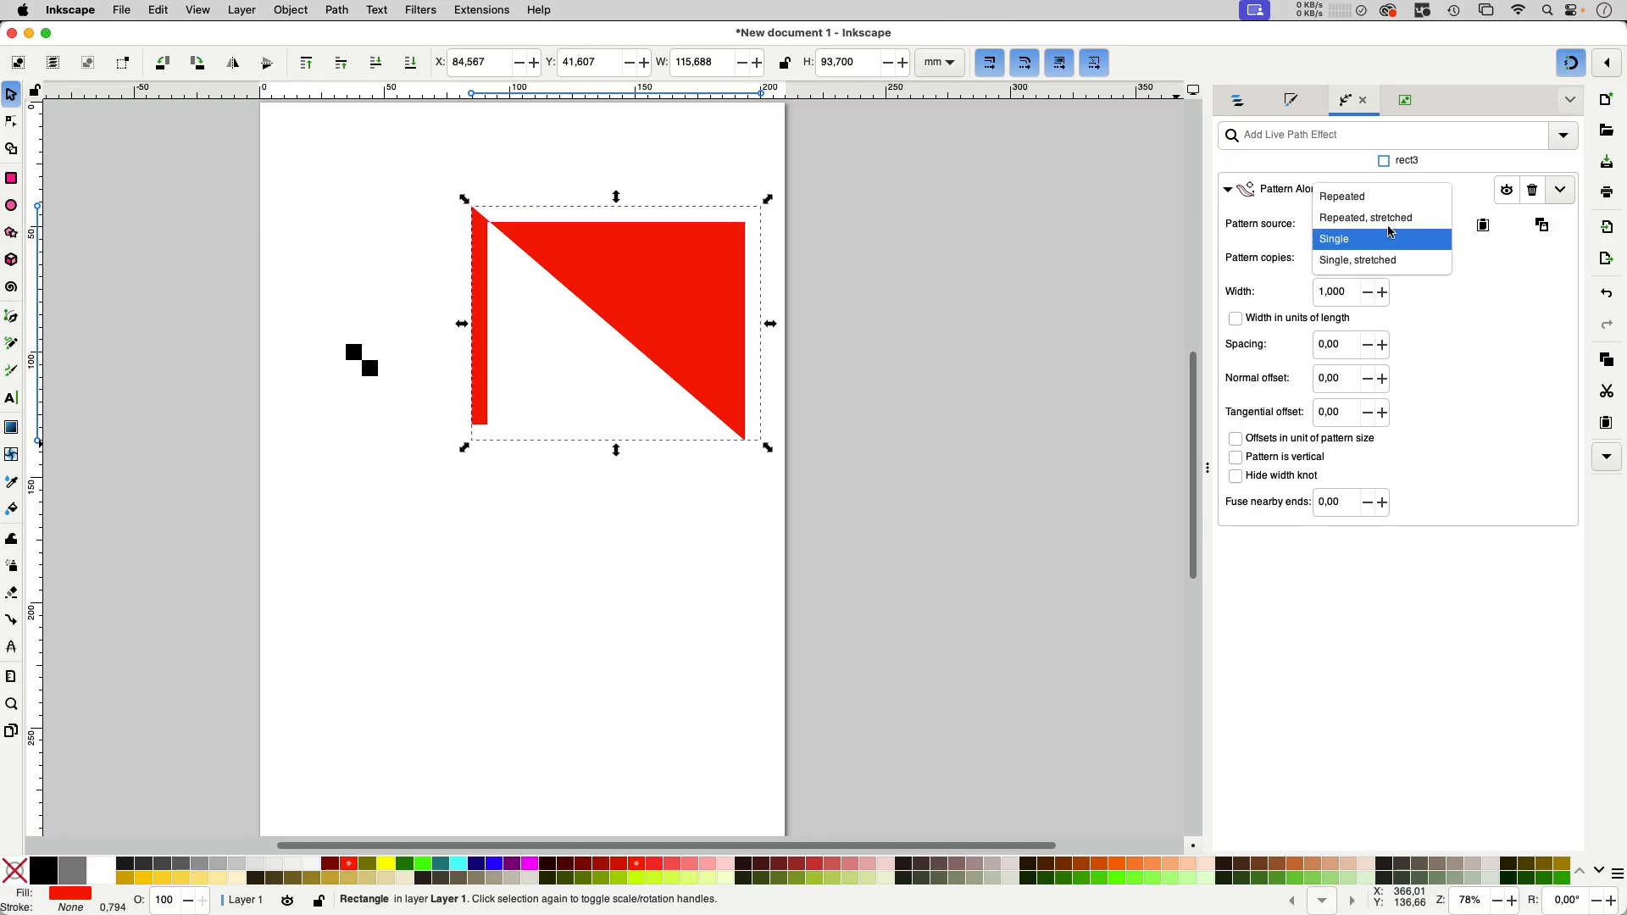
pyautogui.click(1367, 199)
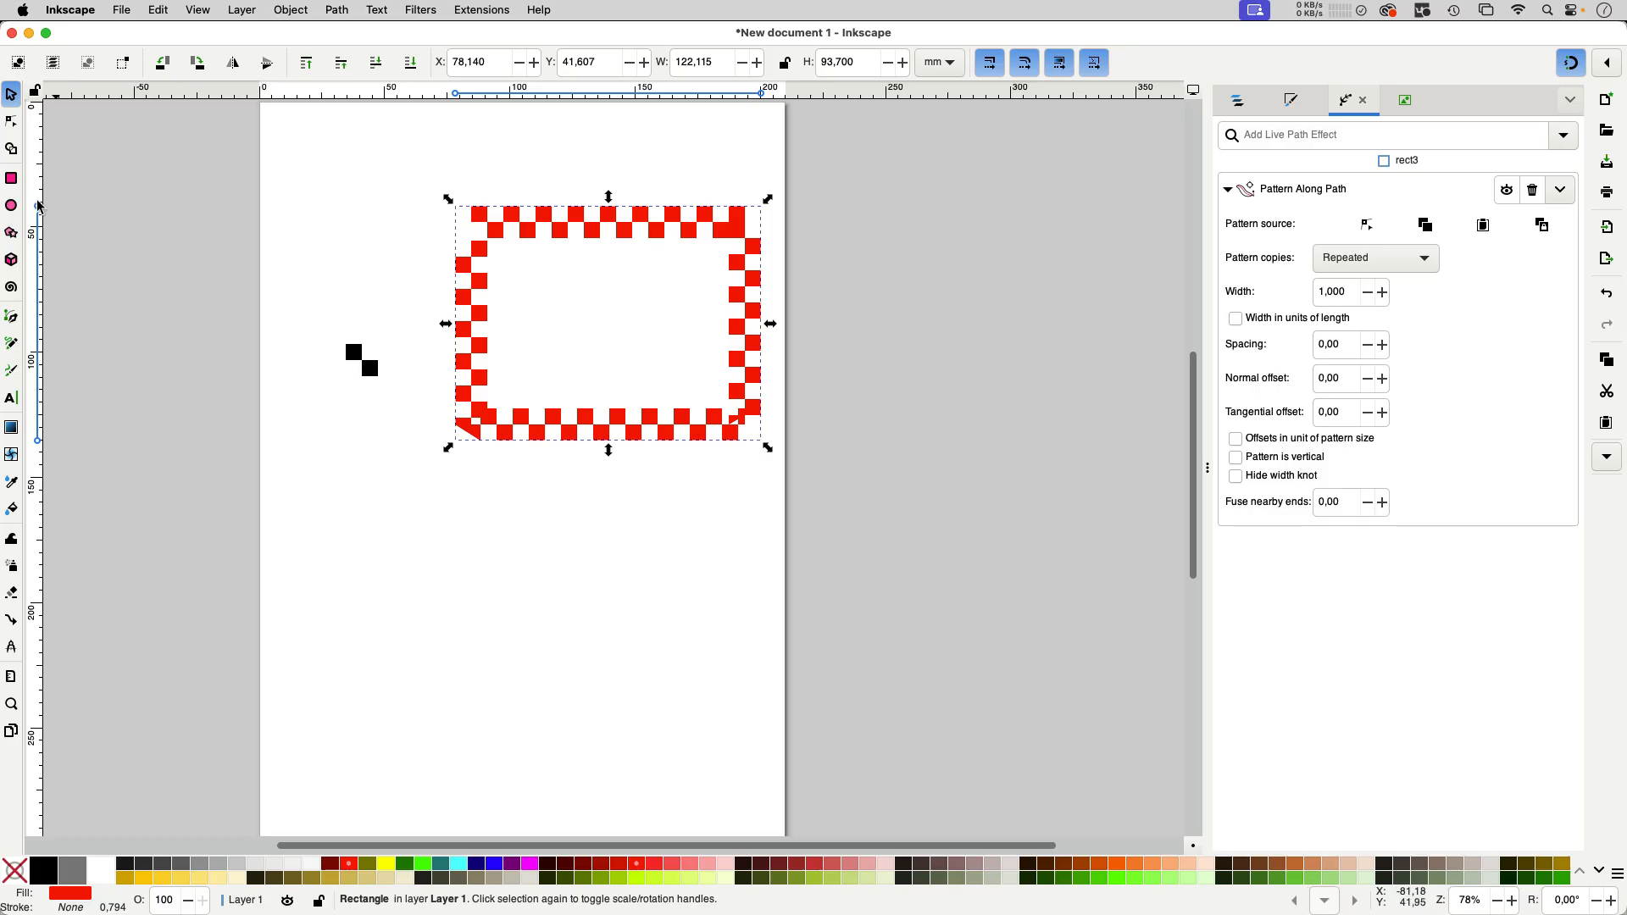
# - Draw a blue ellipse about 110 × 104 mm below the red checker frame
pyautogui.click(11, 206)
pyautogui.moveTo(356, 516); pyautogui.dragTo(632, 774)
pyautogui.click(11, 93)
# - Copy the red frame and paste its path effect onto the blue ellipse
pyautogui.press('Tab')
pyautogui.click(158, 10)
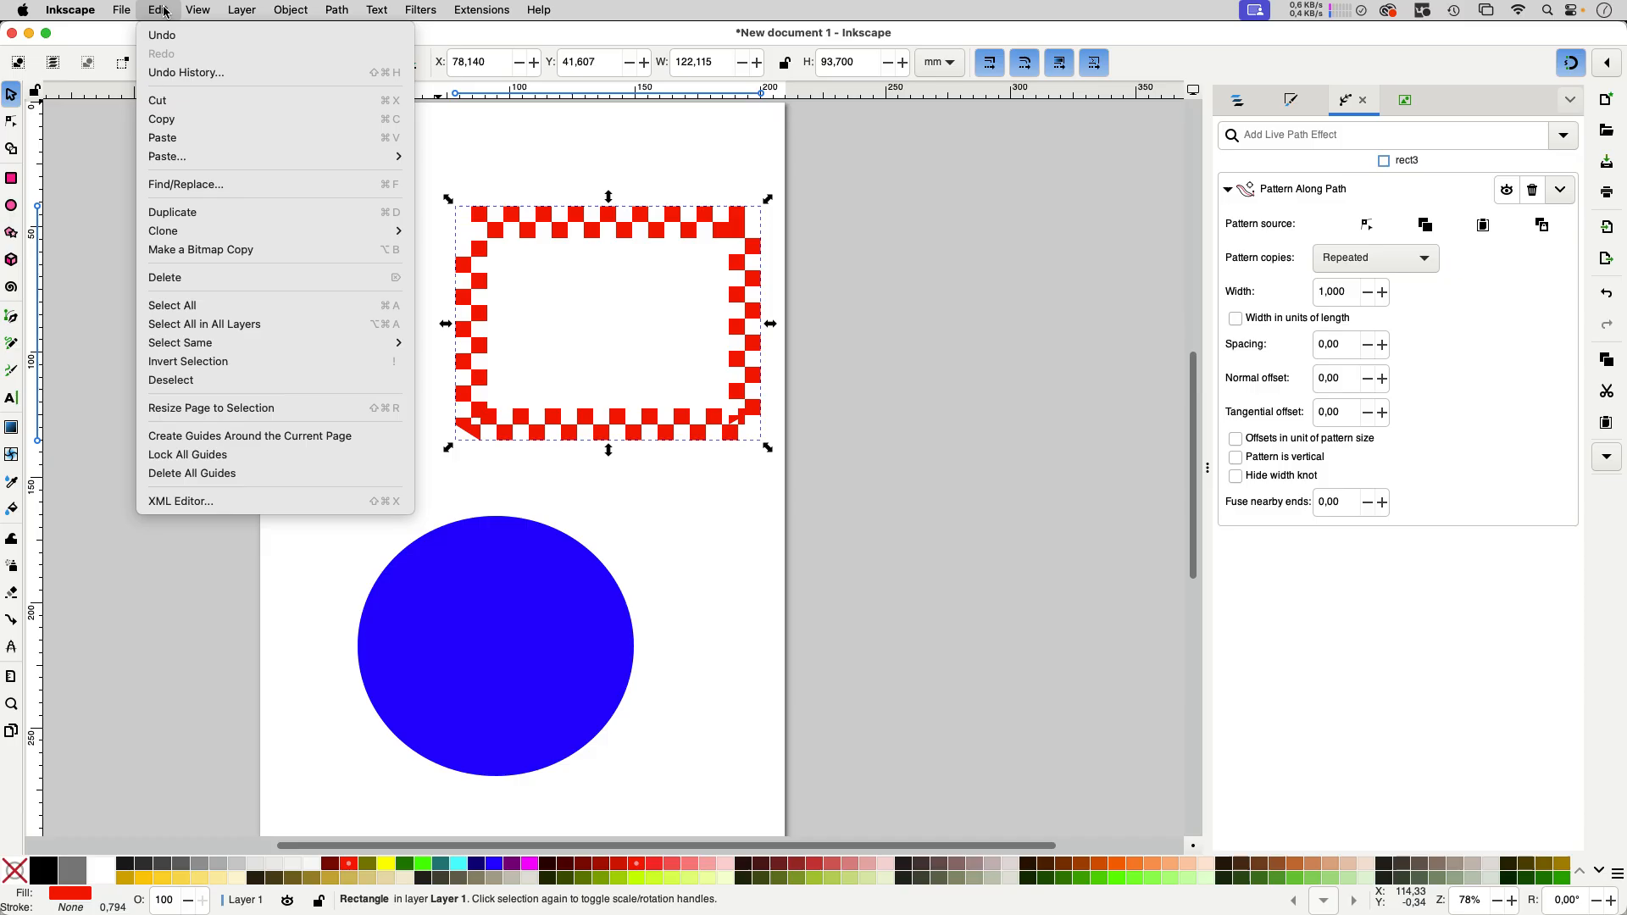
pyautogui.click(186, 137)
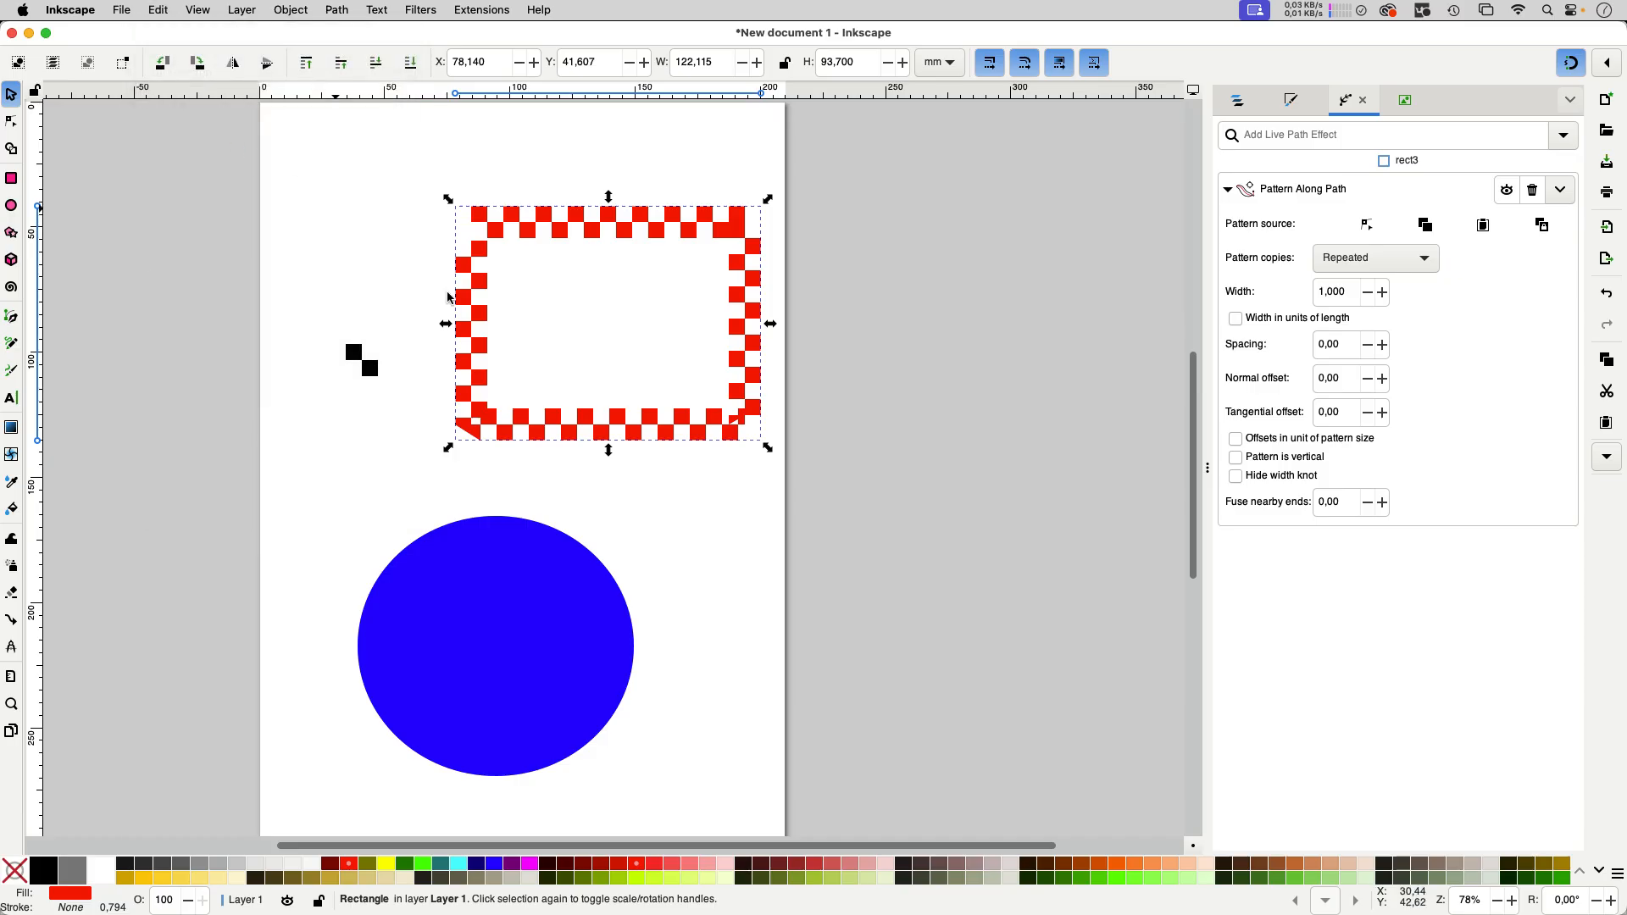
pyautogui.click(563, 661)
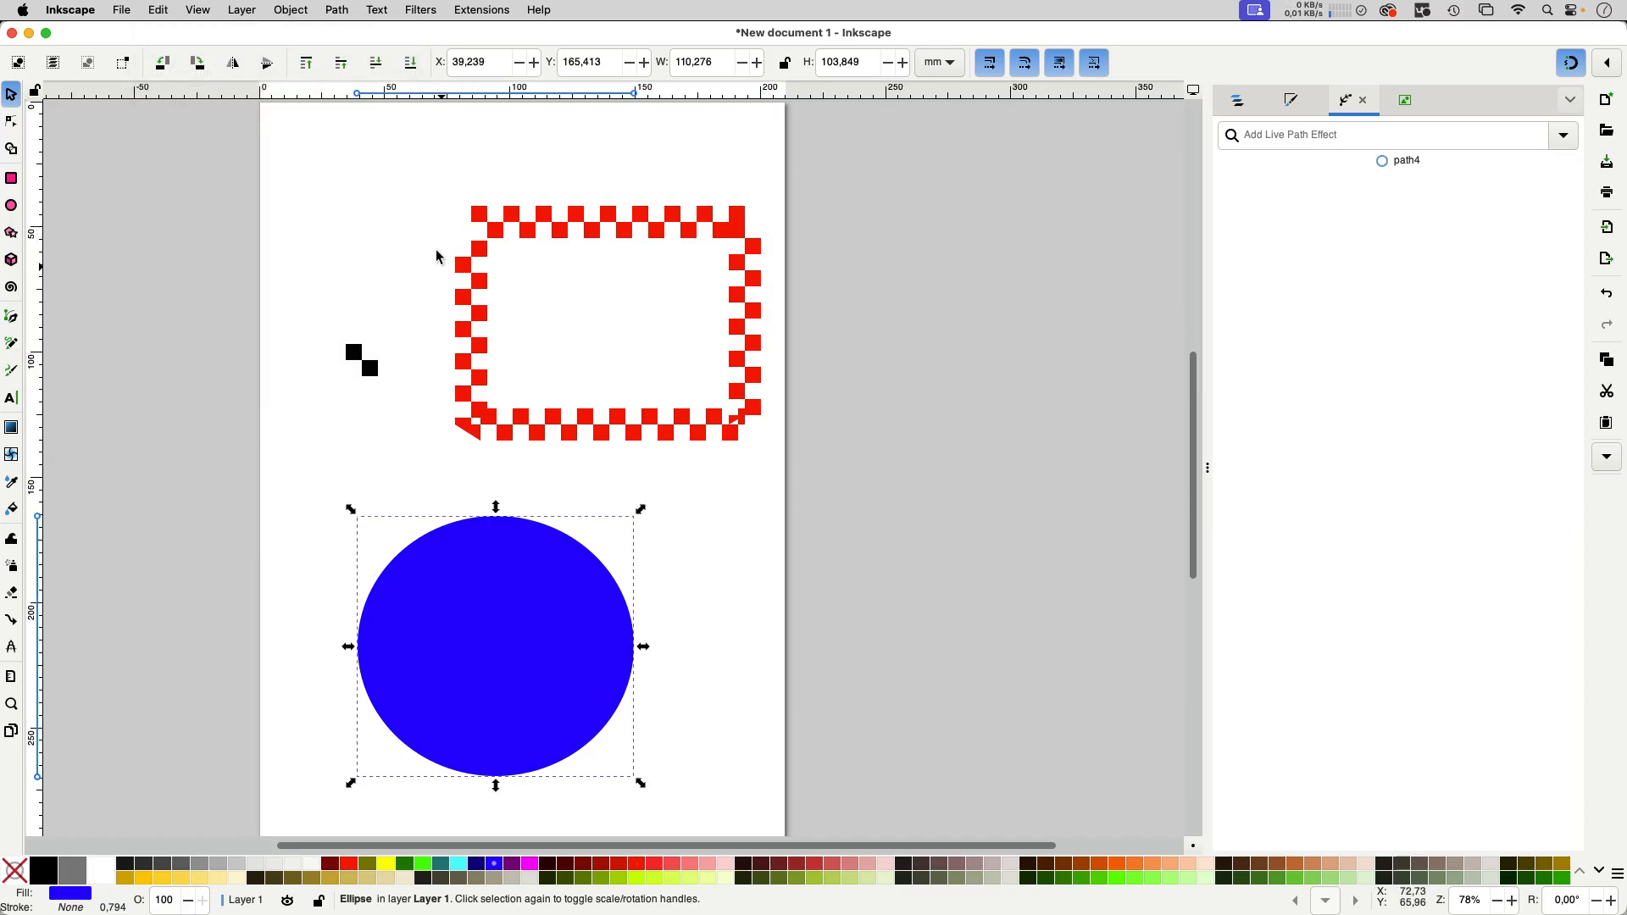
pyautogui.click(338, 10)
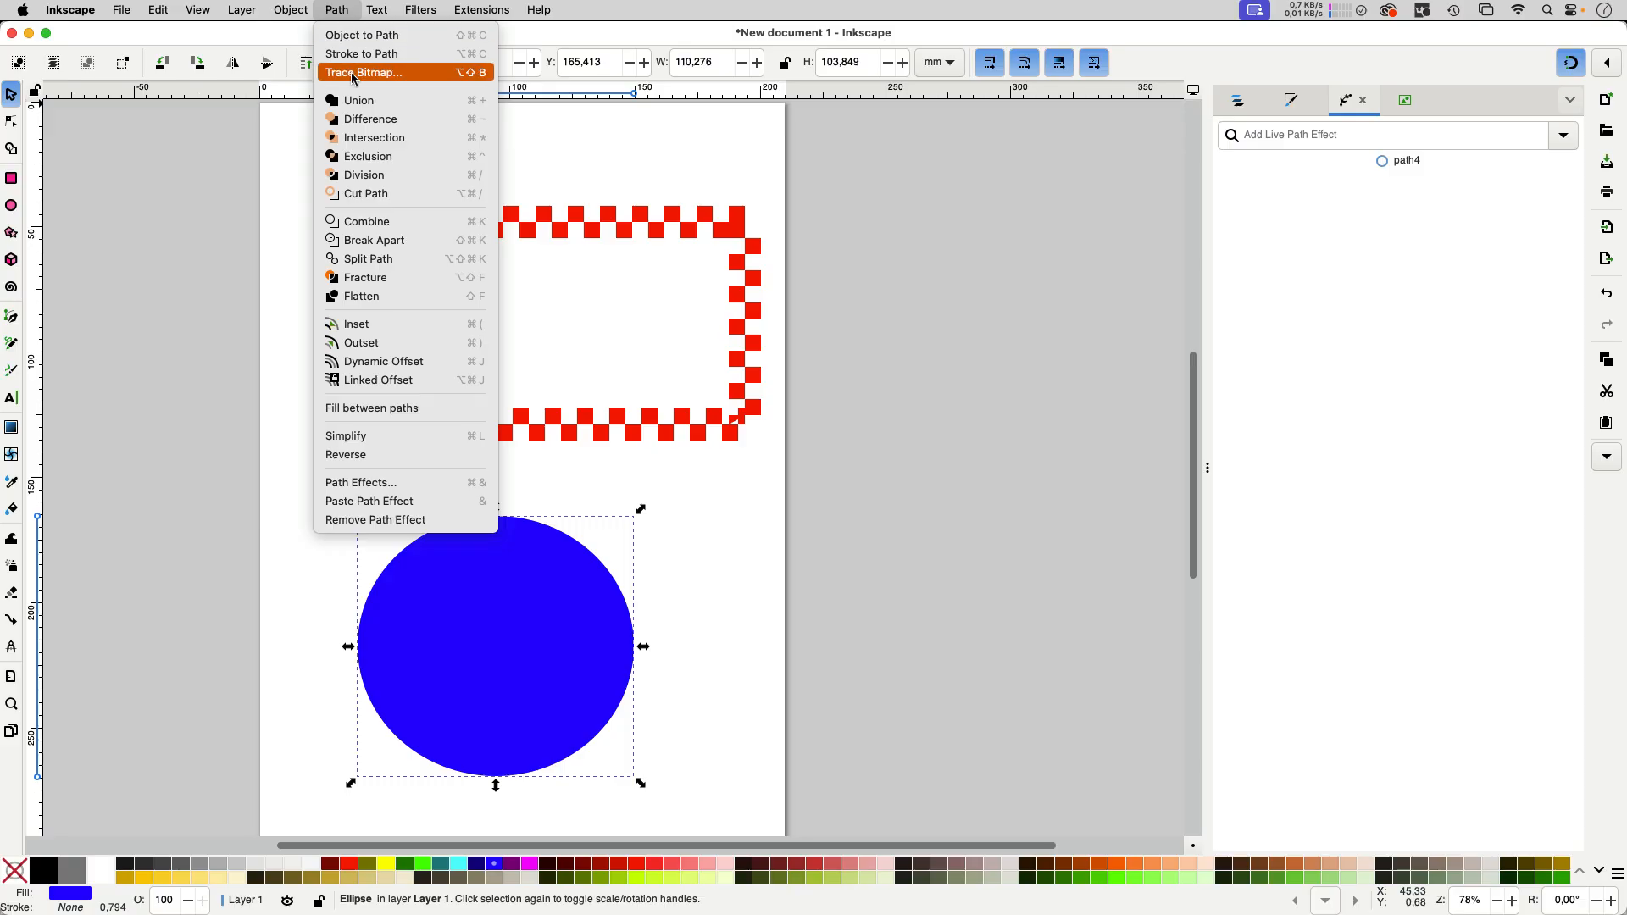
pyautogui.click(368, 500)
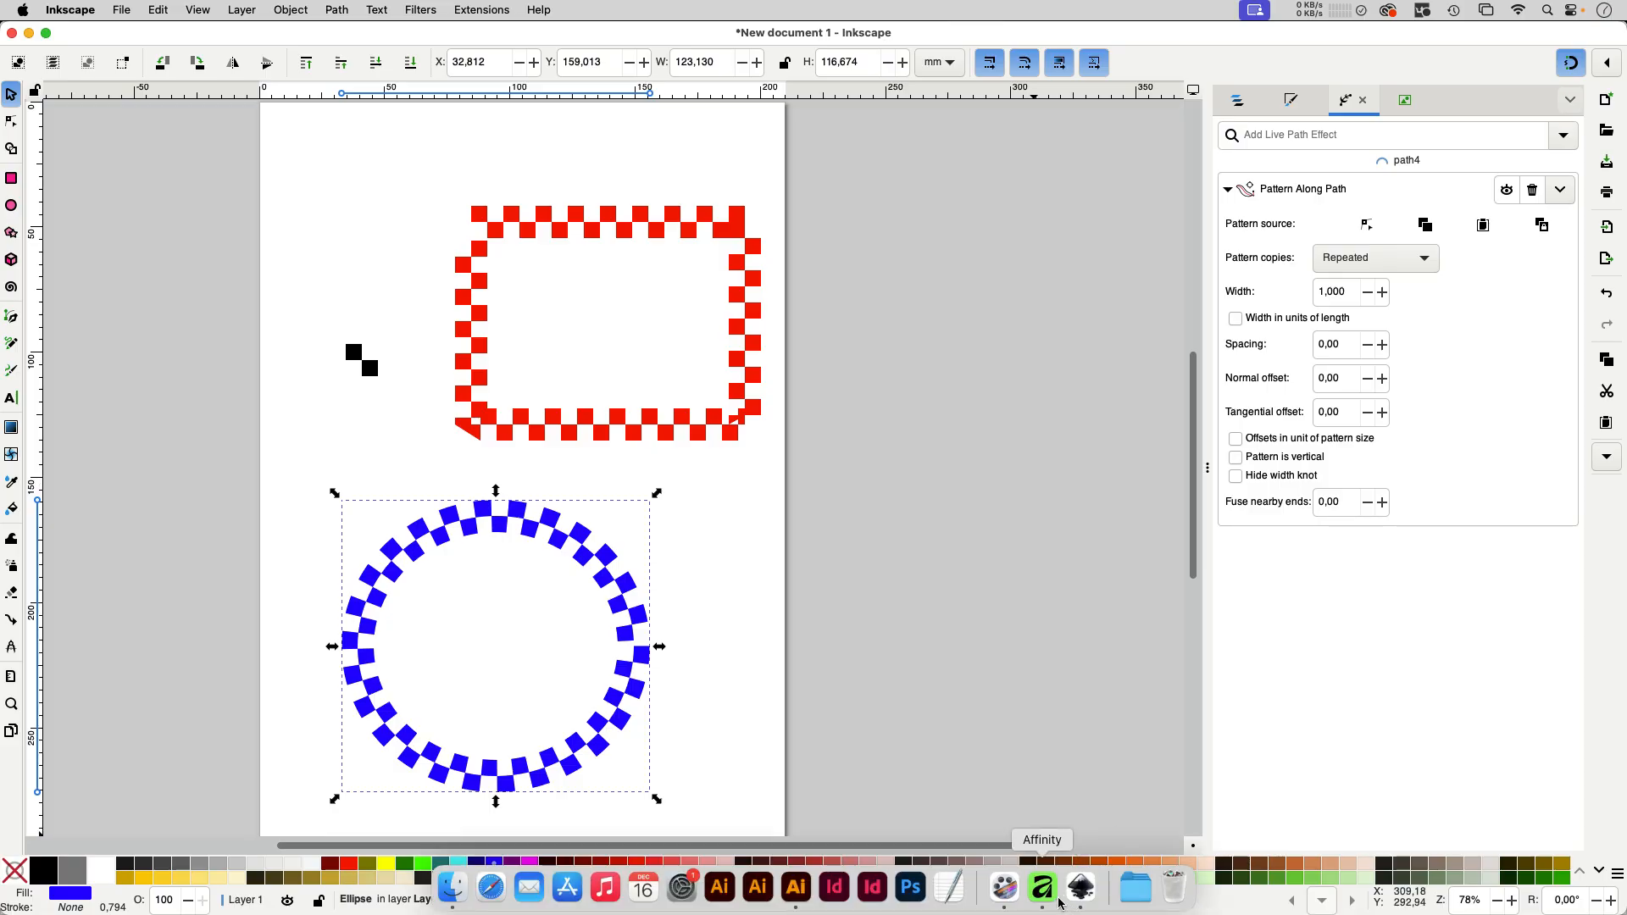
# - Switch to Affinity and open the export settings for the two black squares, with the area set to Selection Only
pyautogui.click(1058, 902)
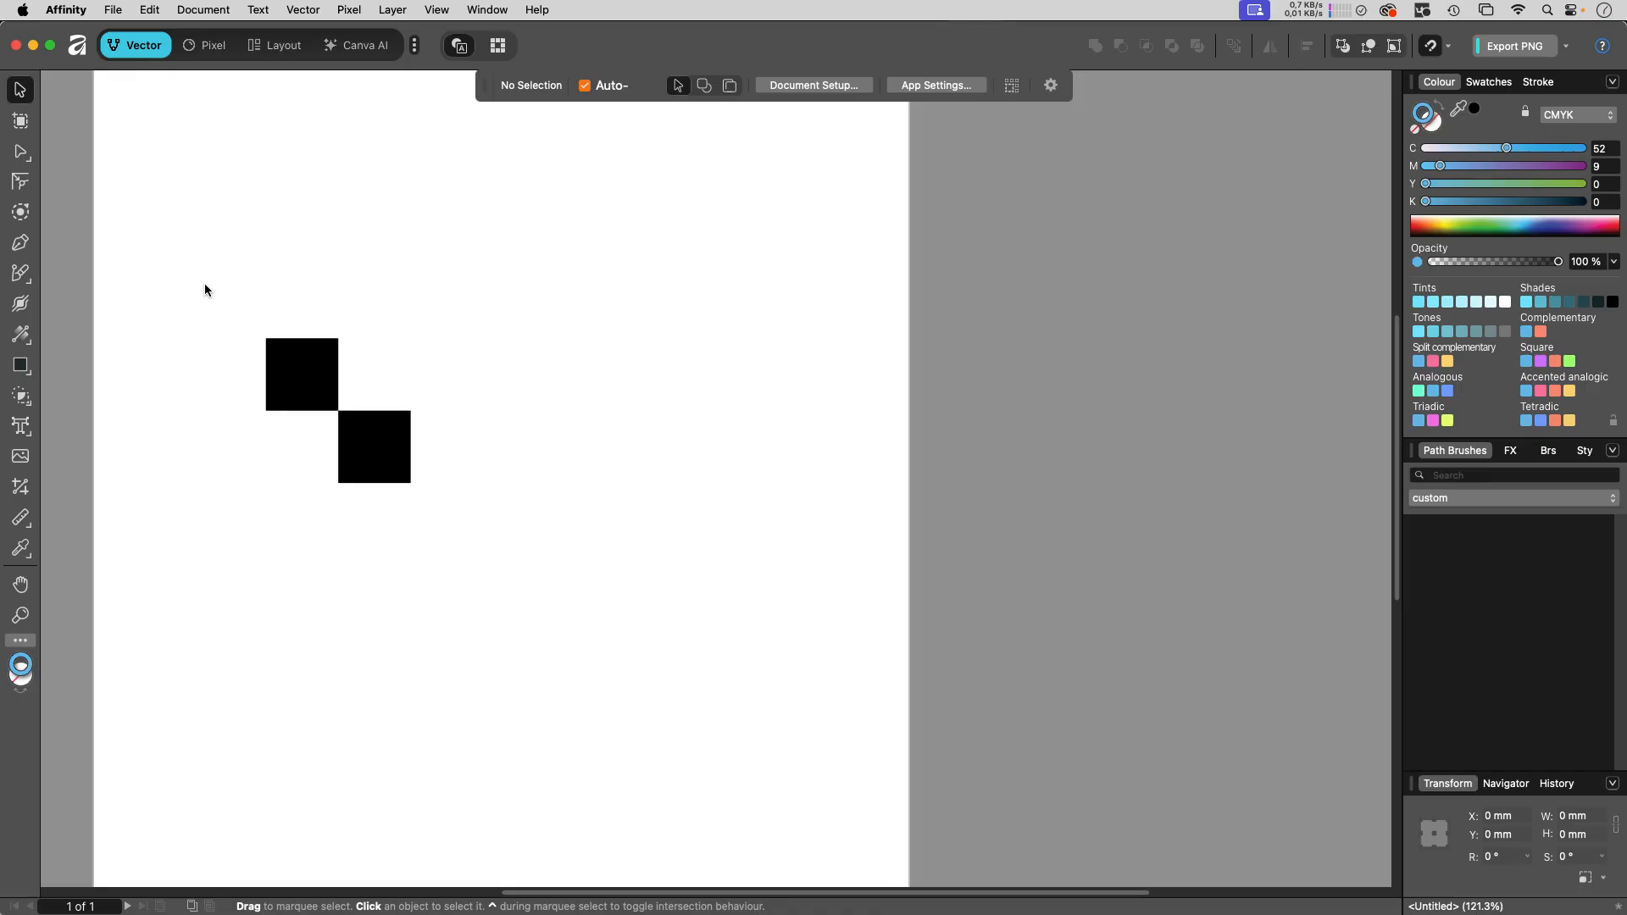
pyautogui.moveTo(203, 287); pyautogui.dragTo(525, 622)
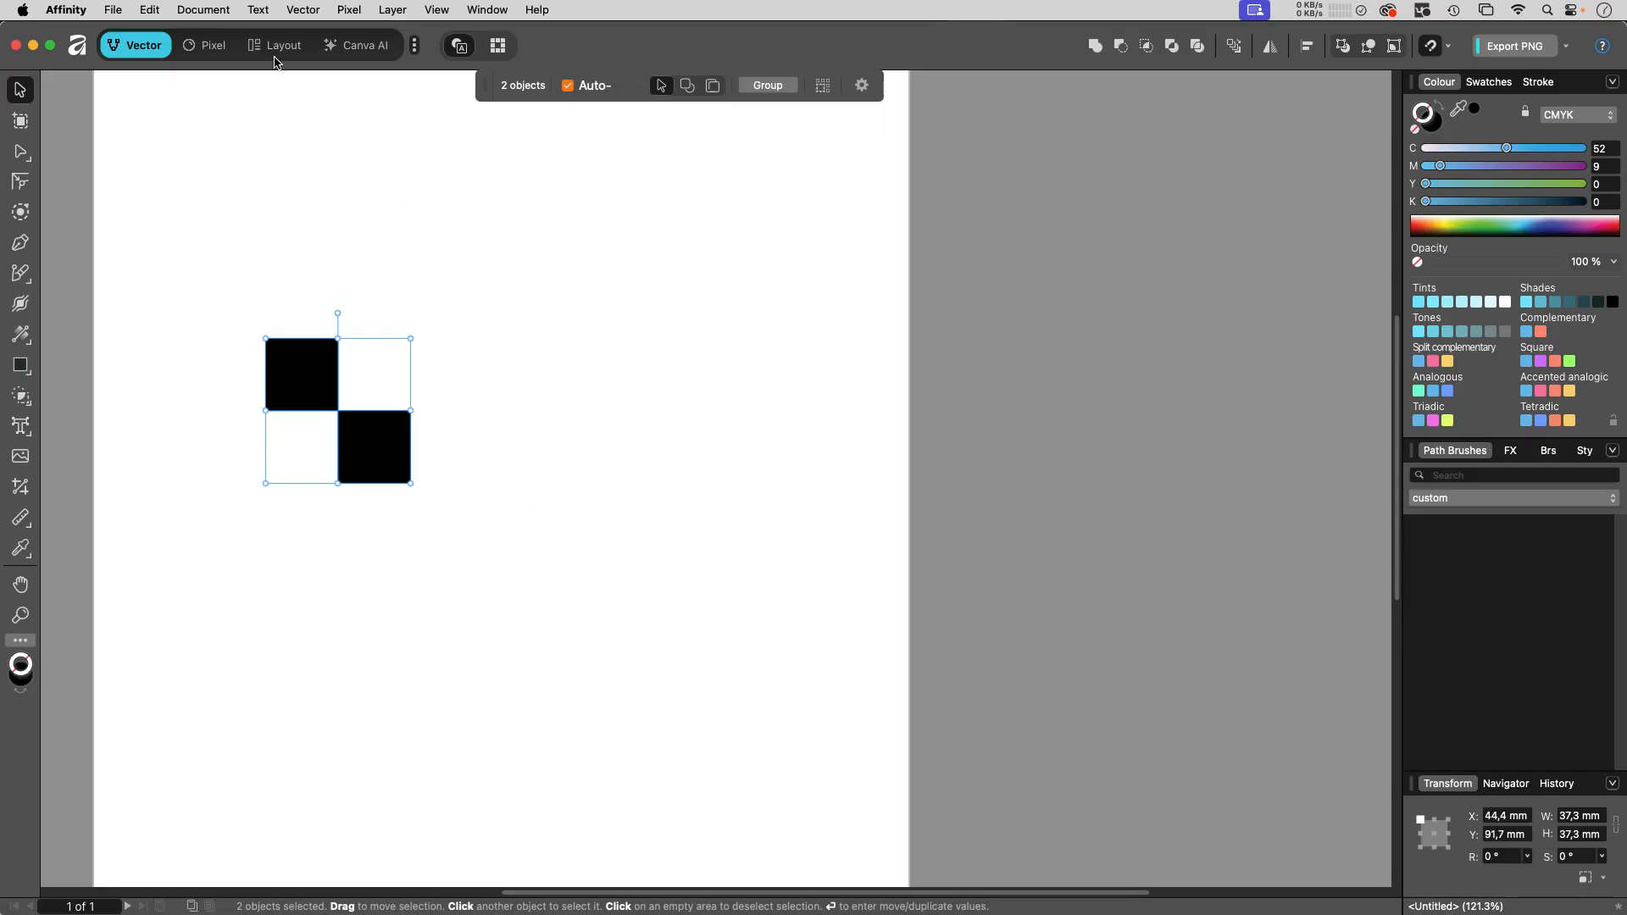
pyautogui.click(112, 9)
pyautogui.moveTo(137, 447)
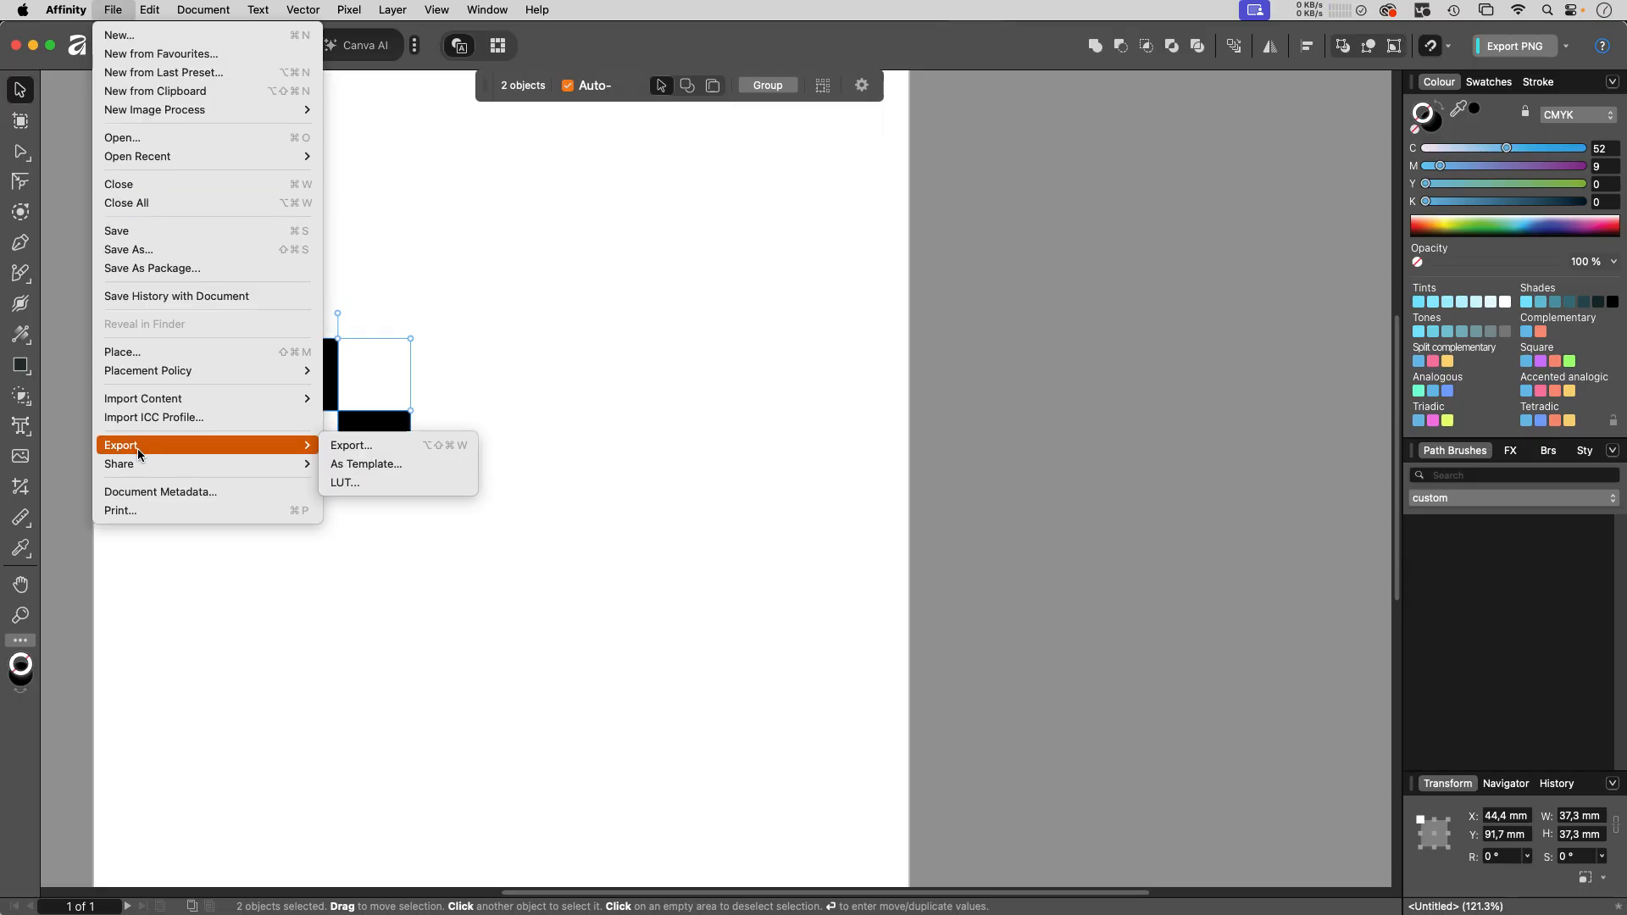
pyautogui.click(351, 447)
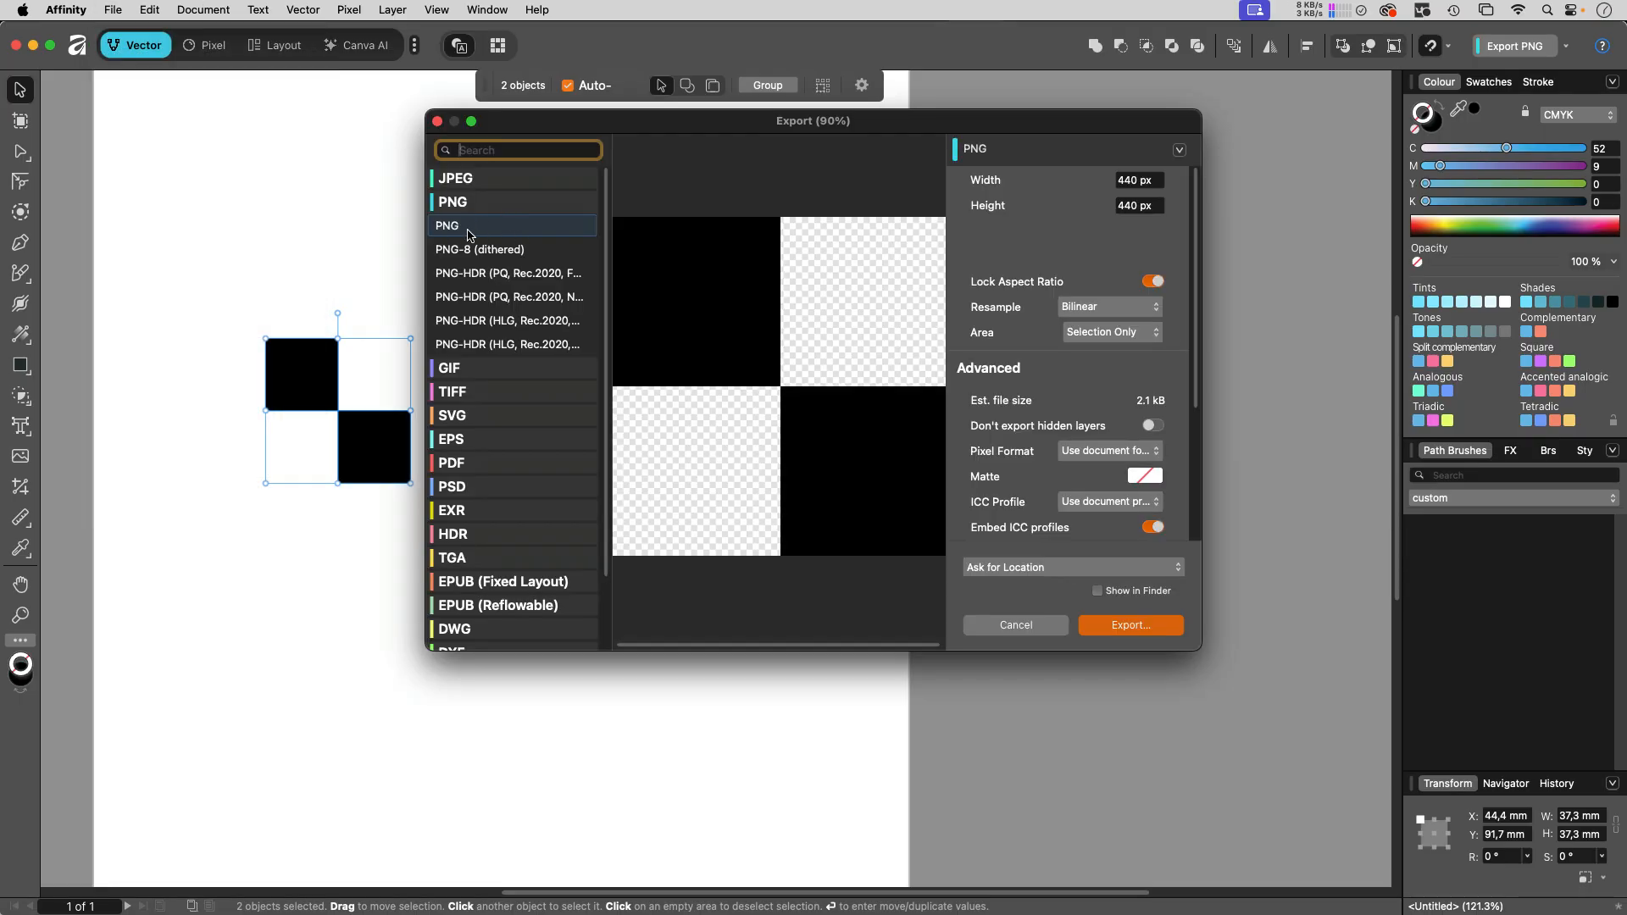
pyautogui.click(1128, 338)
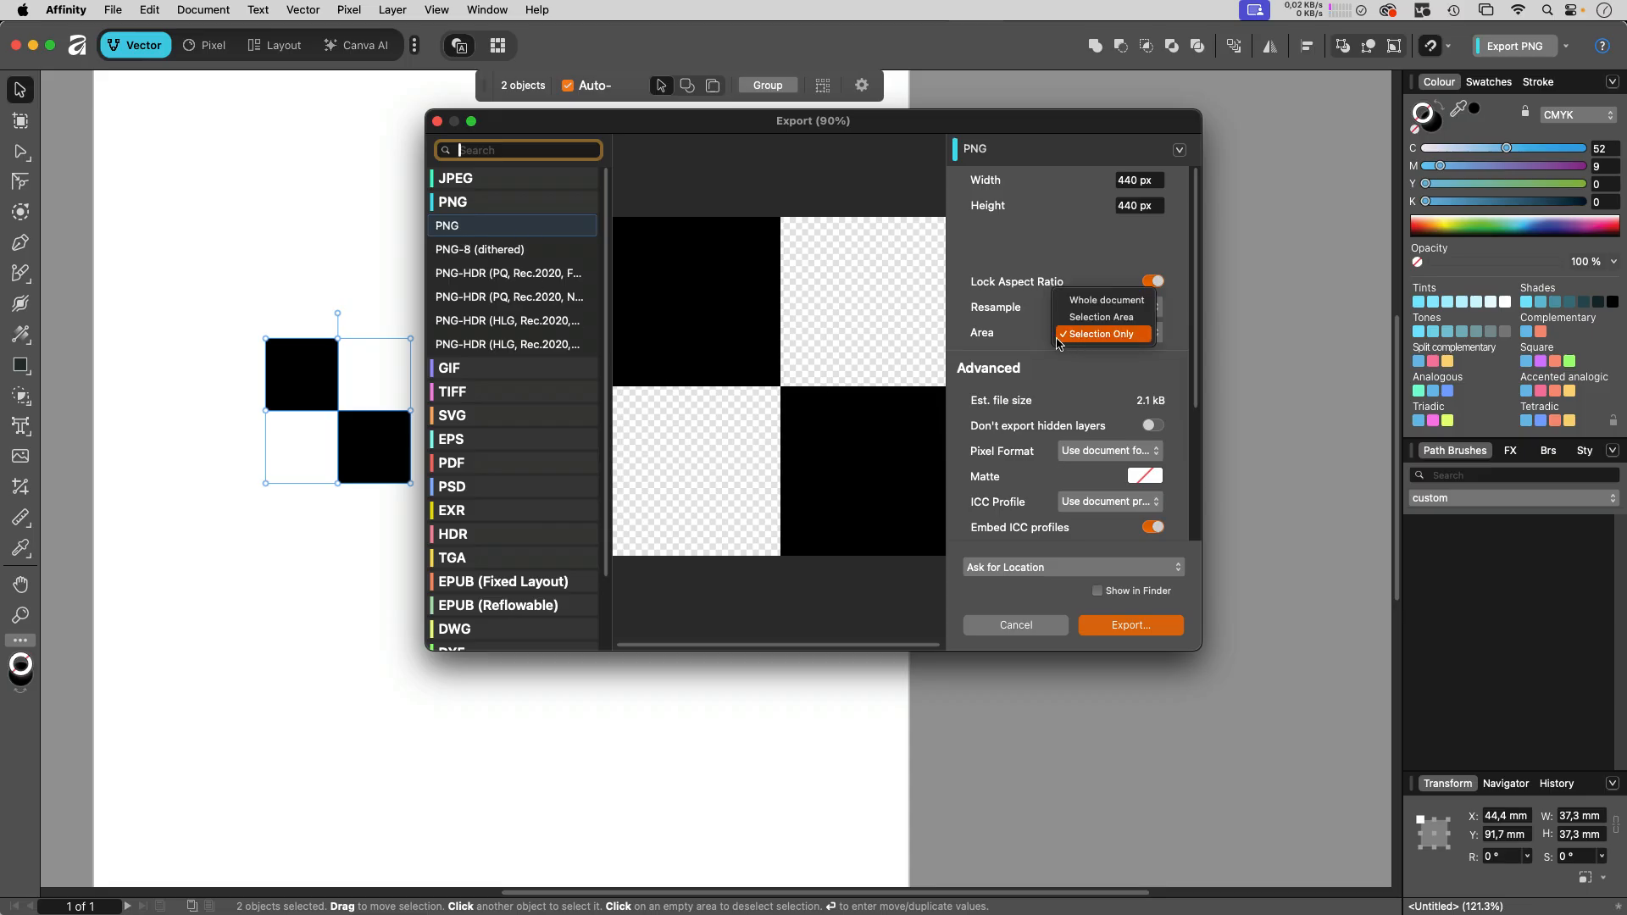
pyautogui.click(1115, 340)
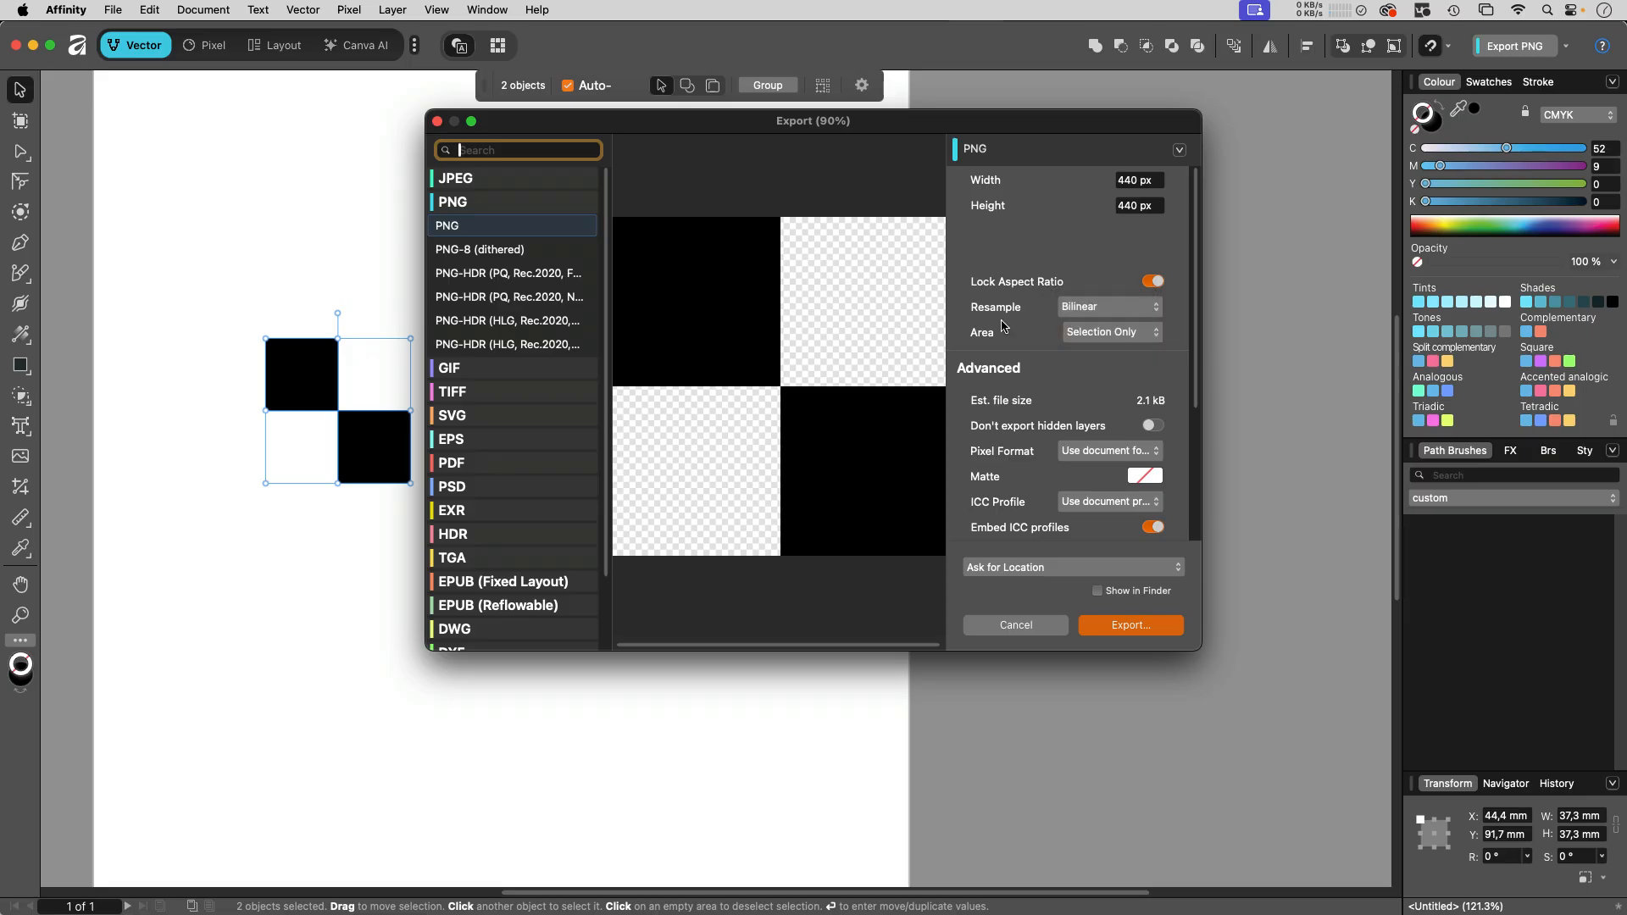
# - Export the selected squares to the Desktop as a best-quality JPEG named checker
pyautogui.scroll(-3, 1034, 480)
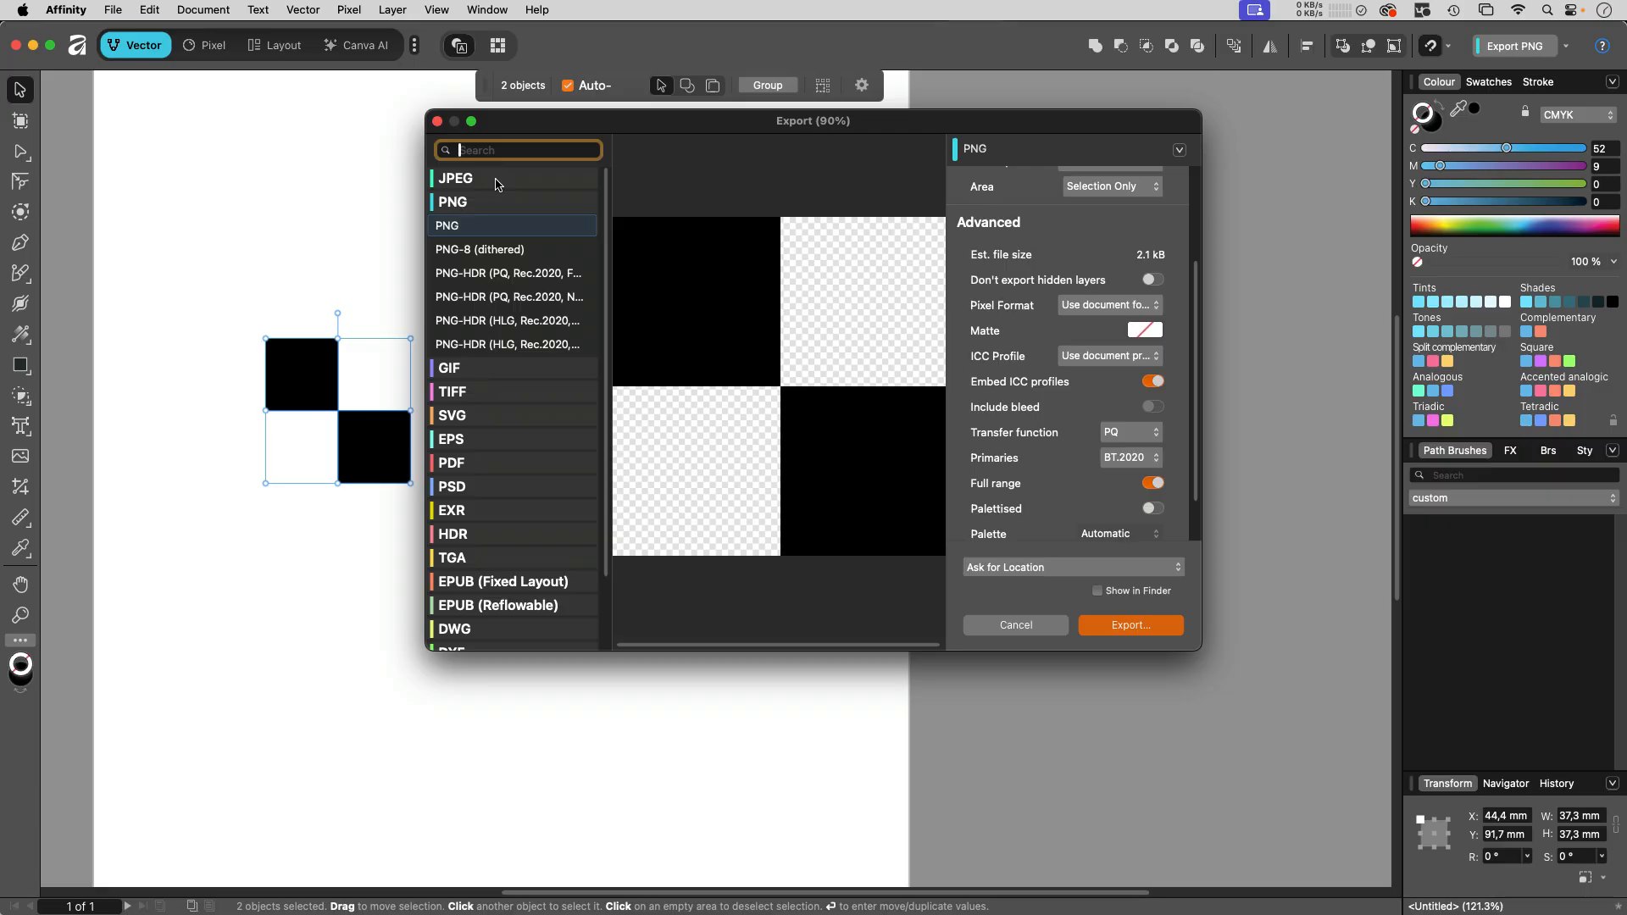
pyautogui.click(496, 185)
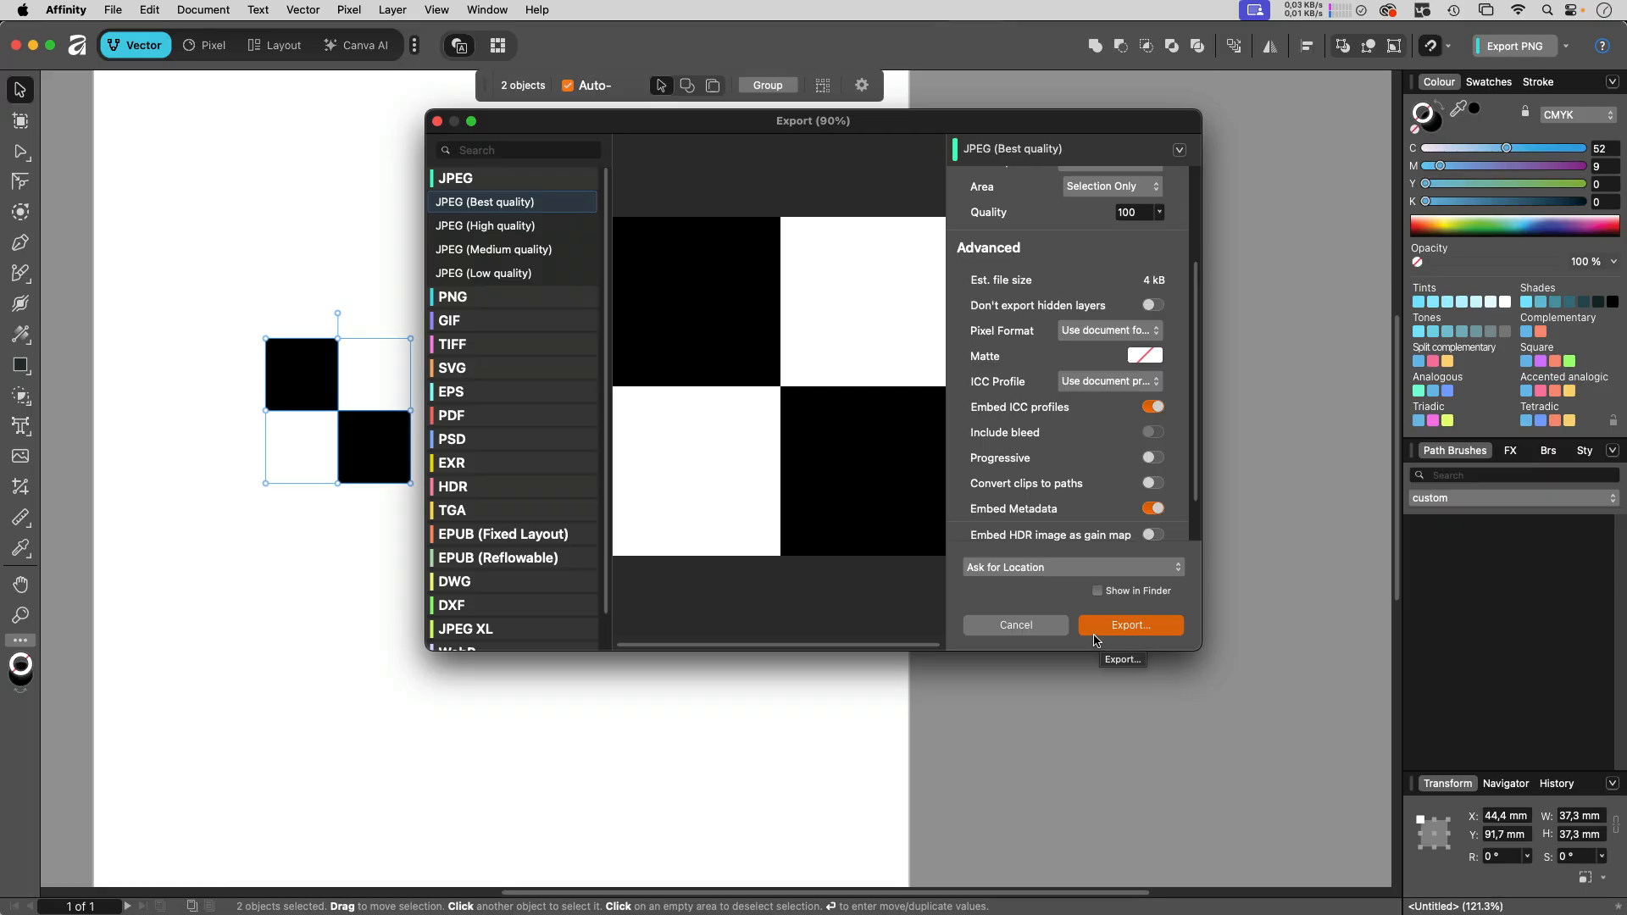
pyautogui.scroll(3, 1050, 349)
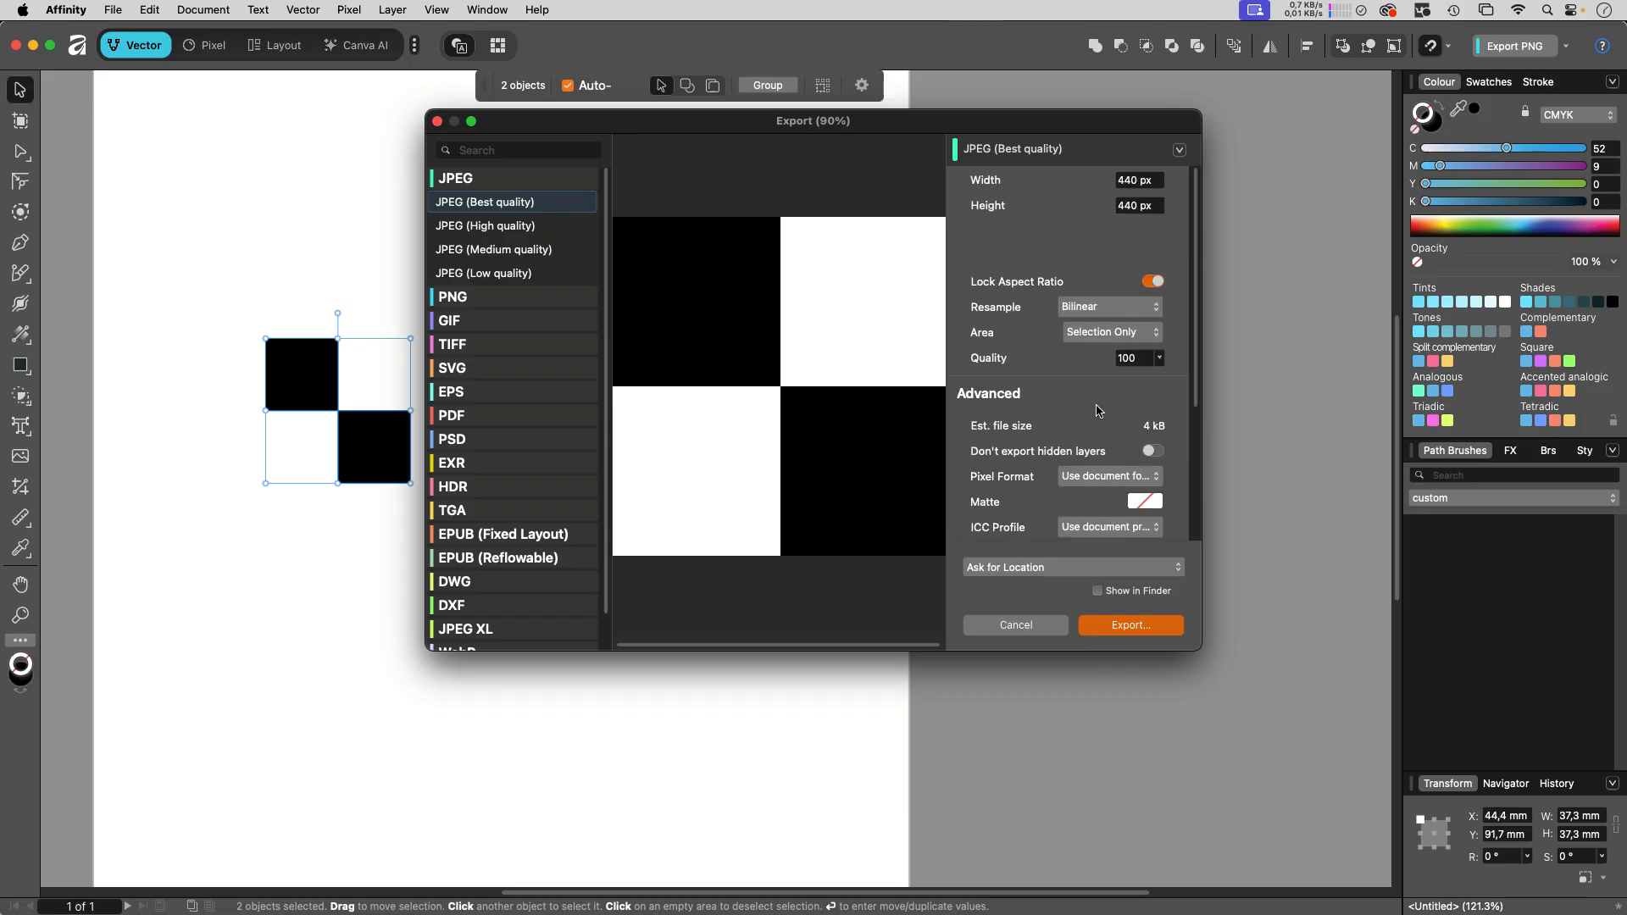
pyautogui.click(1134, 626)
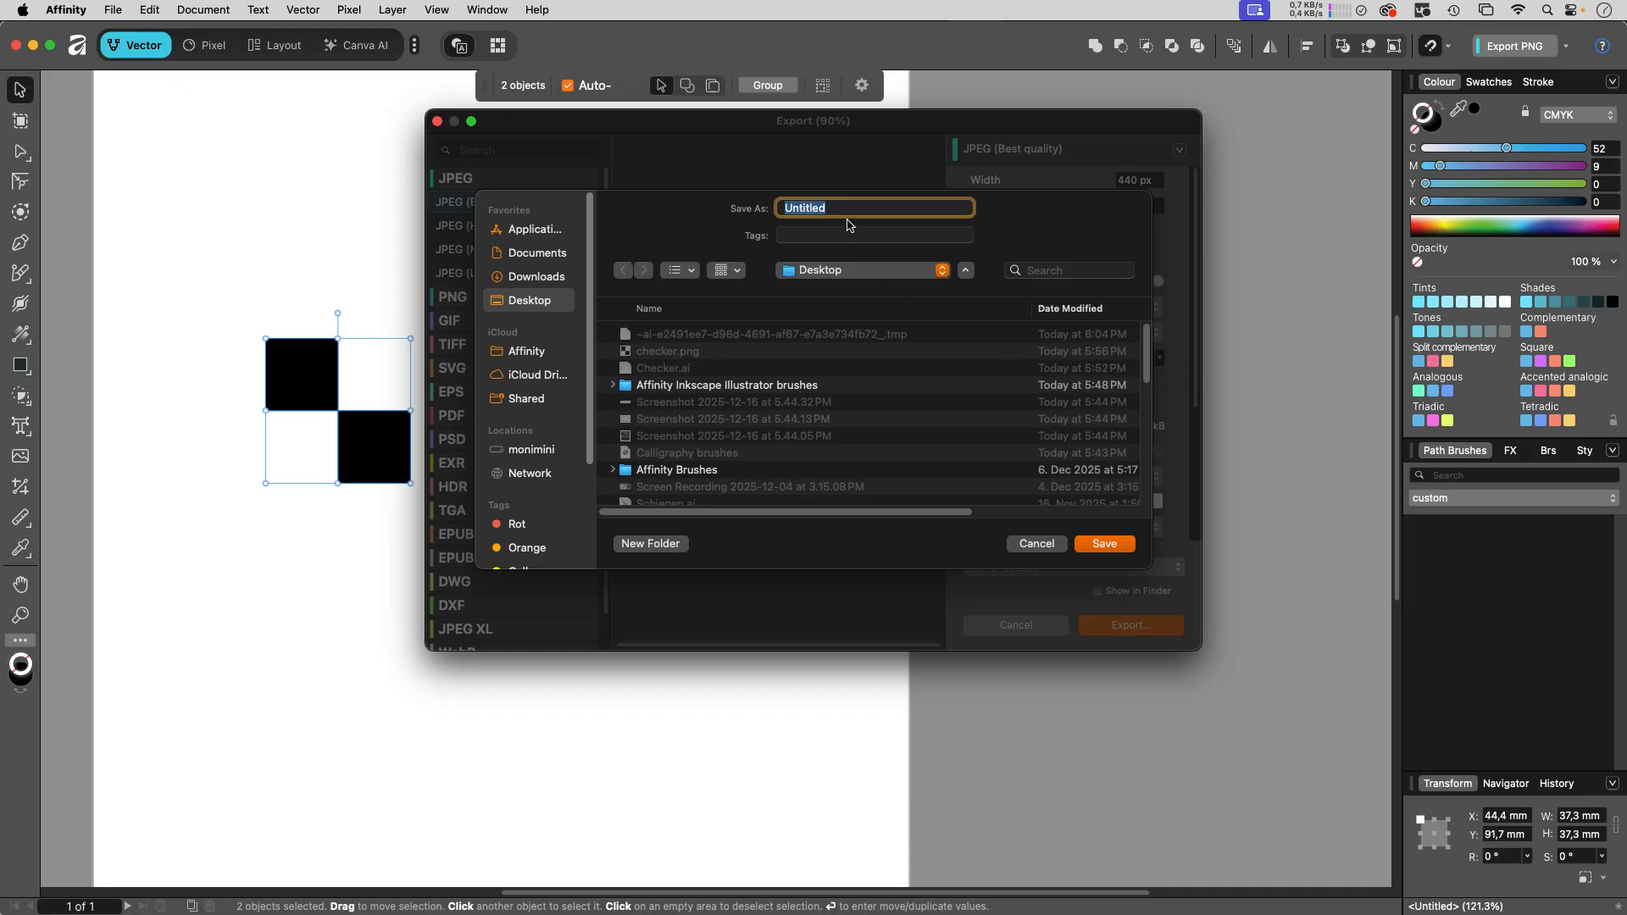
pyautogui.write('checker')
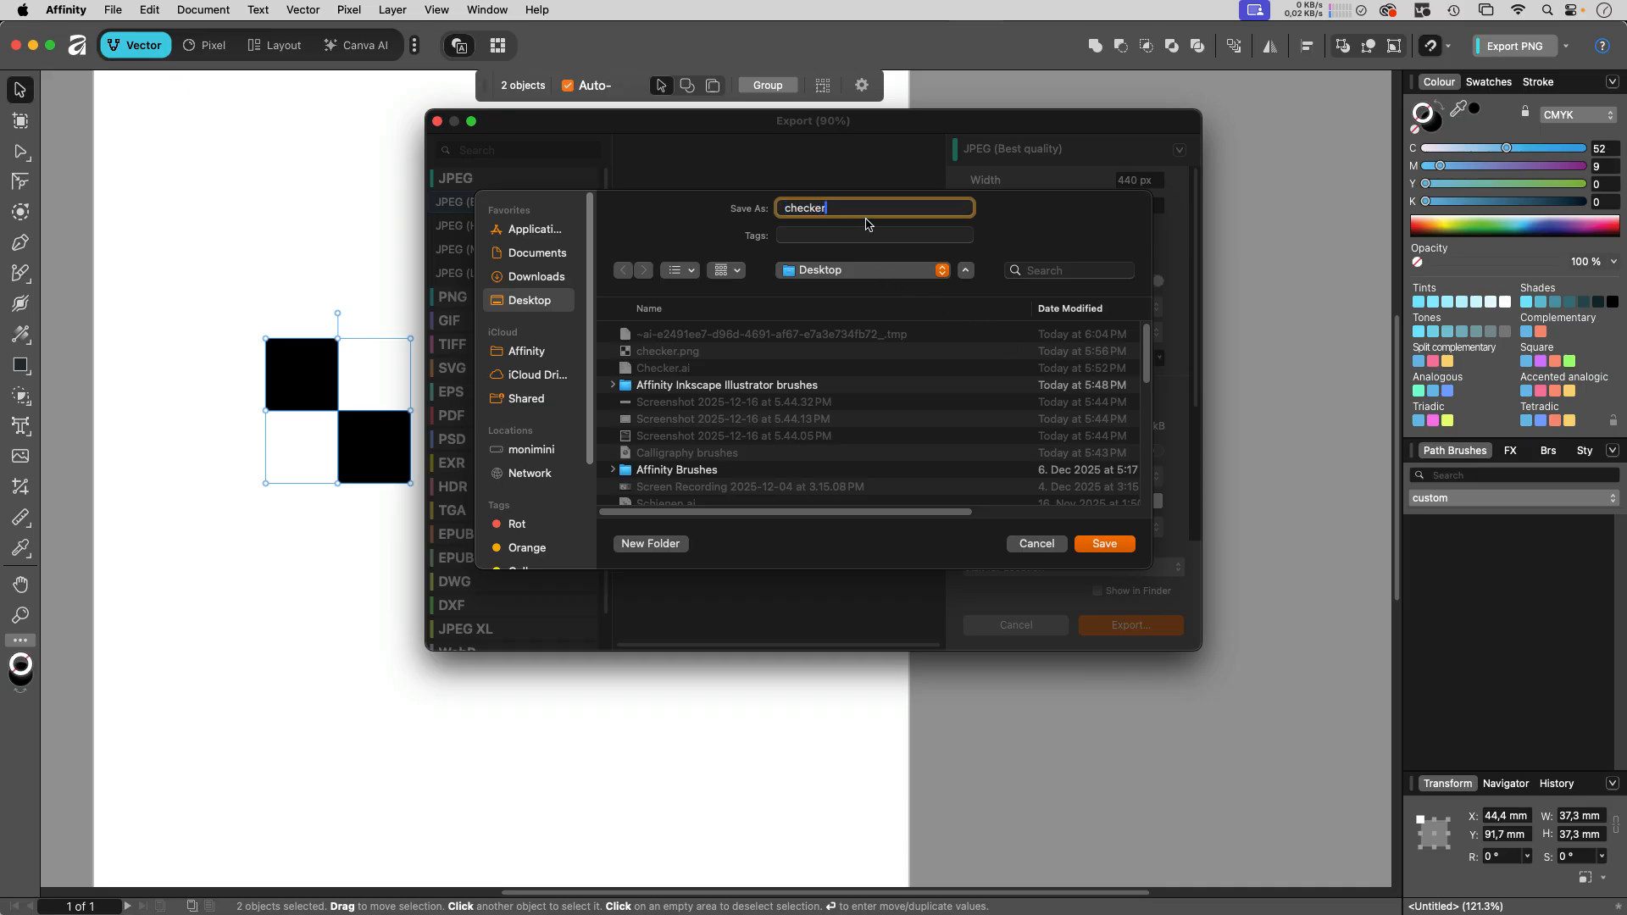
pyautogui.click(1106, 543)
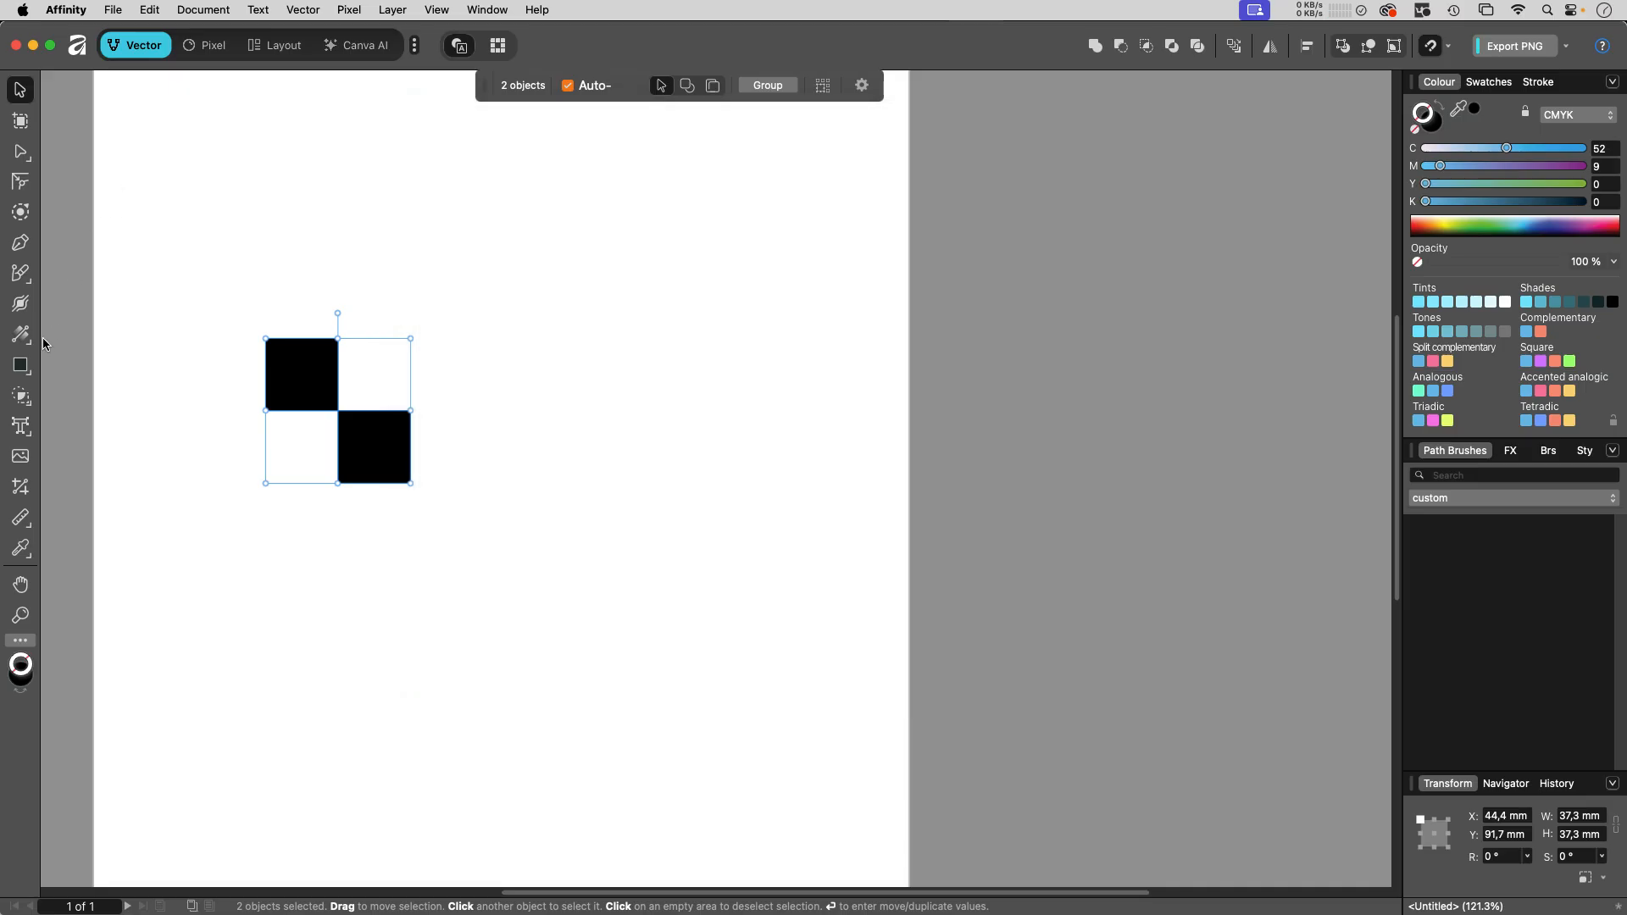
# - Draw a rectangle about 102 × 95 mm beside the black squares and set its stroke's cyan value to 100
pyautogui.click(21, 365)
pyautogui.moveTo(470, 270); pyautogui.dragTo(865, 636)
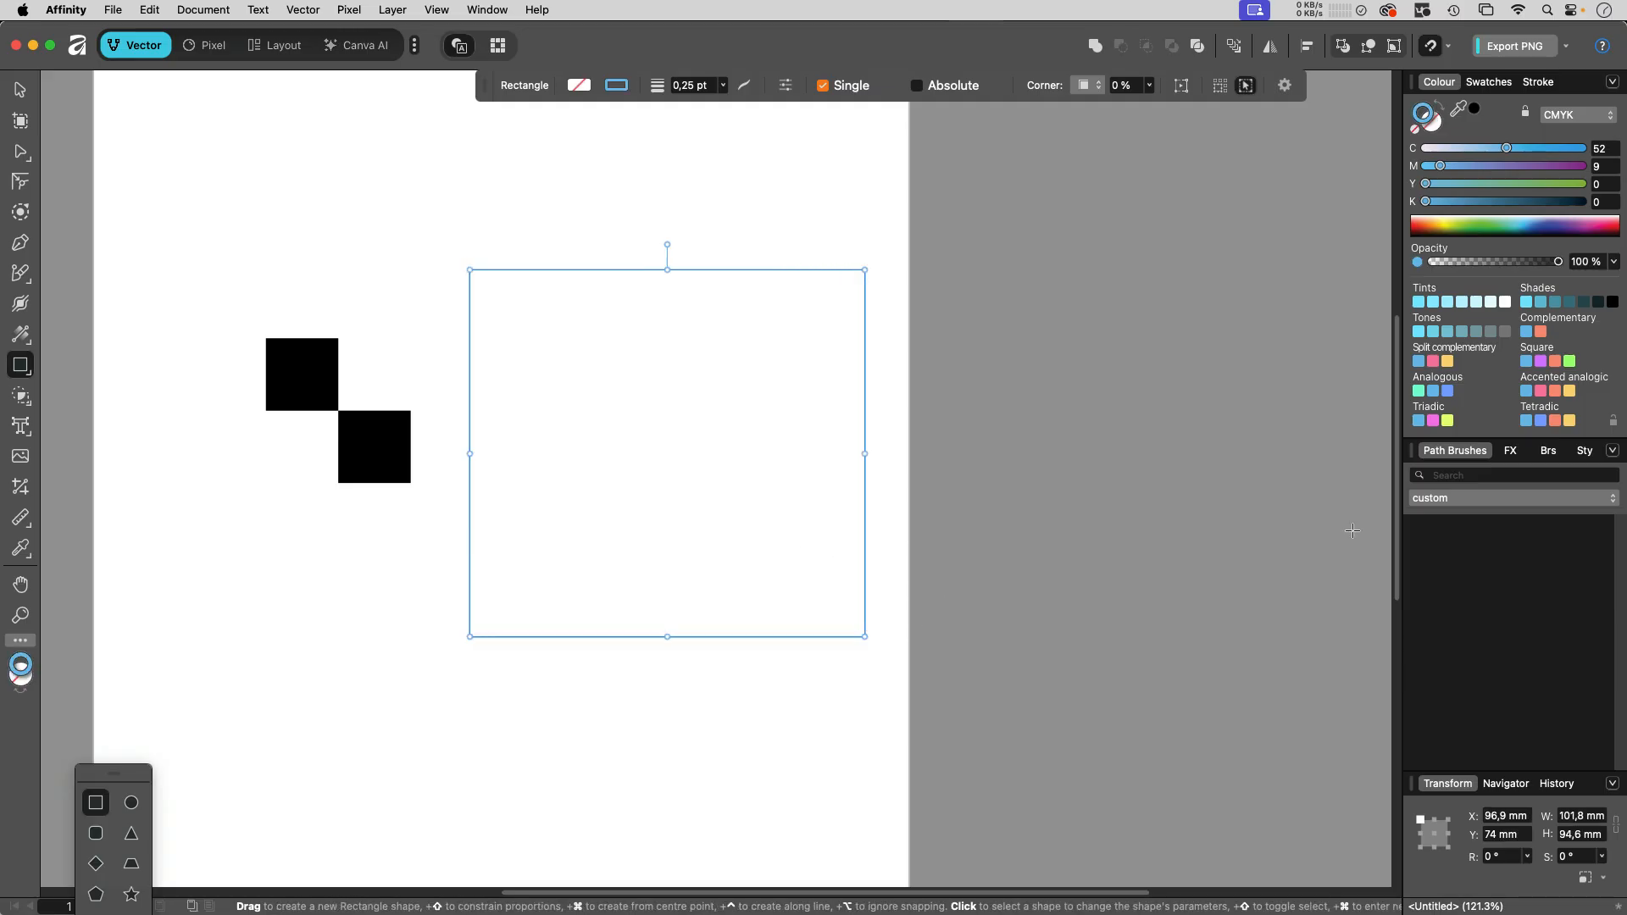
pyautogui.moveTo(1525, 149); pyautogui.dragTo(1586, 149)
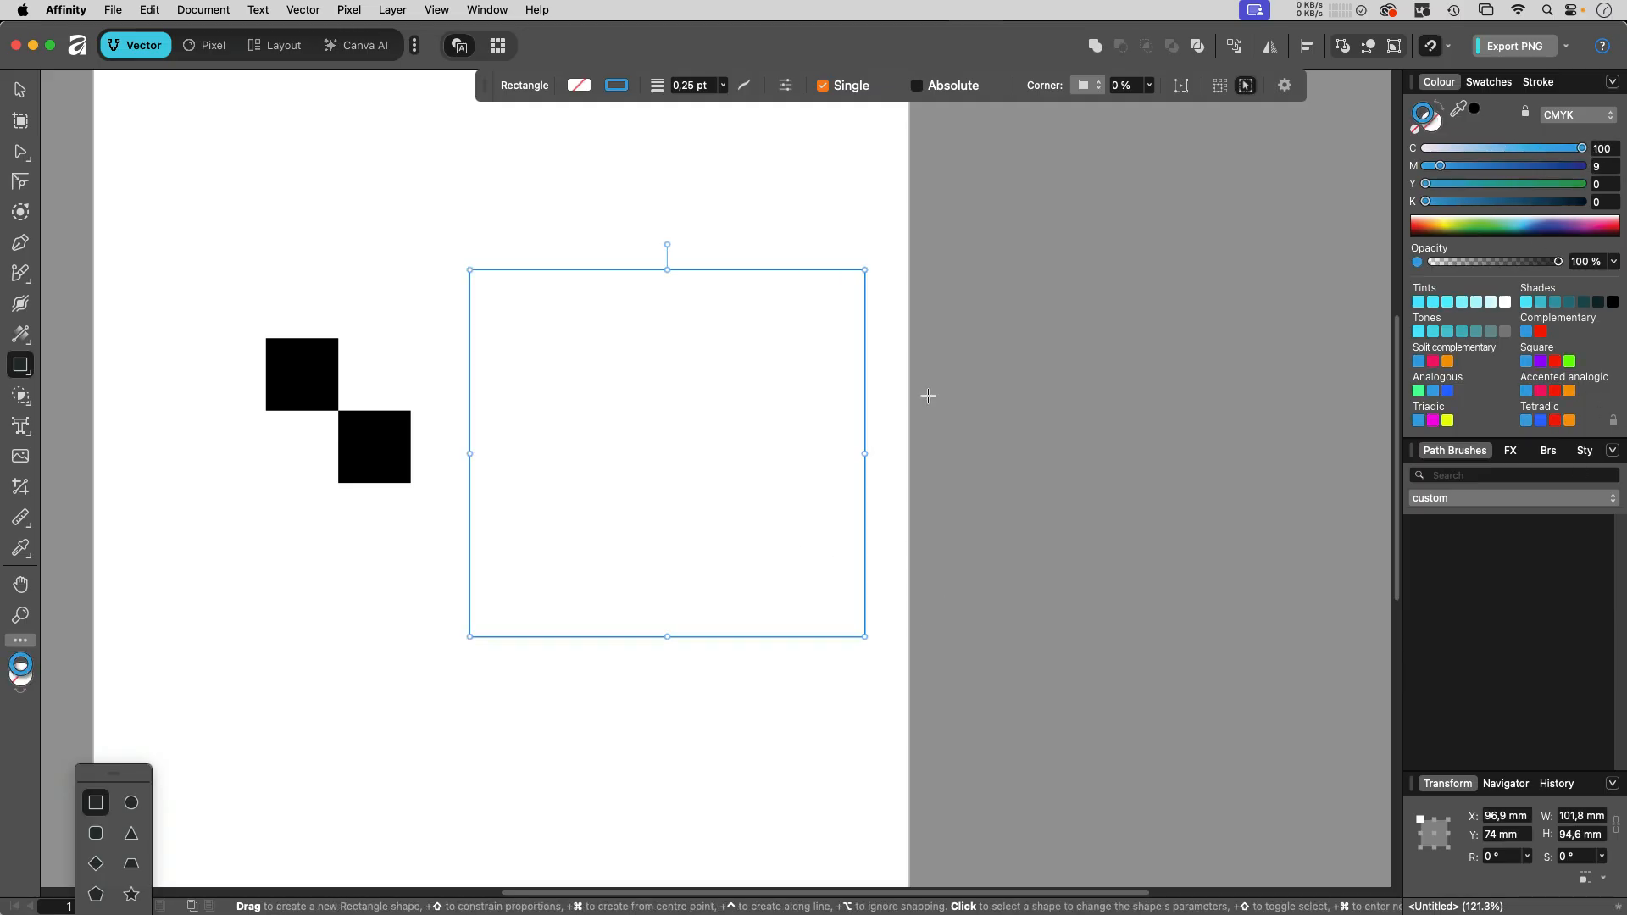
pyautogui.press('v')
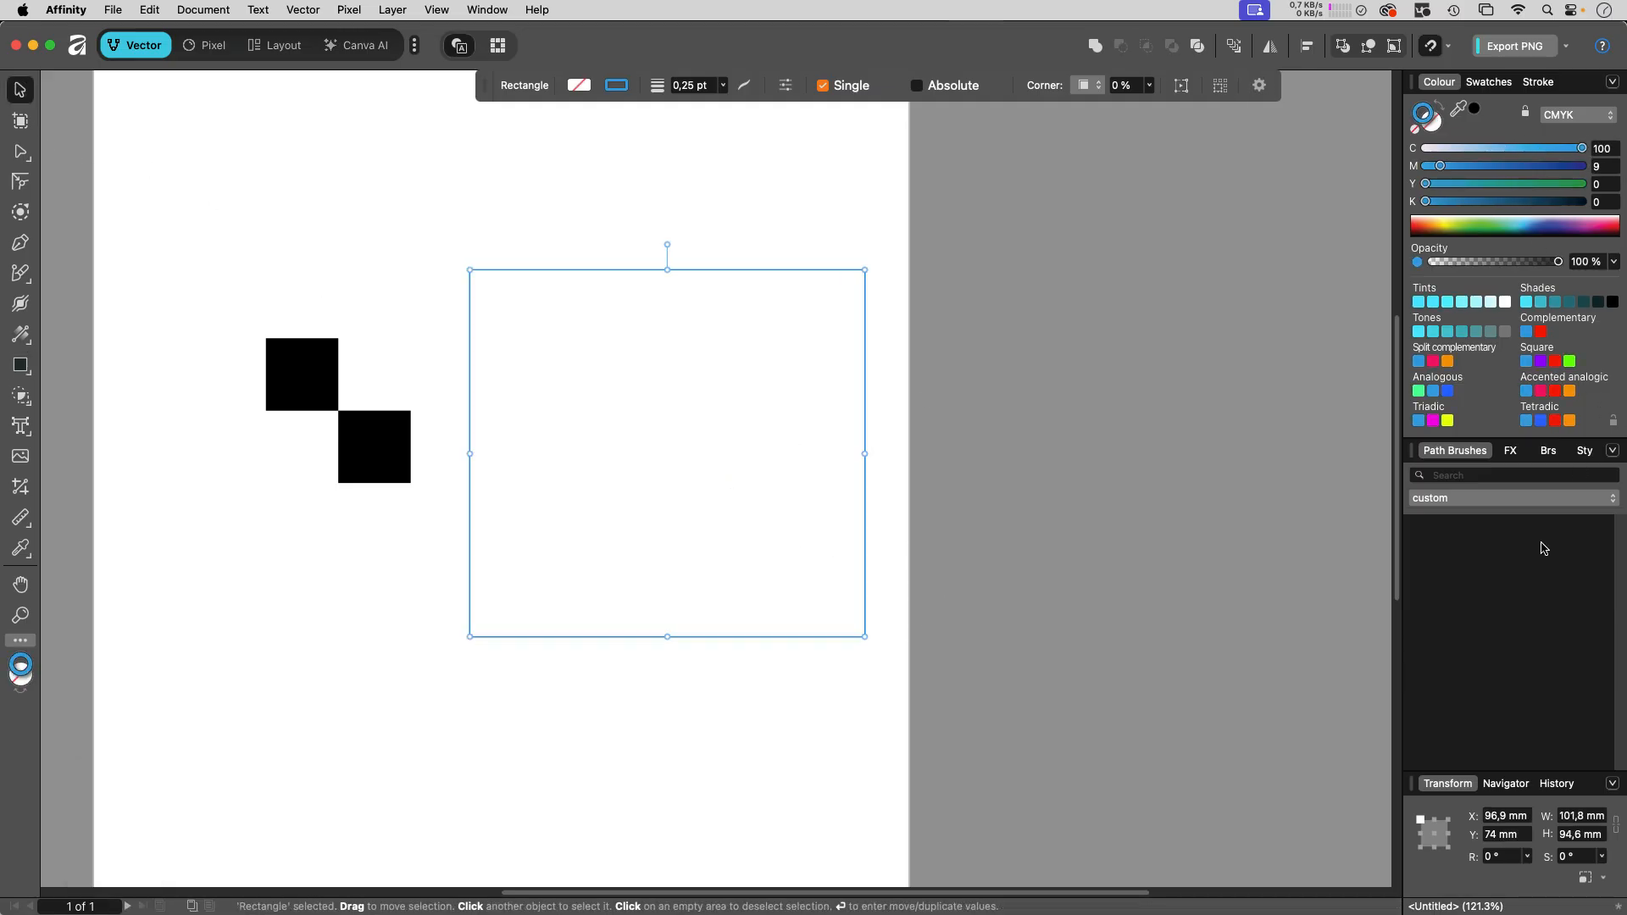
# - Create a textured intensity brush from checker.jpg in the custom category and apply it to the rectangle
pyautogui.click(1612, 451)
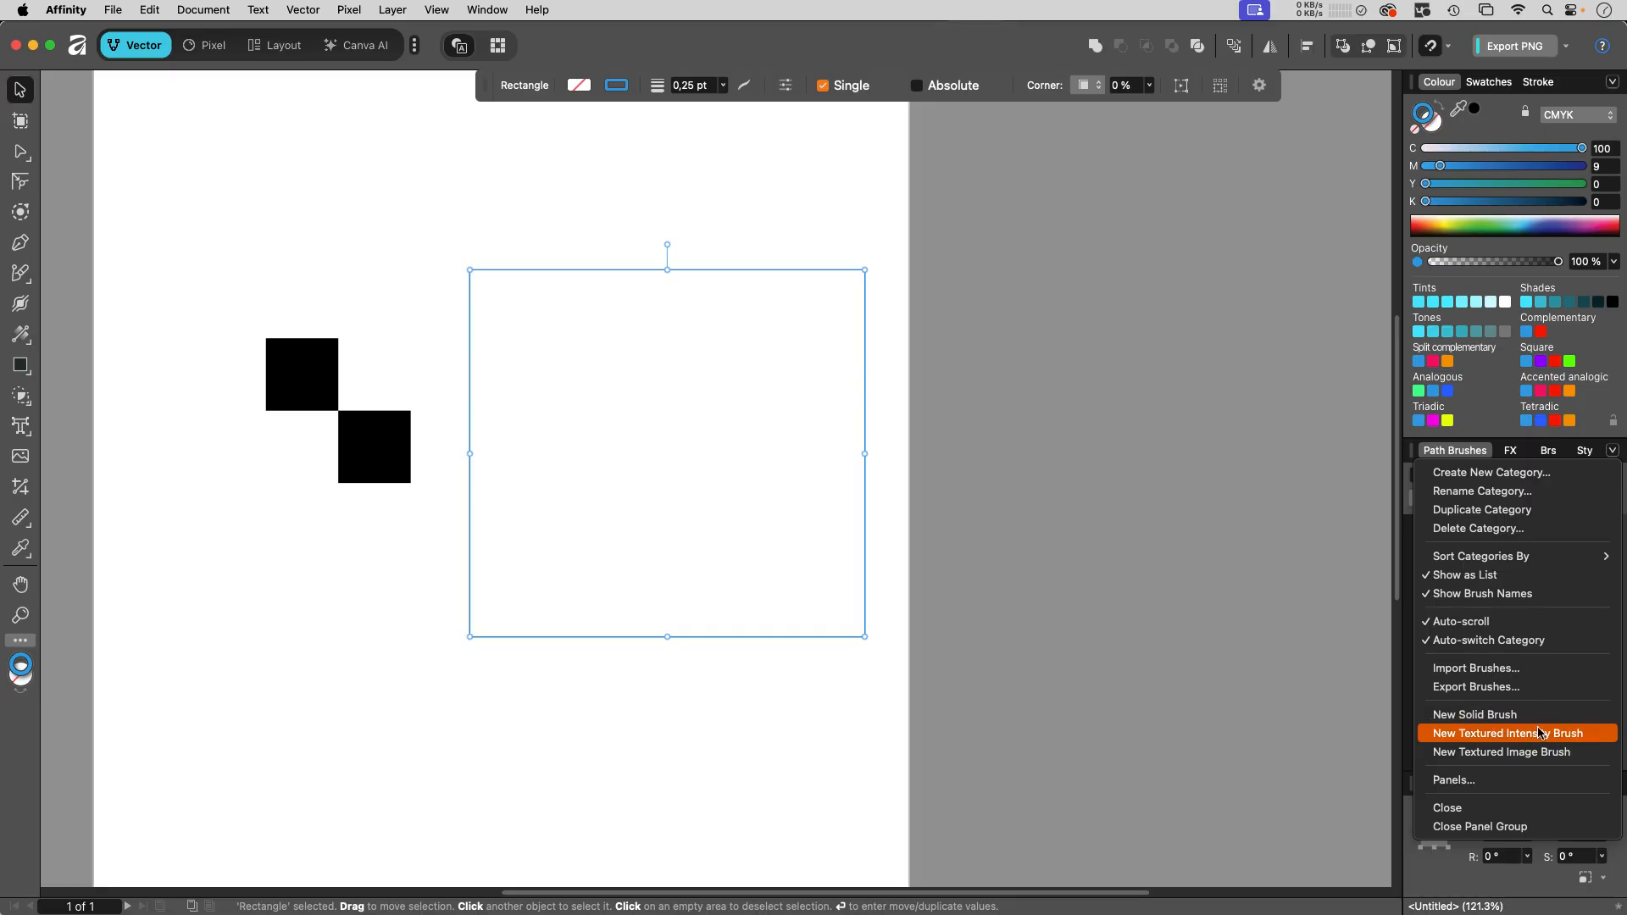
pyautogui.click(1555, 733)
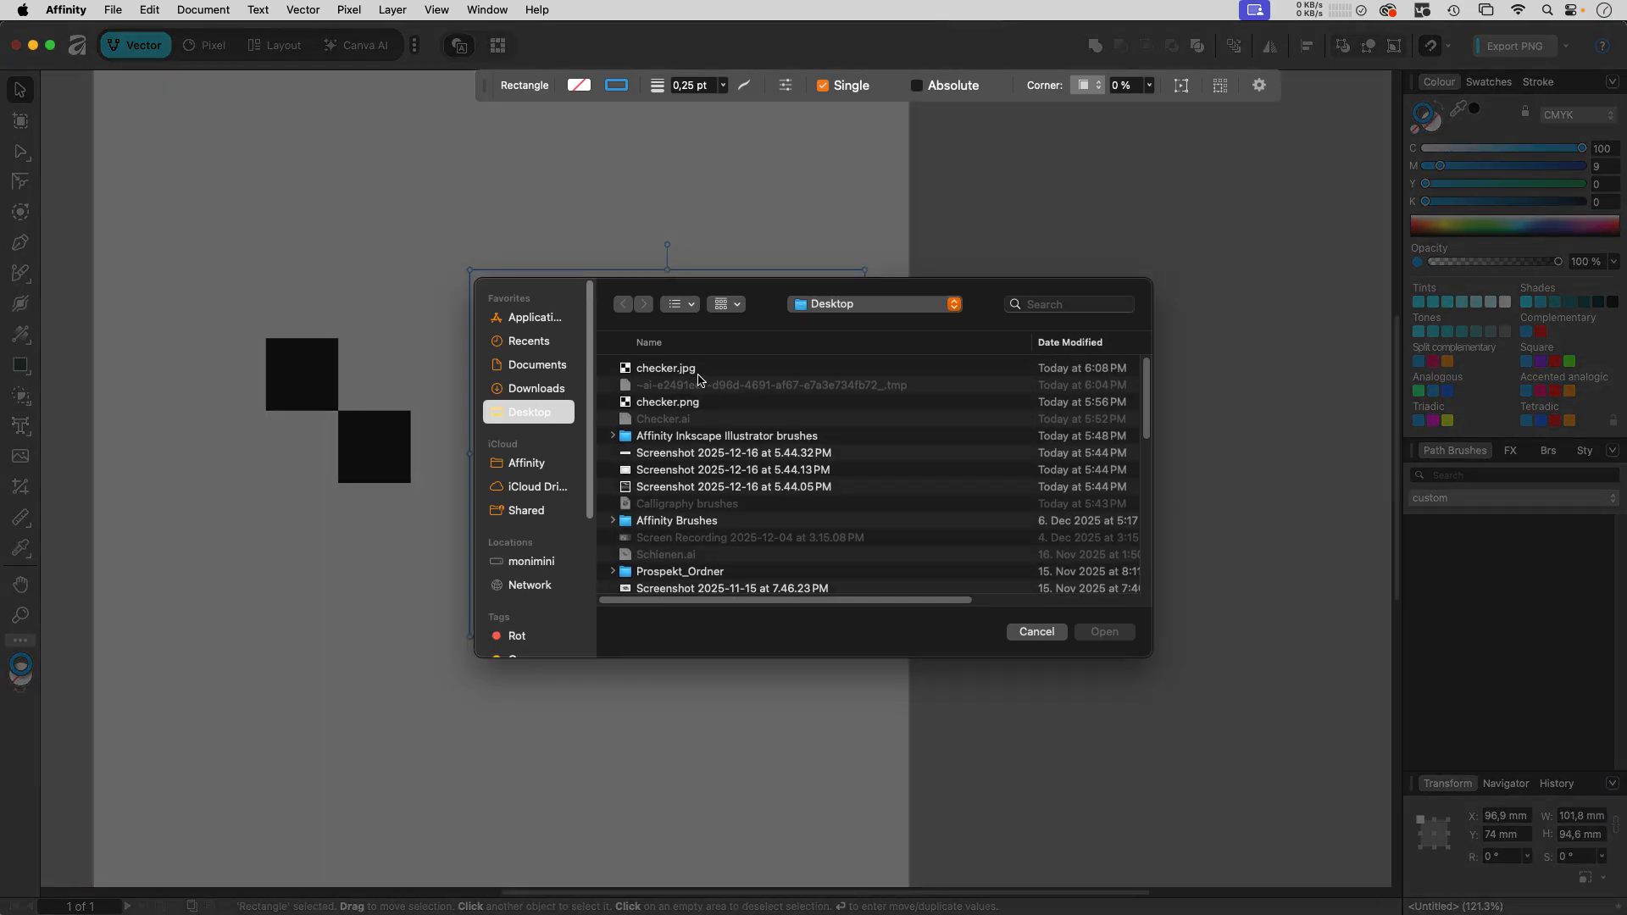
pyautogui.click(698, 373)
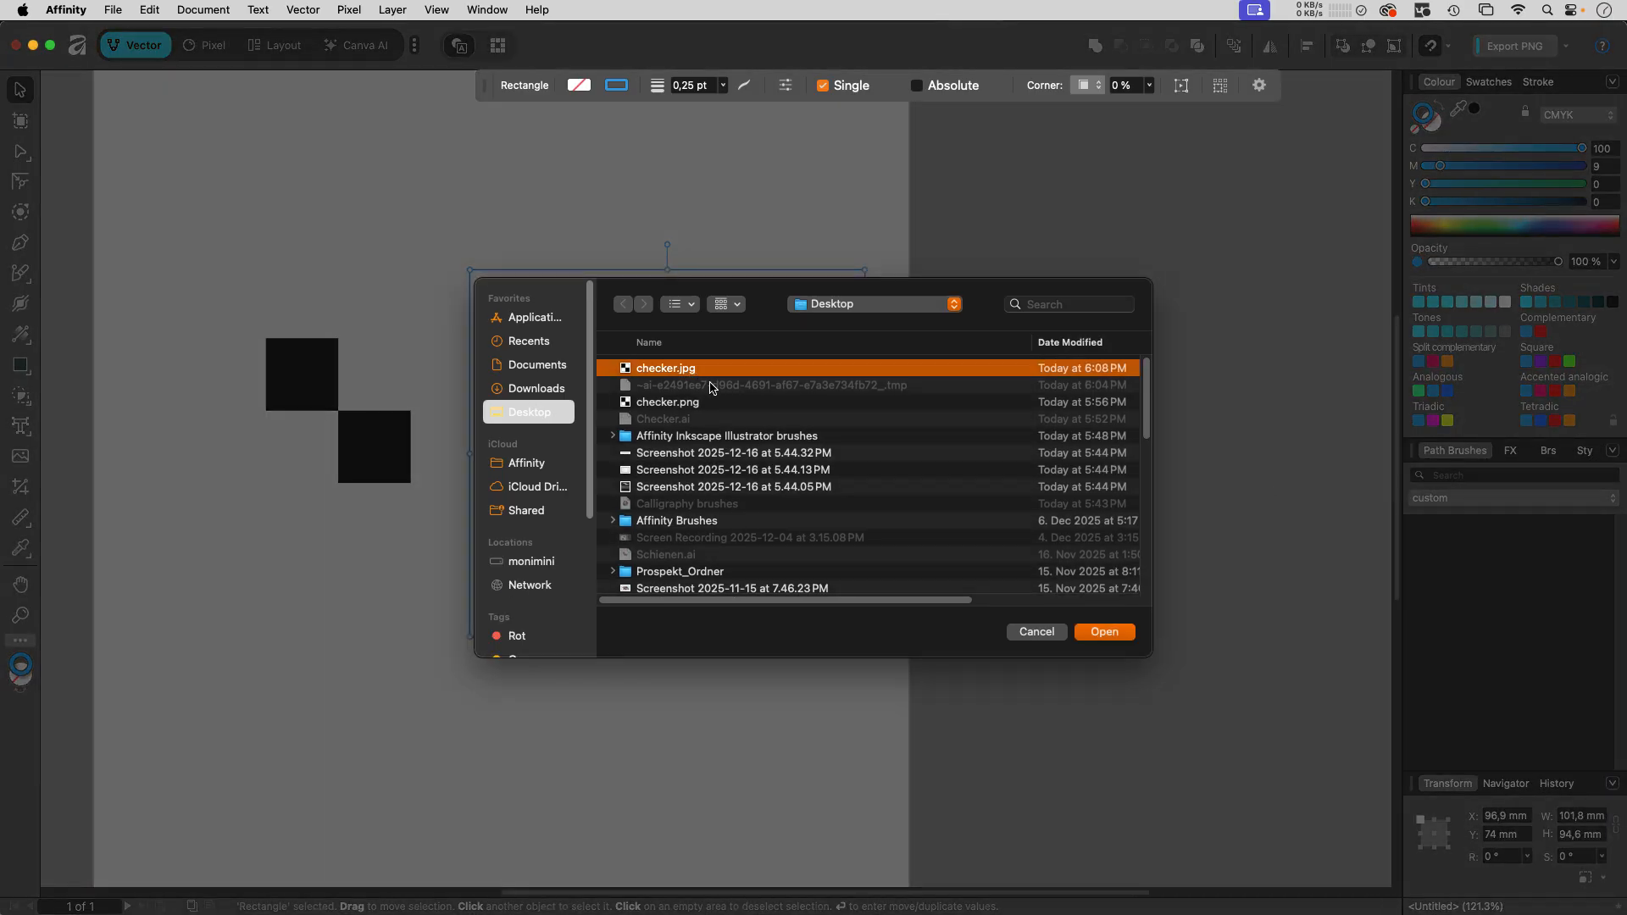
pyautogui.click(1110, 629)
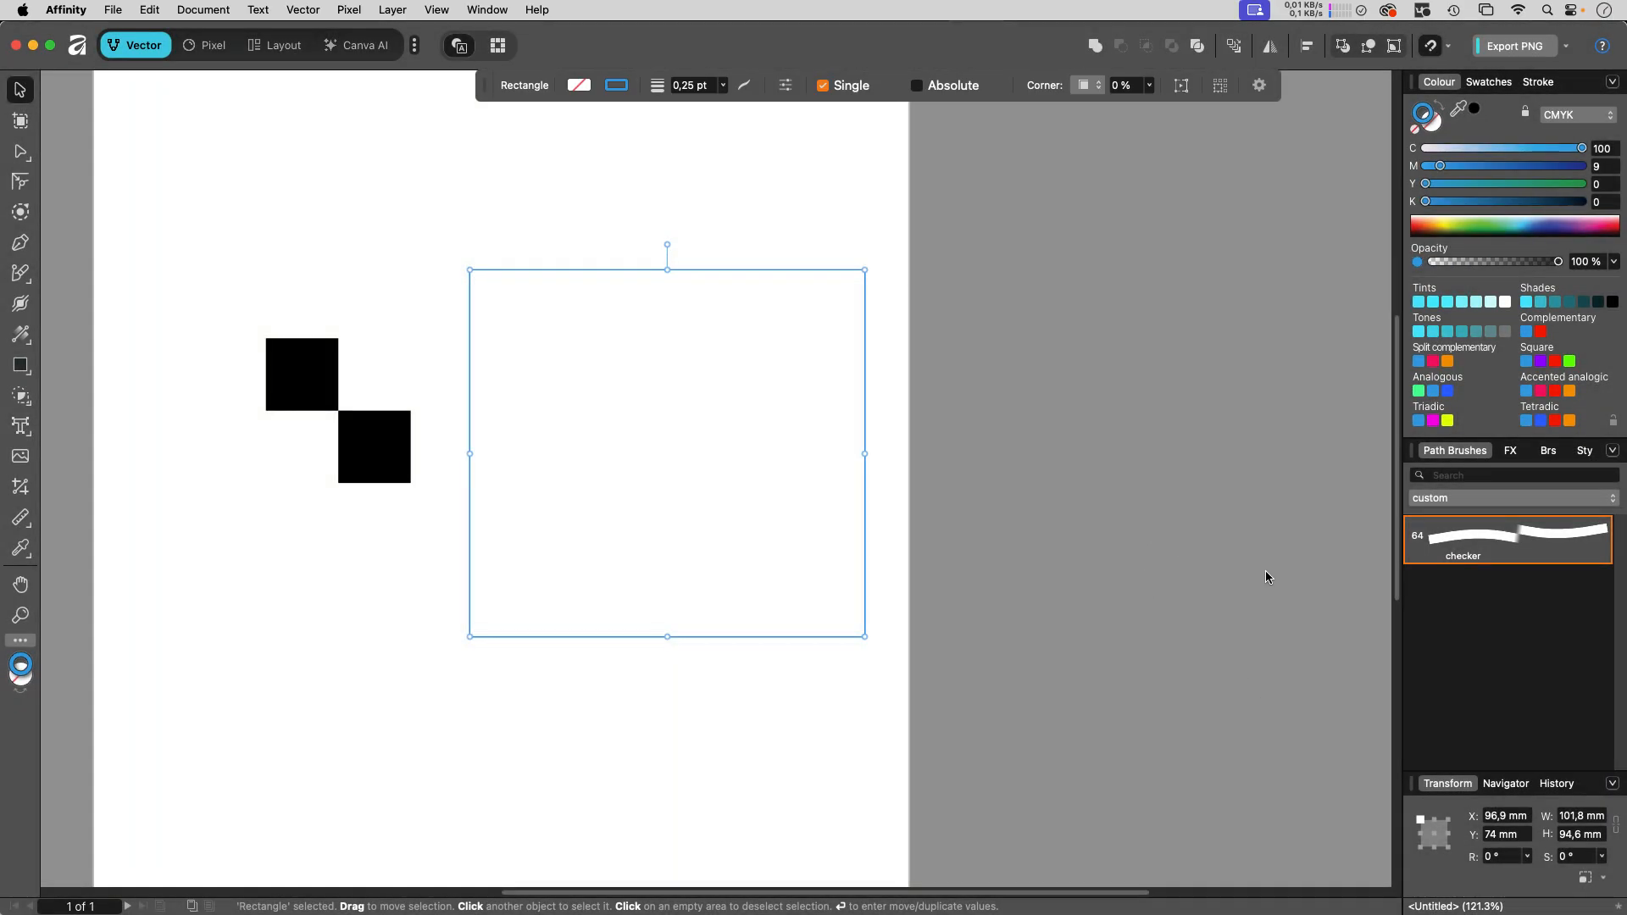
pyautogui.click(1540, 550)
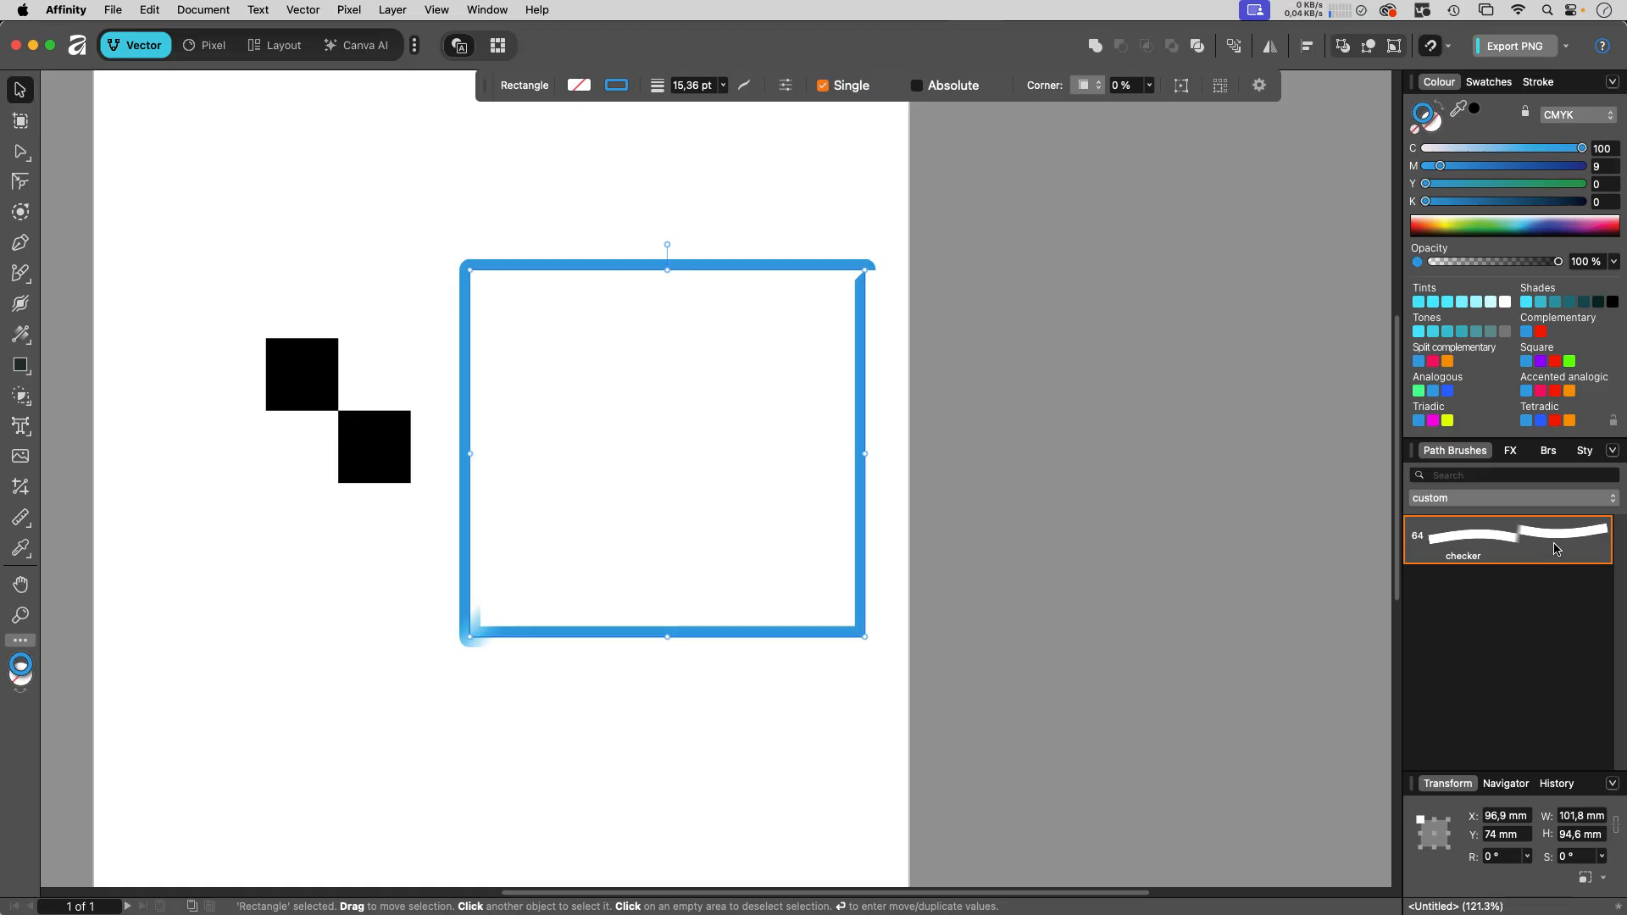
# - Set the body of the checker brush to Repeat, keeping the rectangle in view beside the brush settings
pyautogui.doubleClick(1556, 547)
pyautogui.moveTo(1137, 121); pyautogui.dragTo(888, 203)
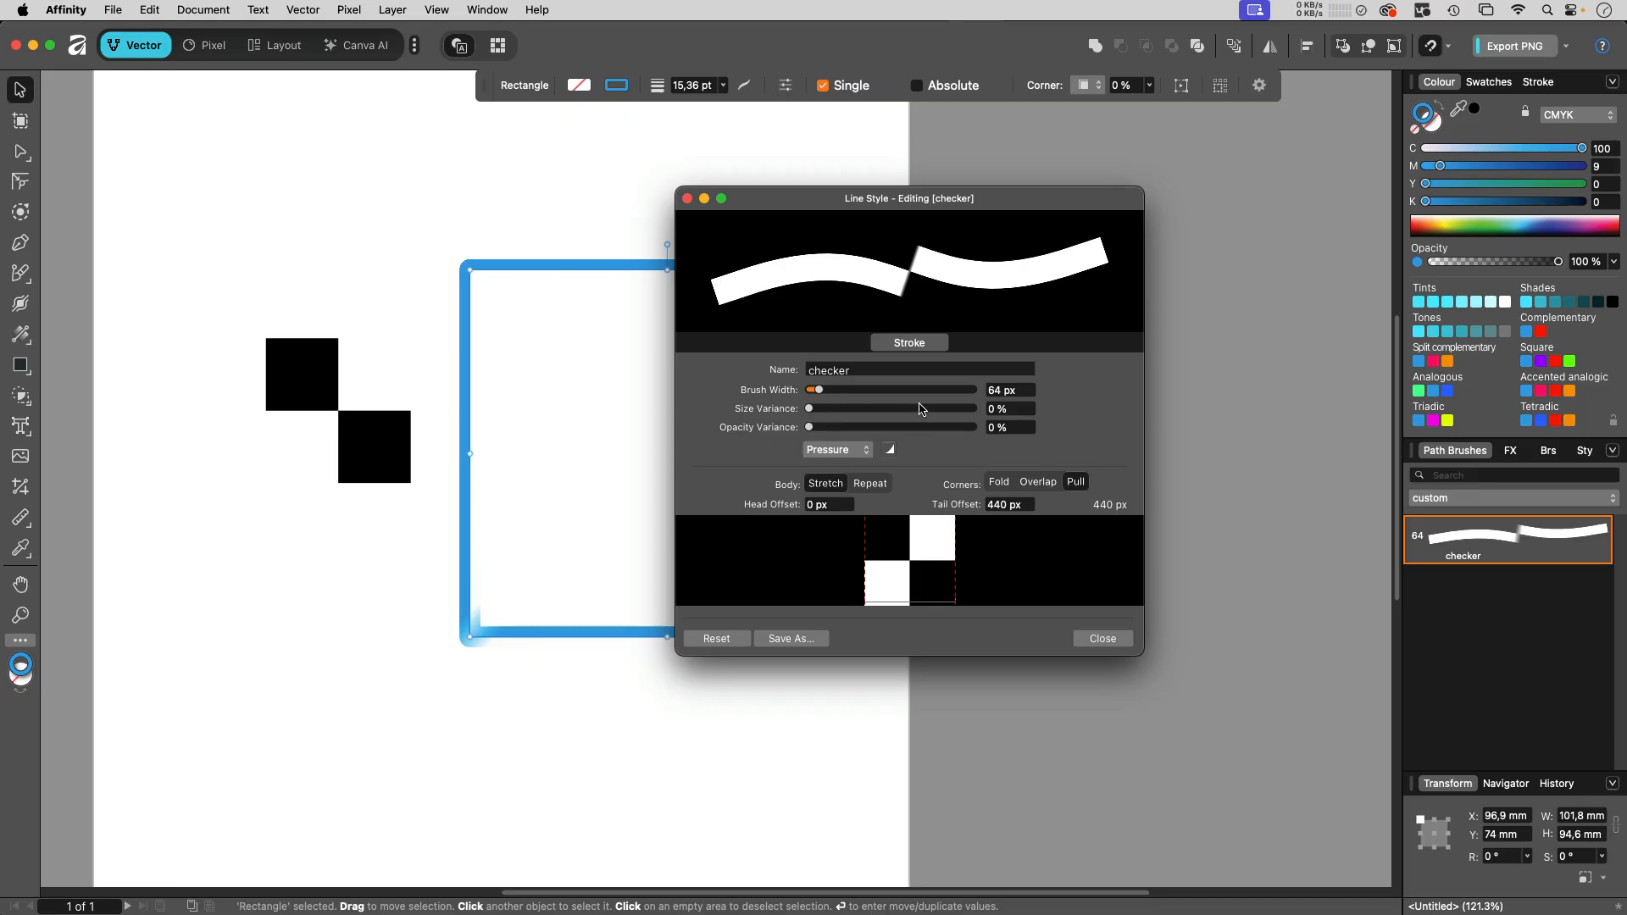
pyautogui.click(873, 485)
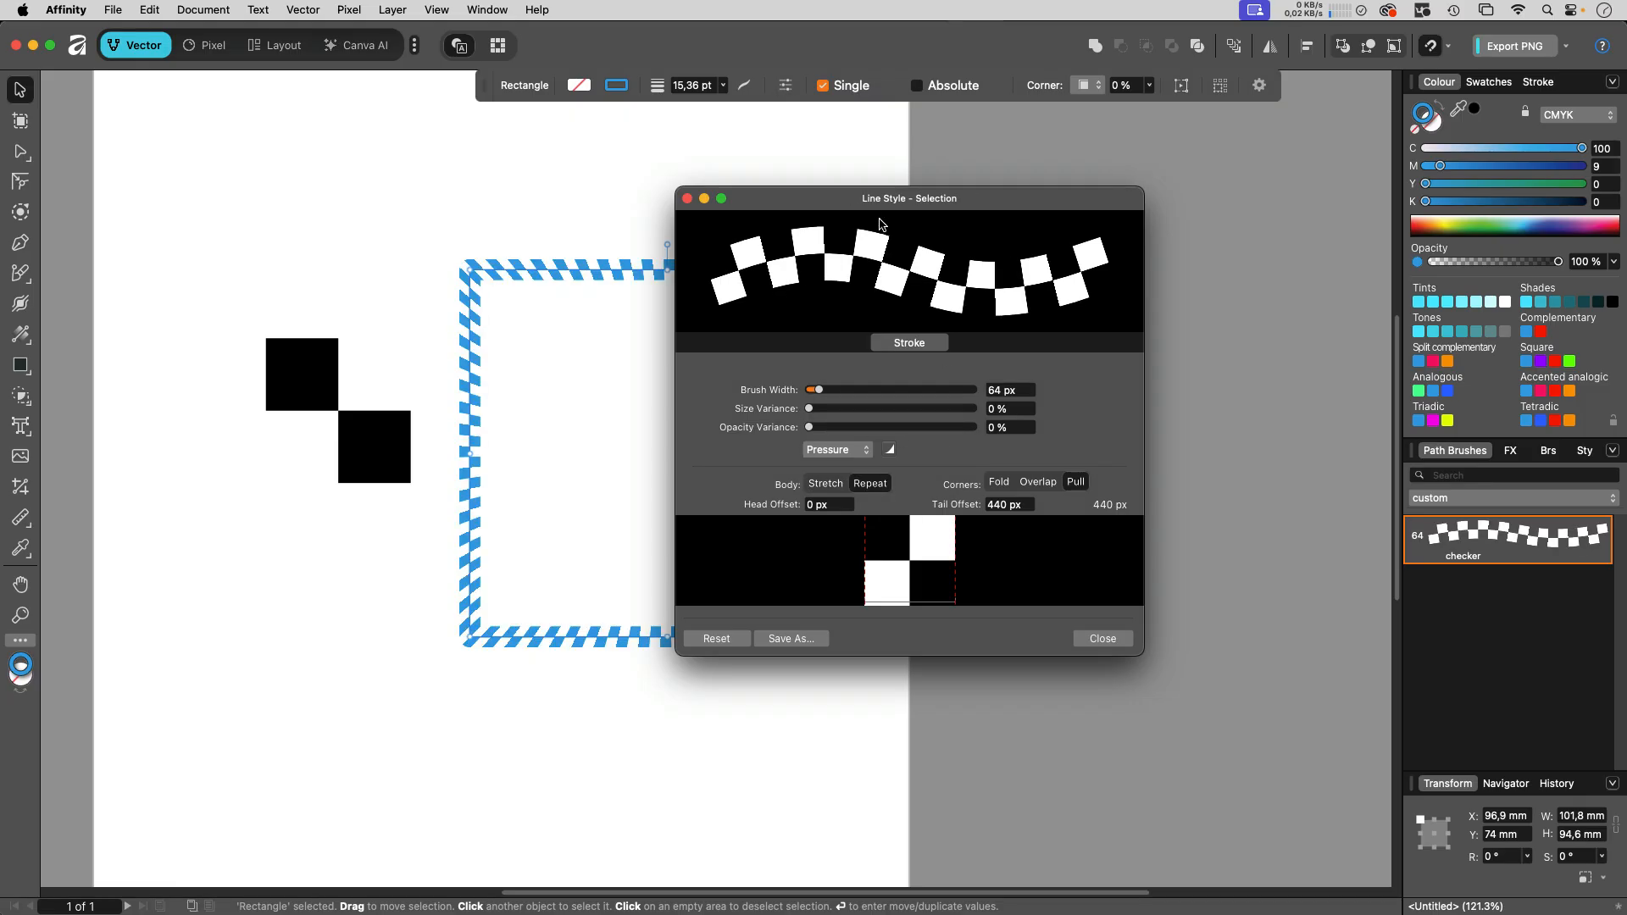
pyautogui.moveTo(862, 205); pyautogui.dragTo(1101, 144)
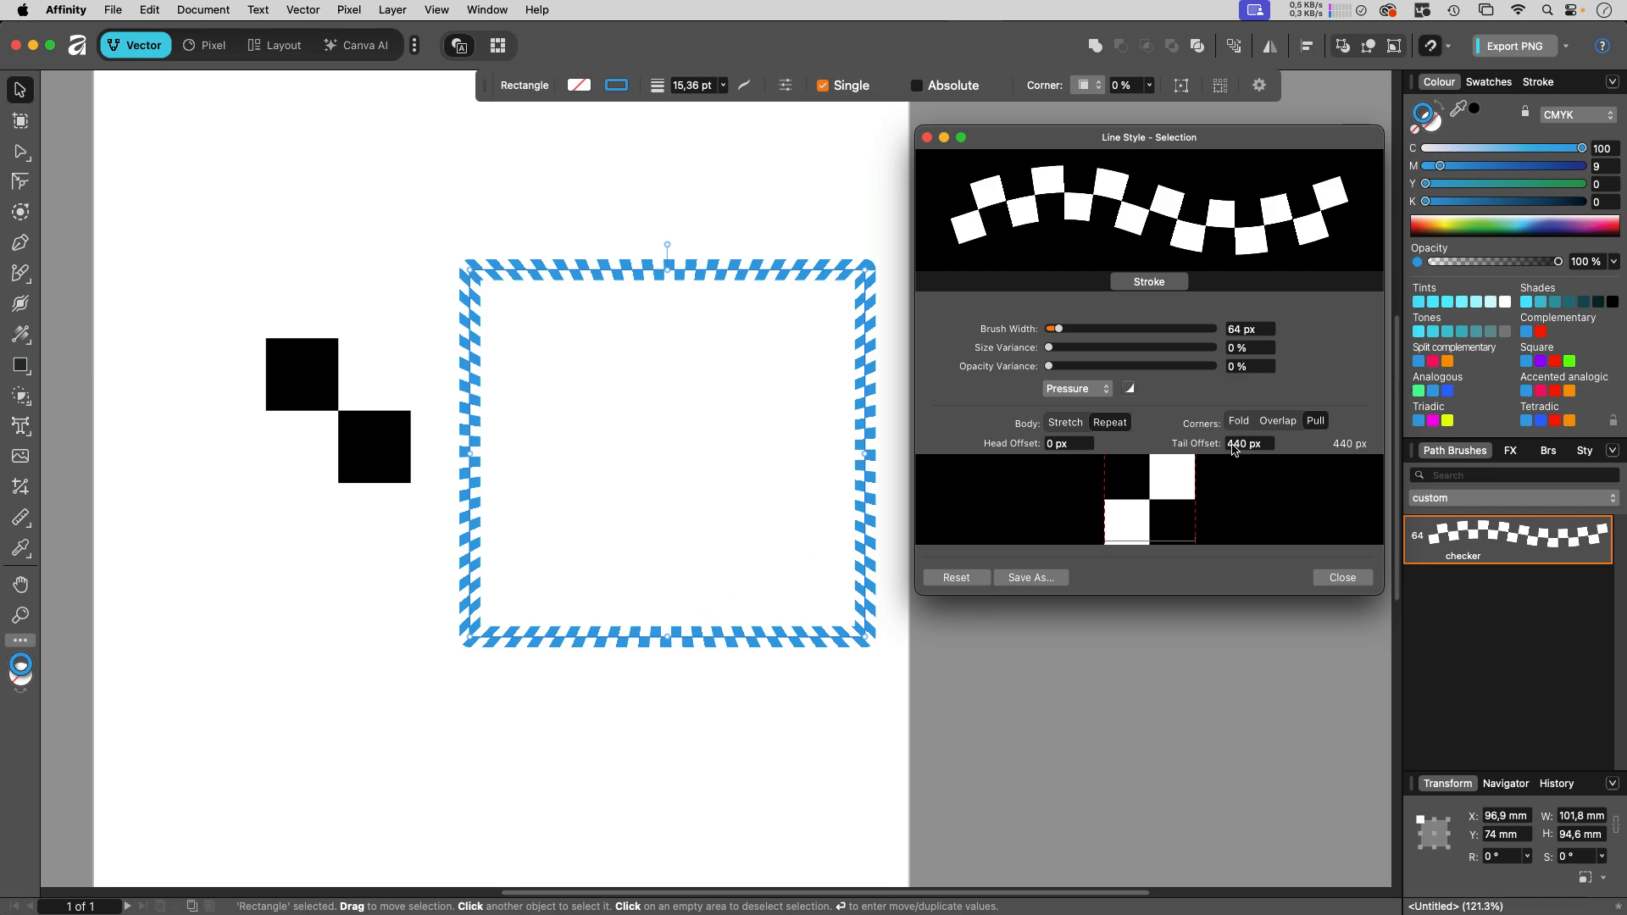
# - Try the Overlap and Fold corner options on the checker stroke, return to Pull, and close the brush settings
pyautogui.click(1269, 423)
pyautogui.click(1270, 424)
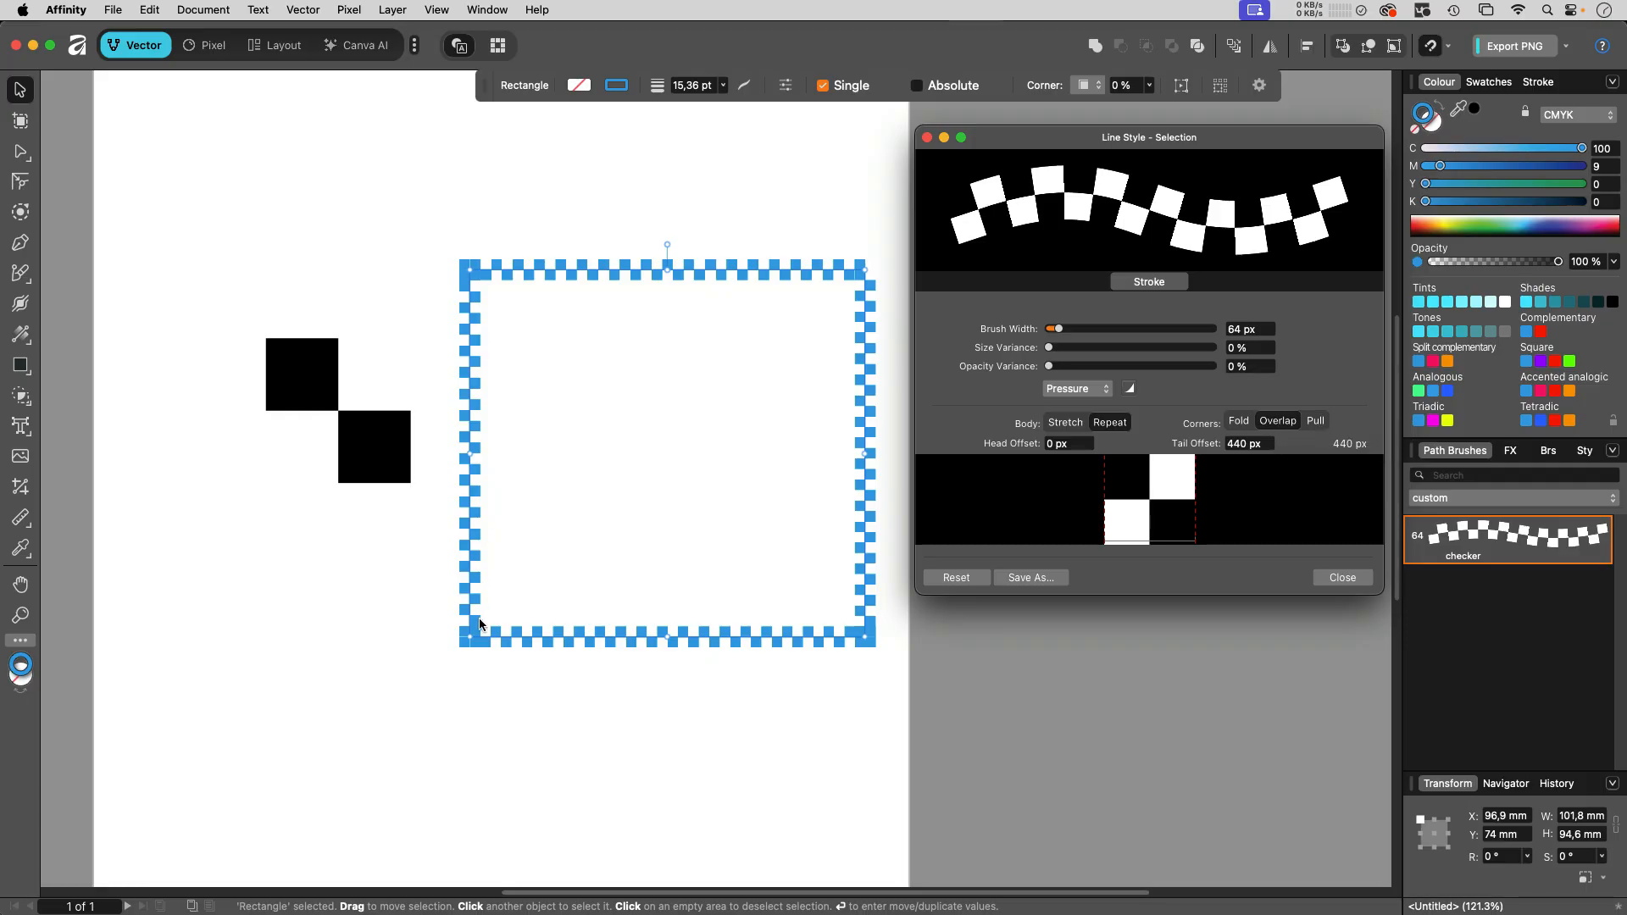
pyautogui.click(1317, 424)
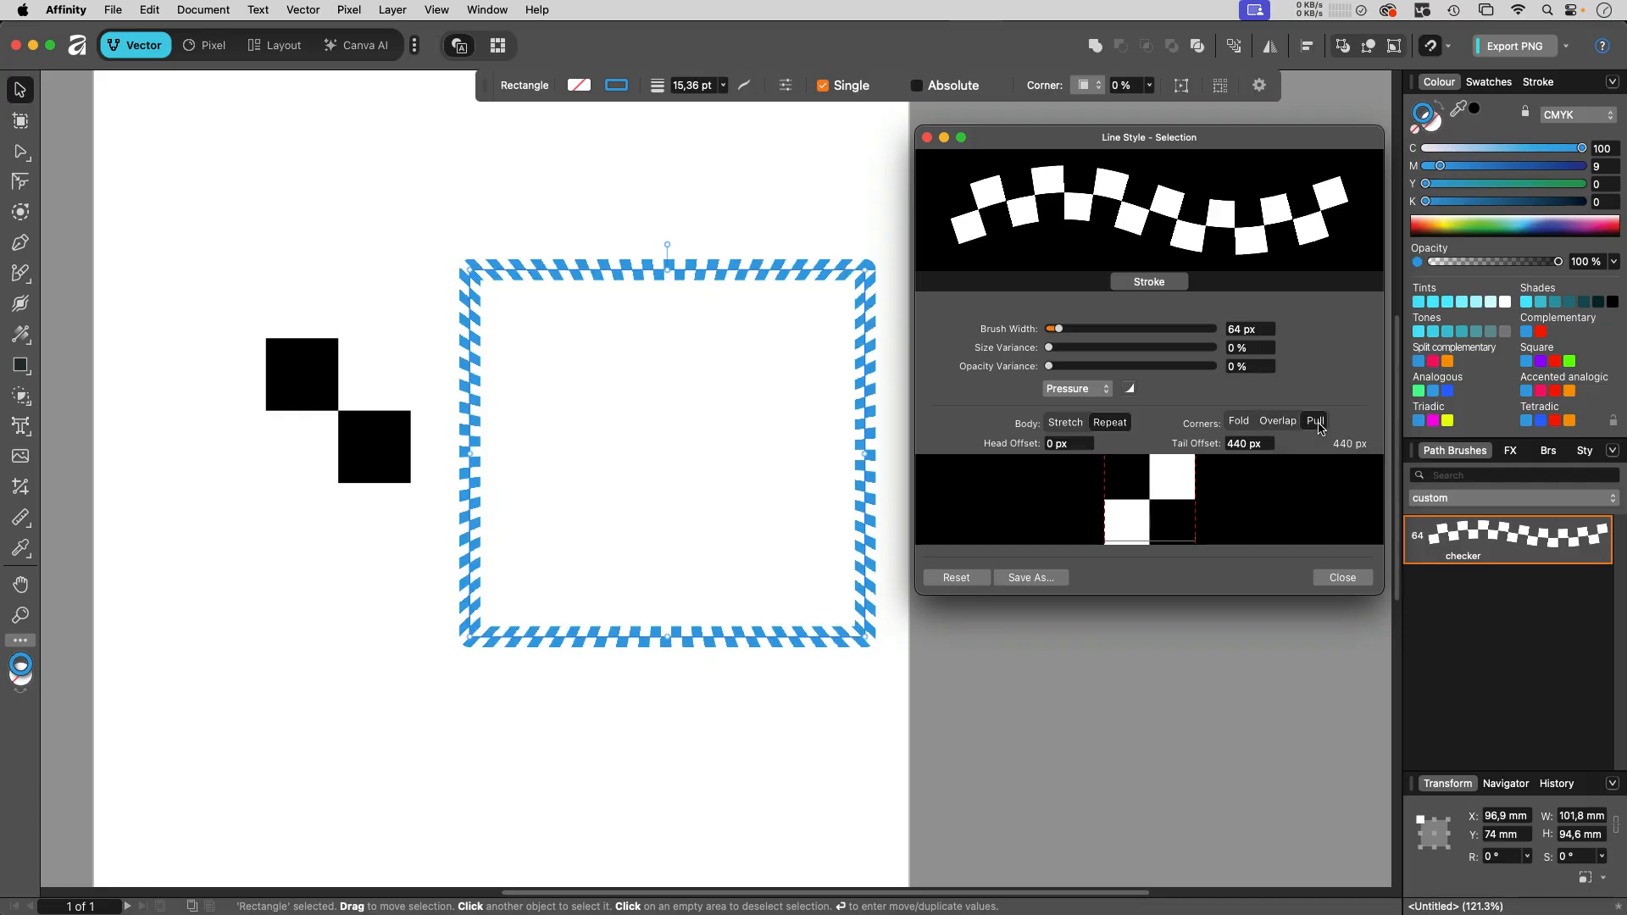
pyautogui.click(1237, 423)
pyautogui.click(1316, 423)
pyautogui.click(1346, 580)
pyautogui.click(1123, 636)
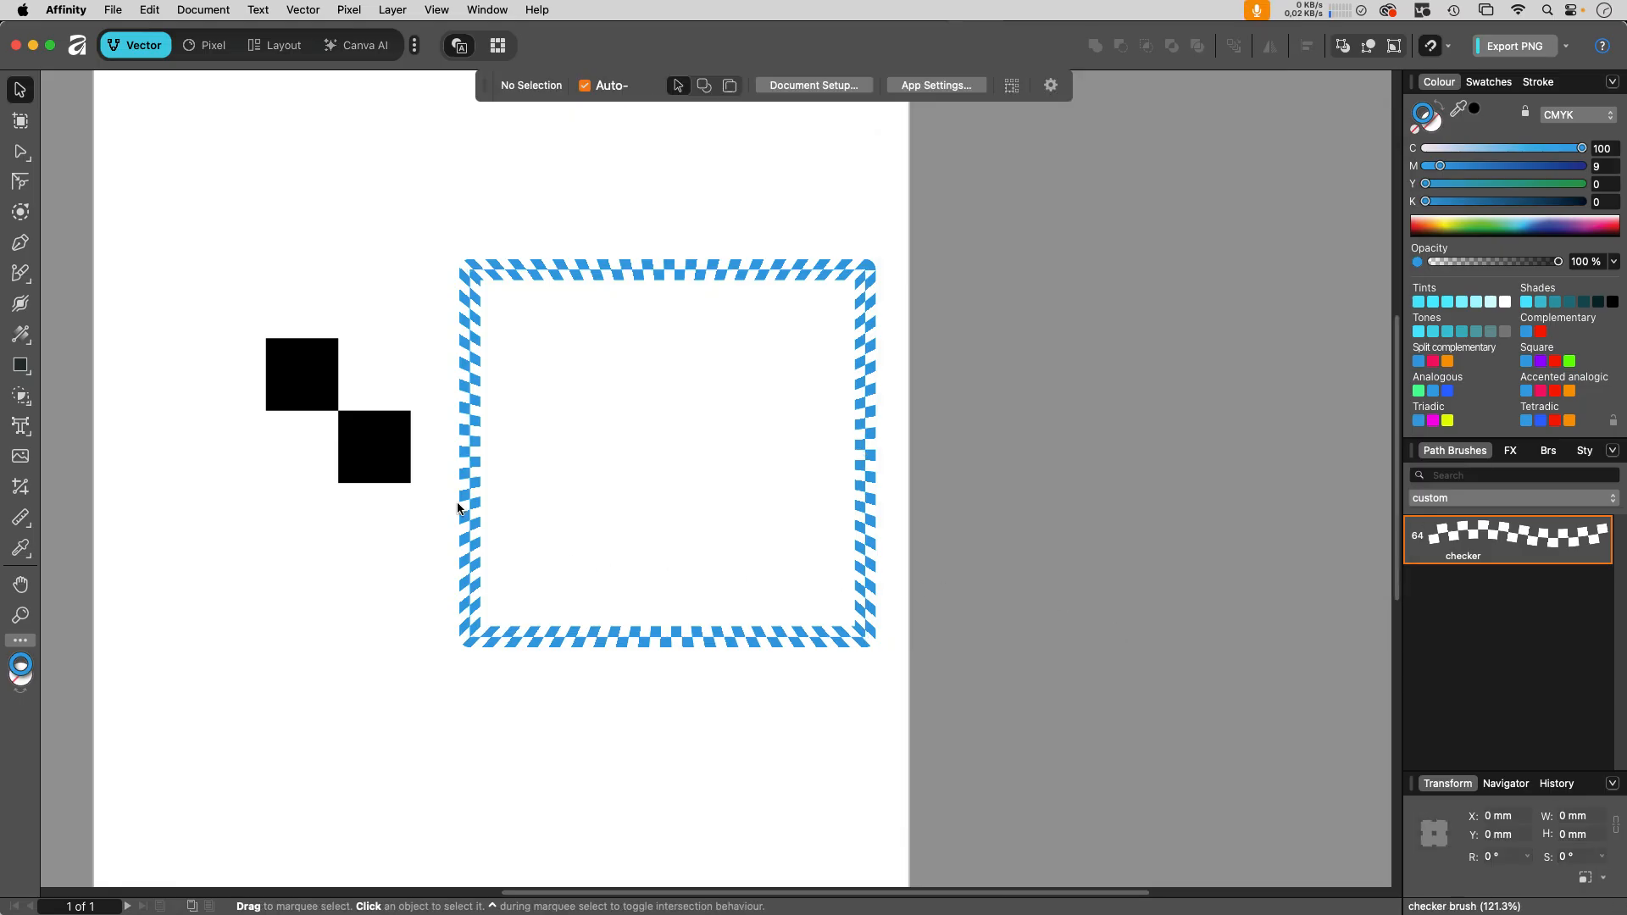
# - Narrow the two black squares to about 15.5 mm wide overall and export them to the Desktop as a JPEG named checker brush
pyautogui.moveTo(250, 303); pyautogui.dragTo(414, 529)
pyautogui.moveTo(411, 410); pyautogui.dragTo(326, 414)
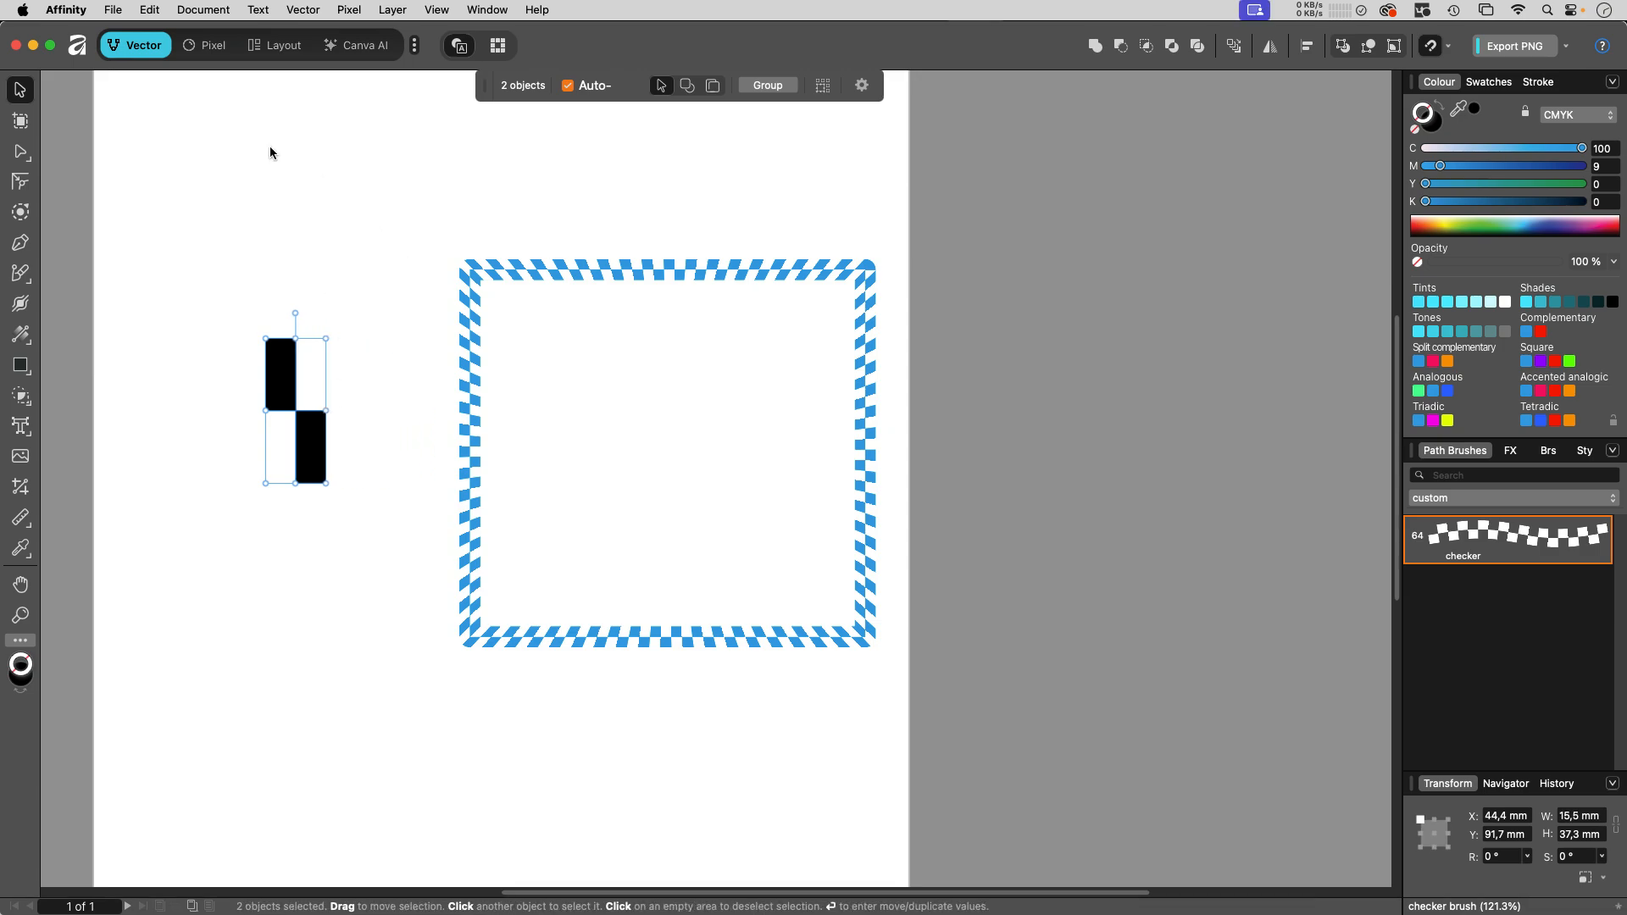
pyautogui.click(113, 10)
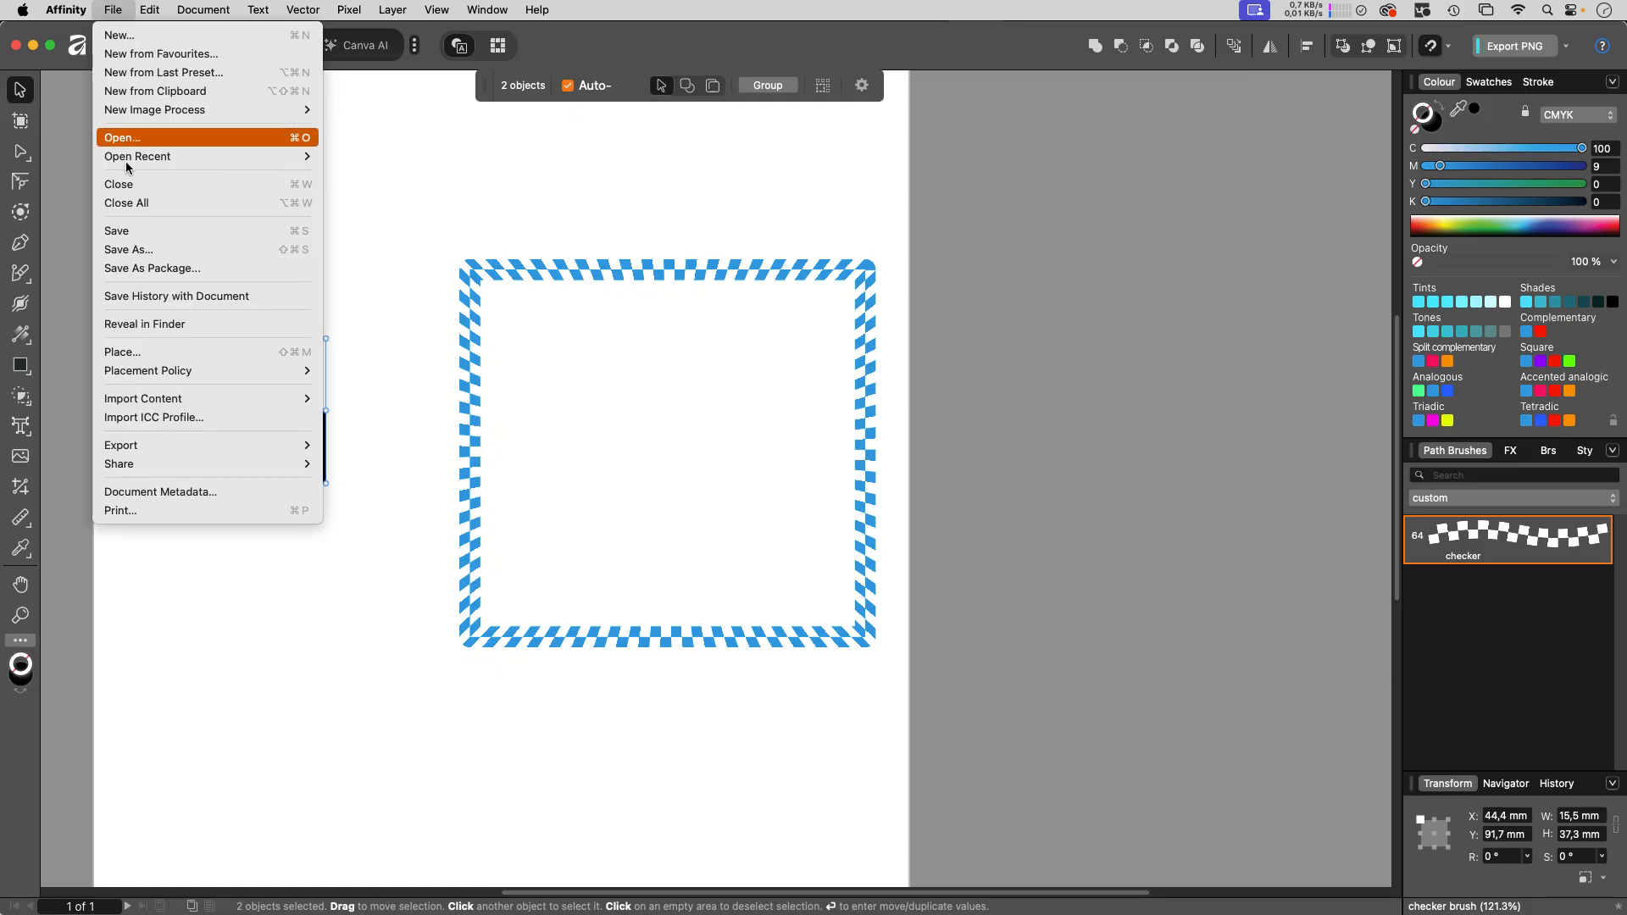
pyautogui.moveTo(139, 447)
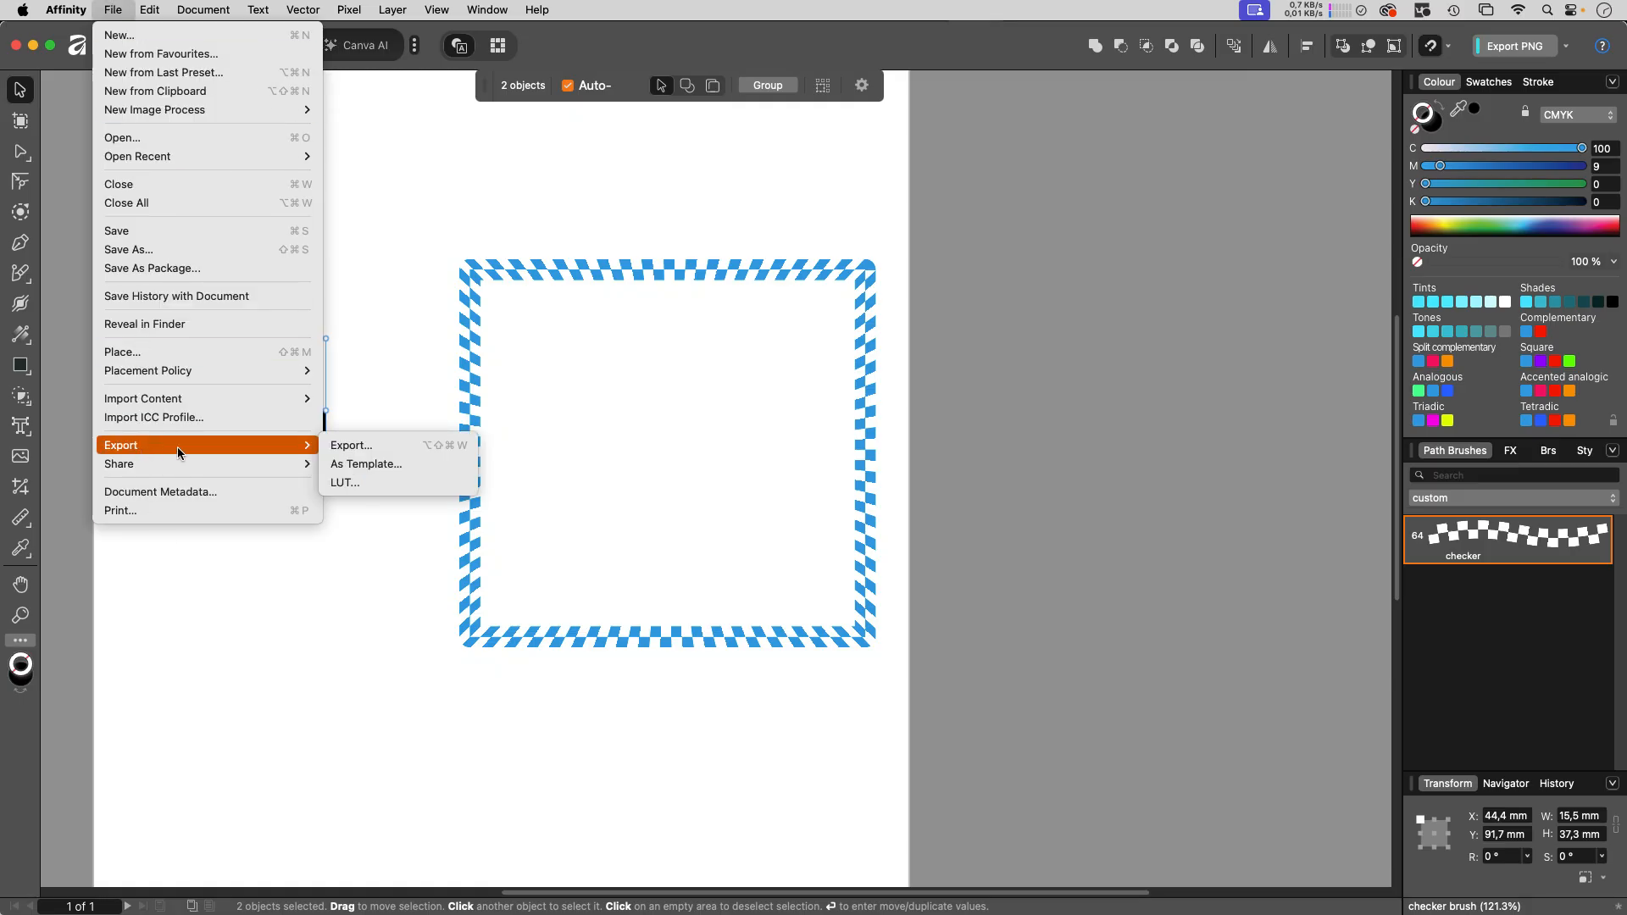
pyautogui.click(373, 445)
pyautogui.press('Return')
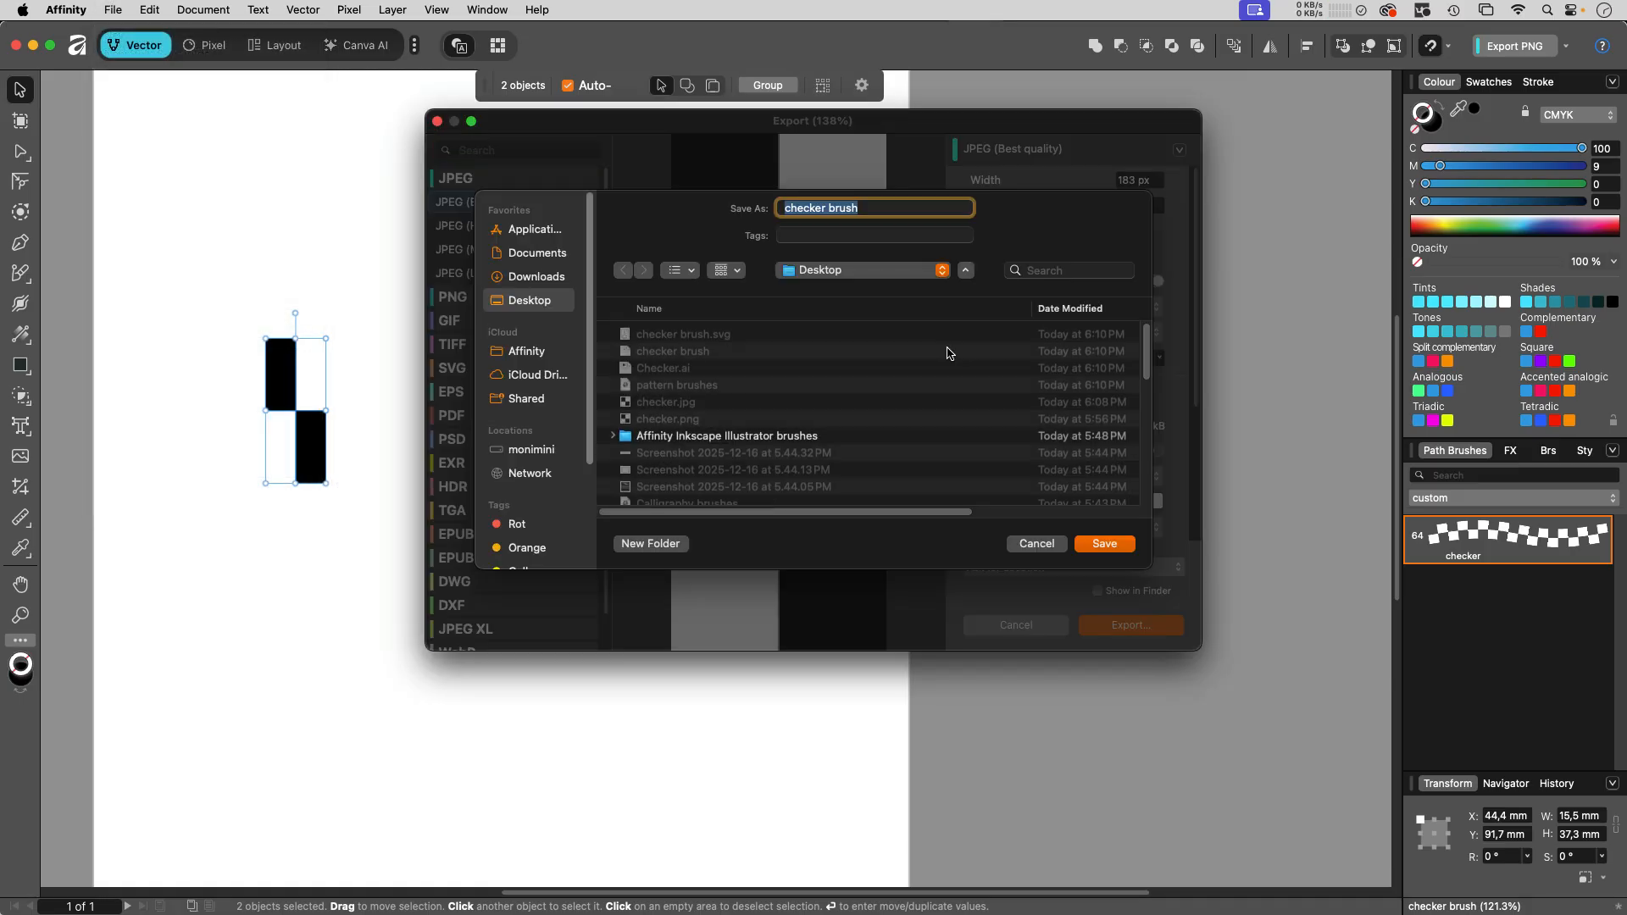
pyautogui.click(1106, 541)
pyautogui.click(1014, 425)
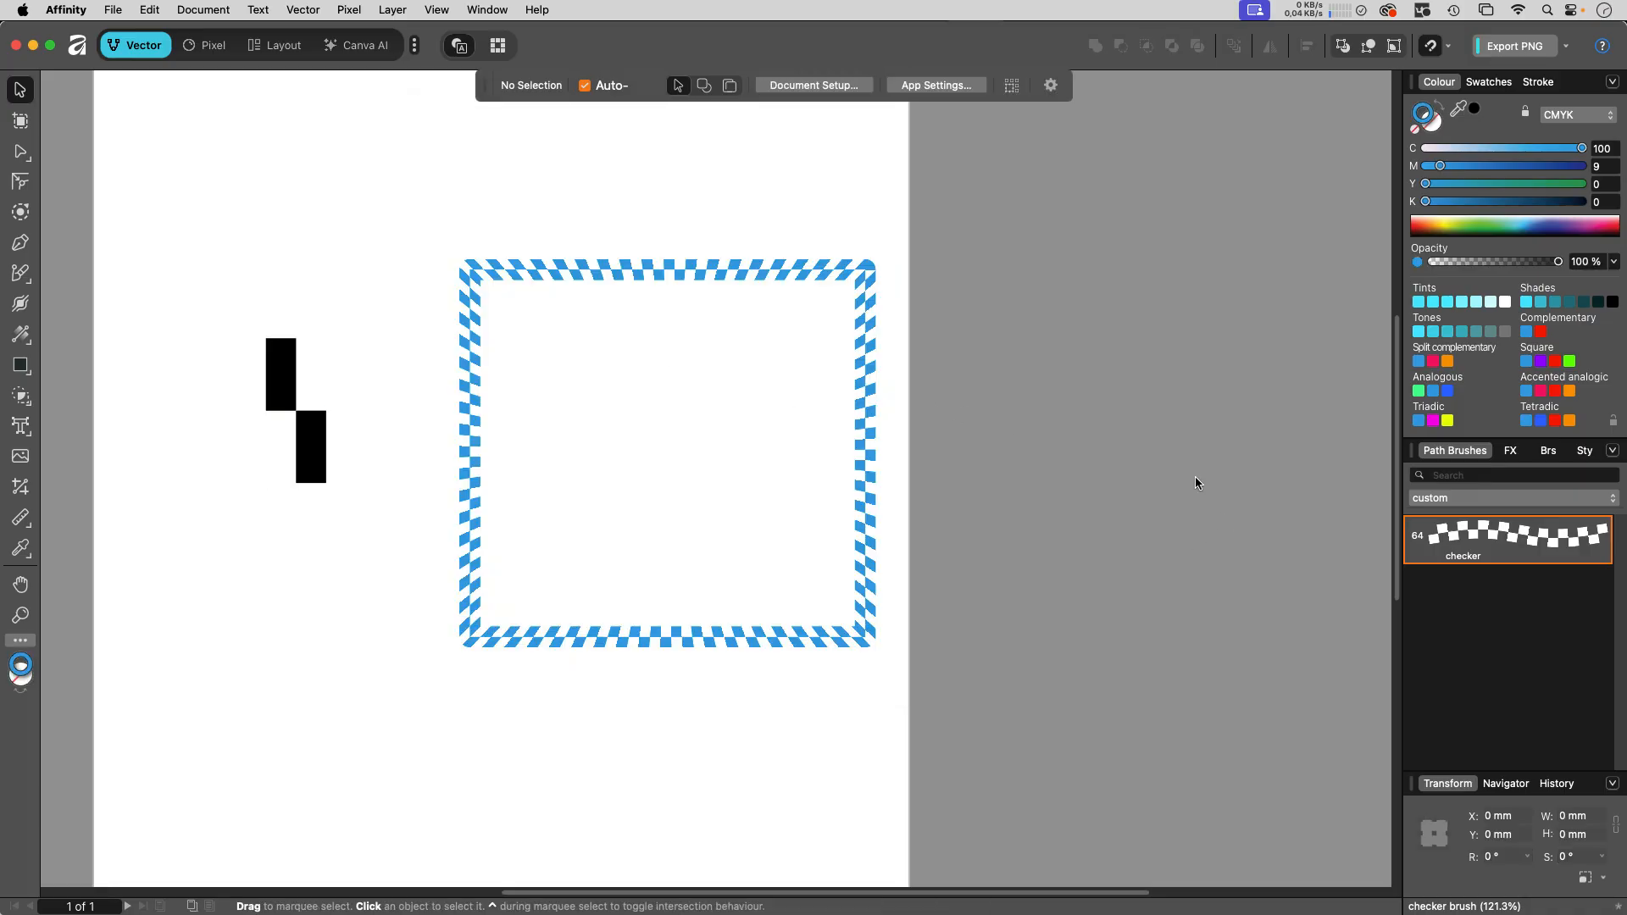
pyautogui.doubleClick(1545, 546)
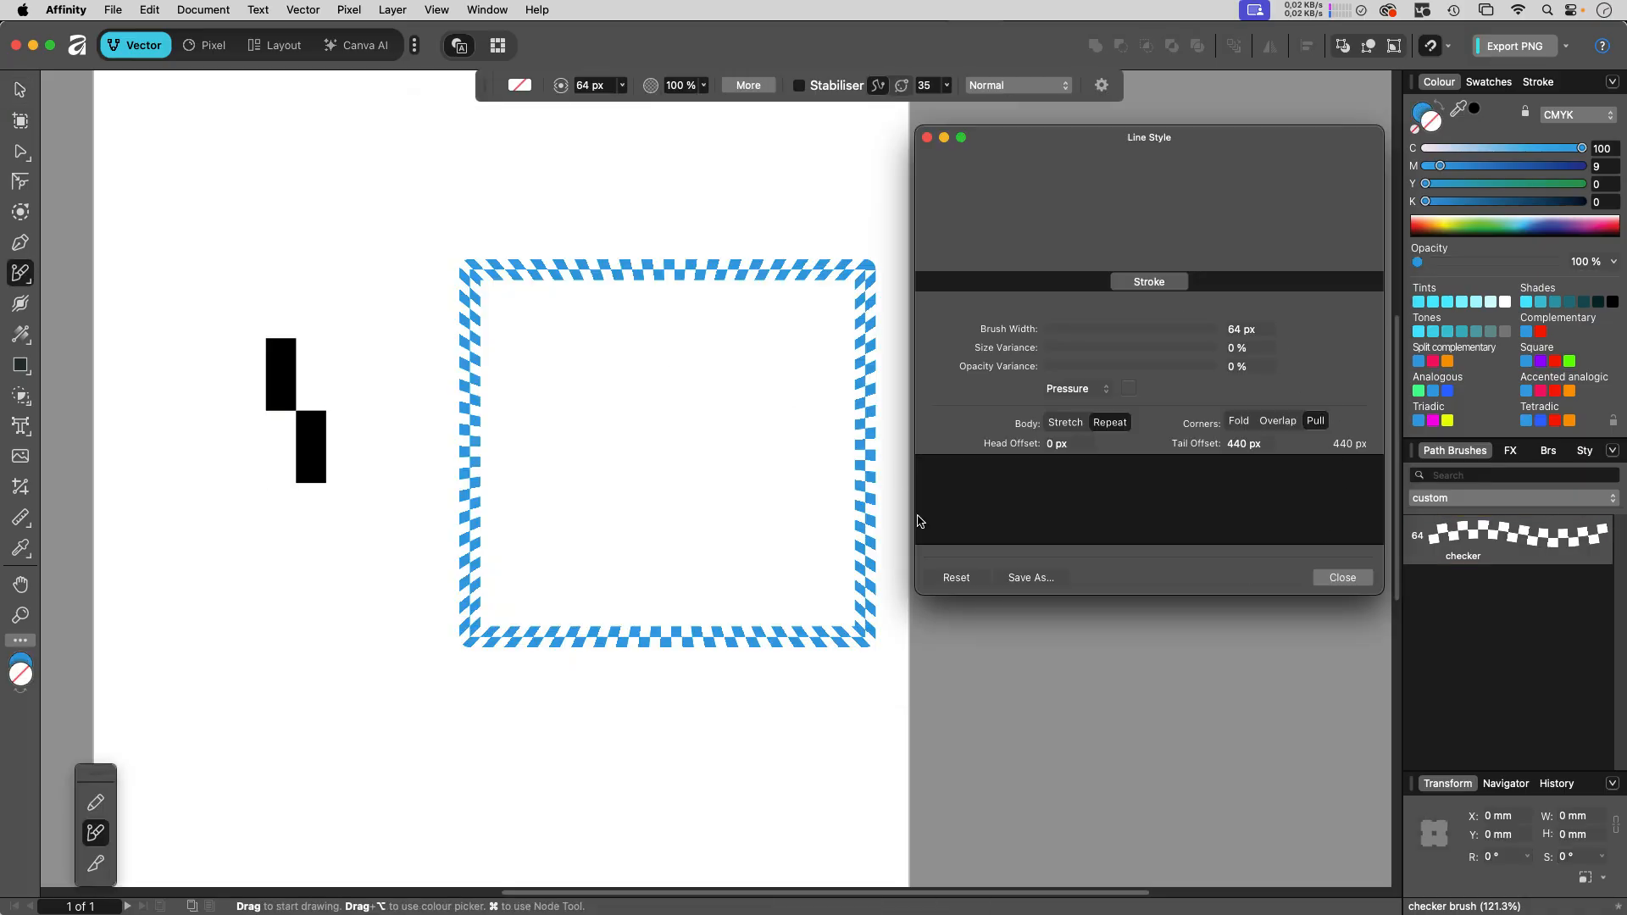
pyautogui.press('Escape')
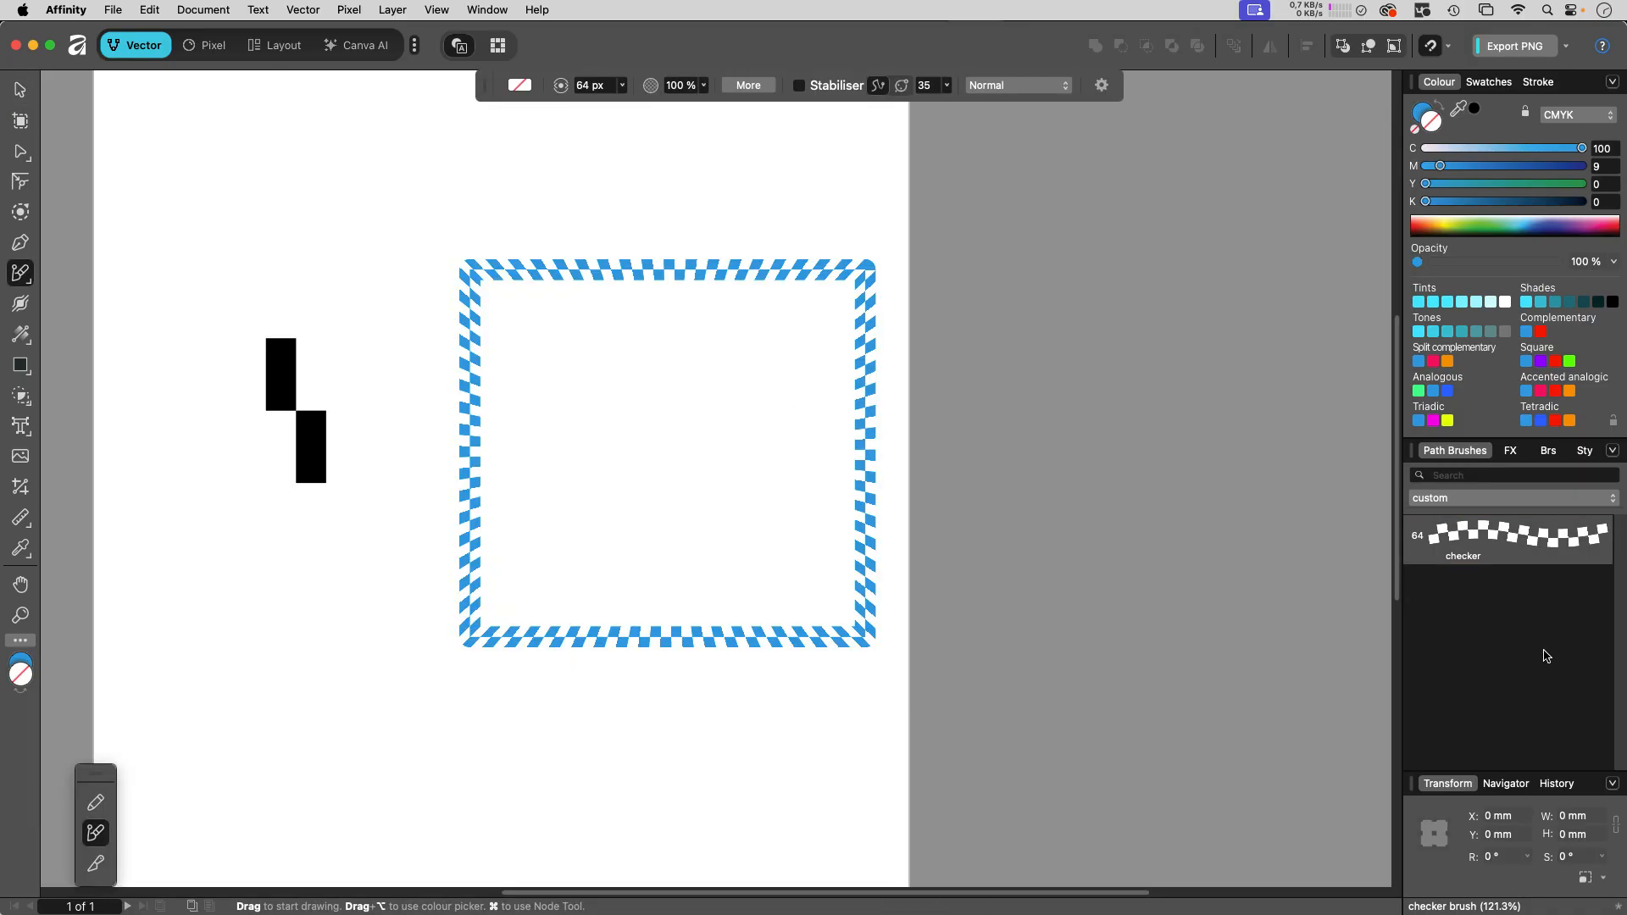